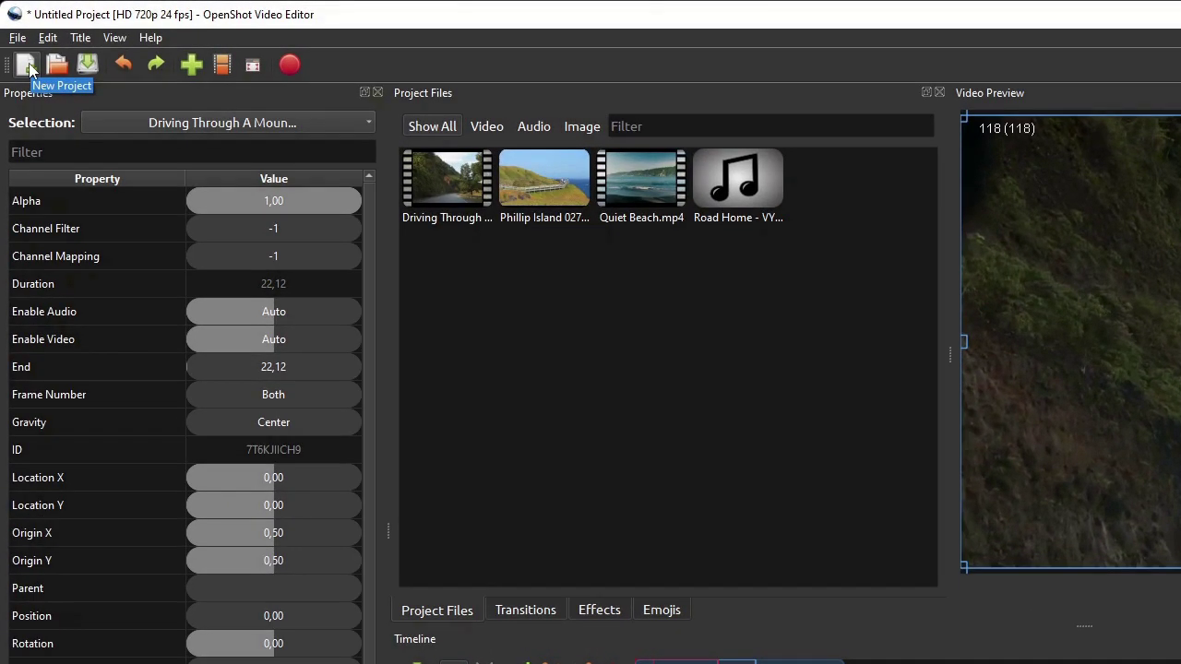
# Step: Start a new project without saving the changes to the current one
pyautogui.click(29, 65)
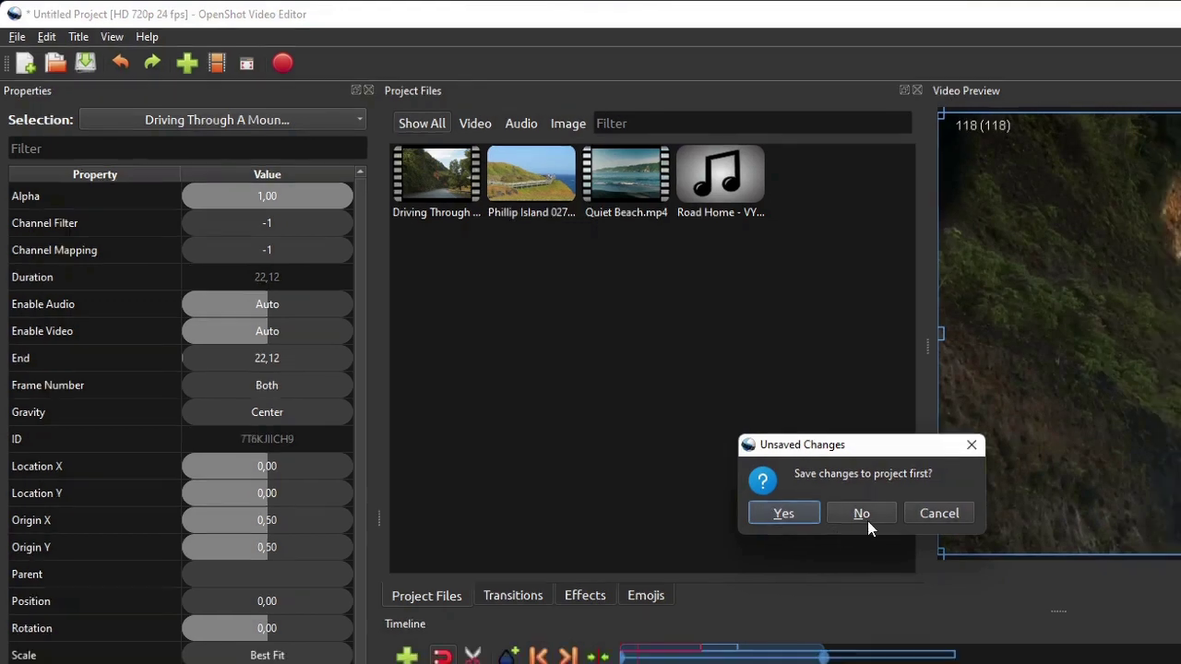
pyautogui.click(872, 522)
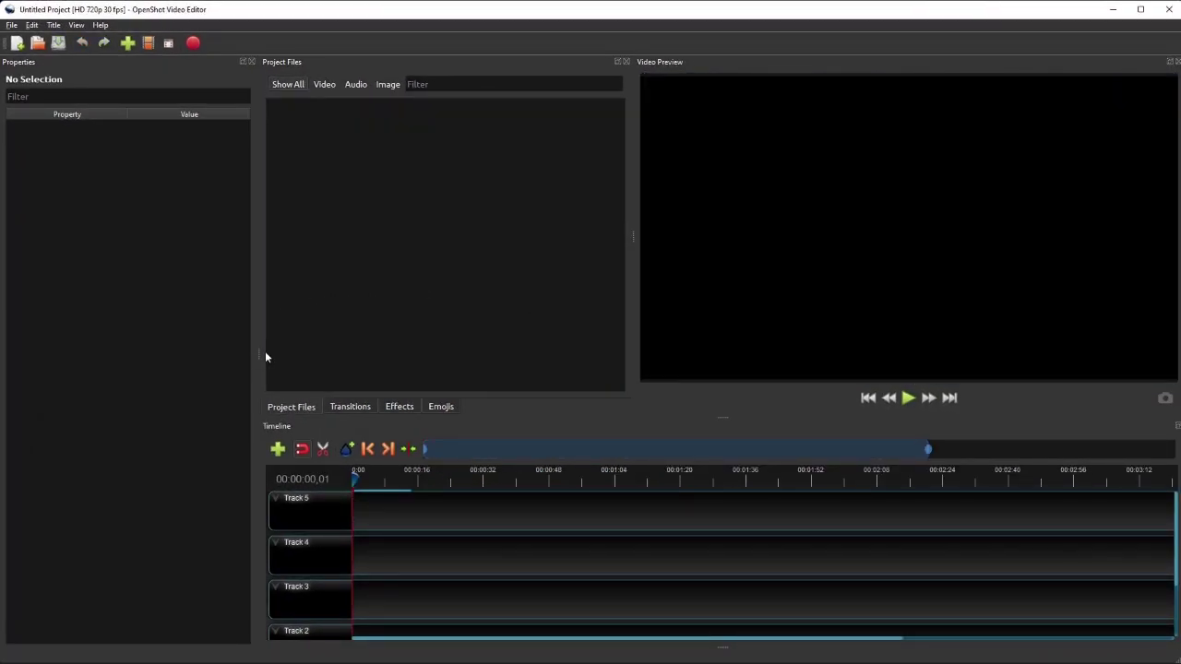
# Step: Narrow the Properties panel and zoom in the timeline so its ruler spans about 1 minute 20 seconds
pyautogui.moveTo(257, 354); pyautogui.dragTo(209, 355)
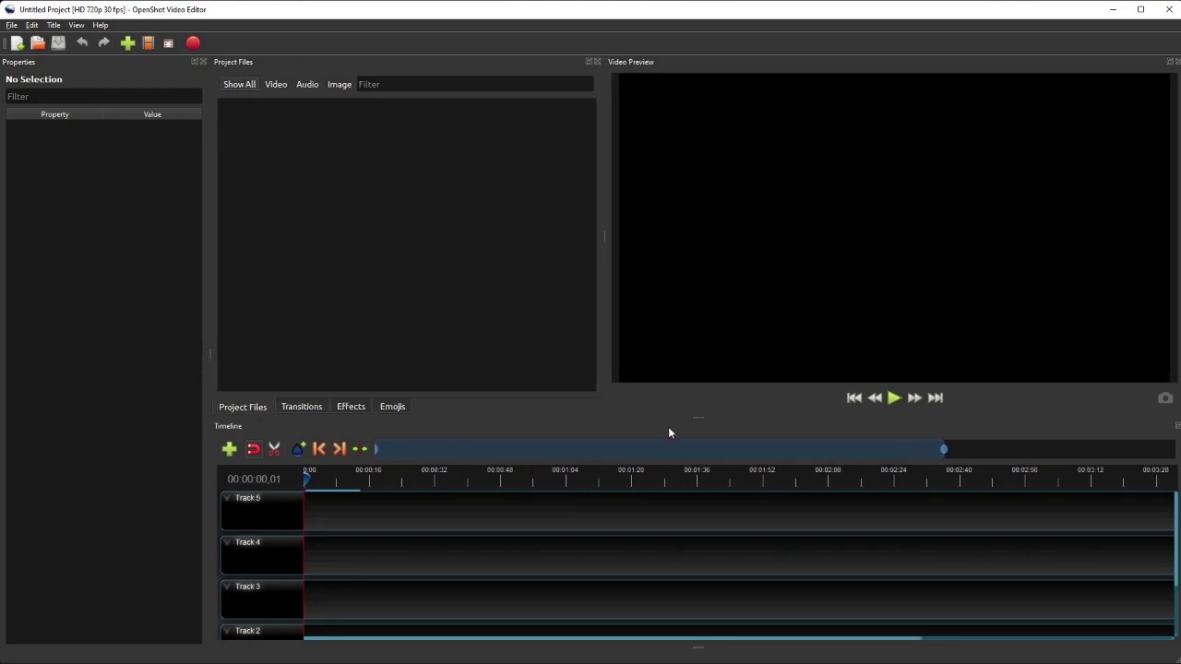
pyautogui.moveTo(946, 448); pyautogui.dragTo(605, 451)
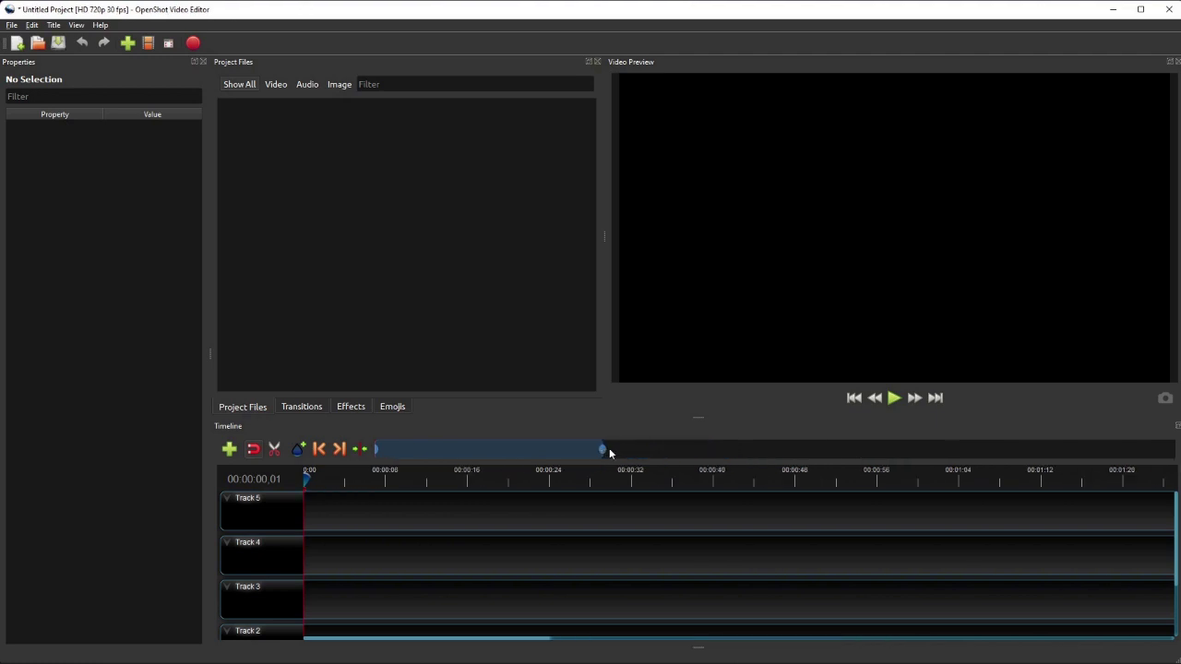
# Step: Import Driving Through A Mountain.mp4 from the Materials folder into the project files
pyautogui.click(766, 651)
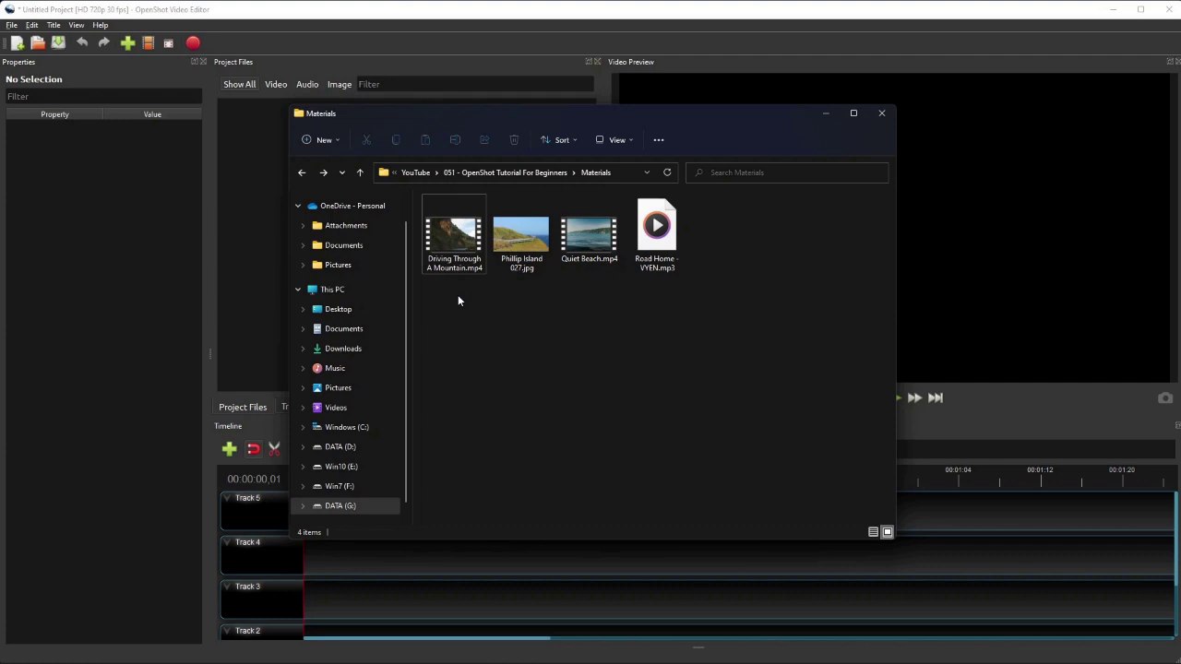
pyautogui.click(825, 114)
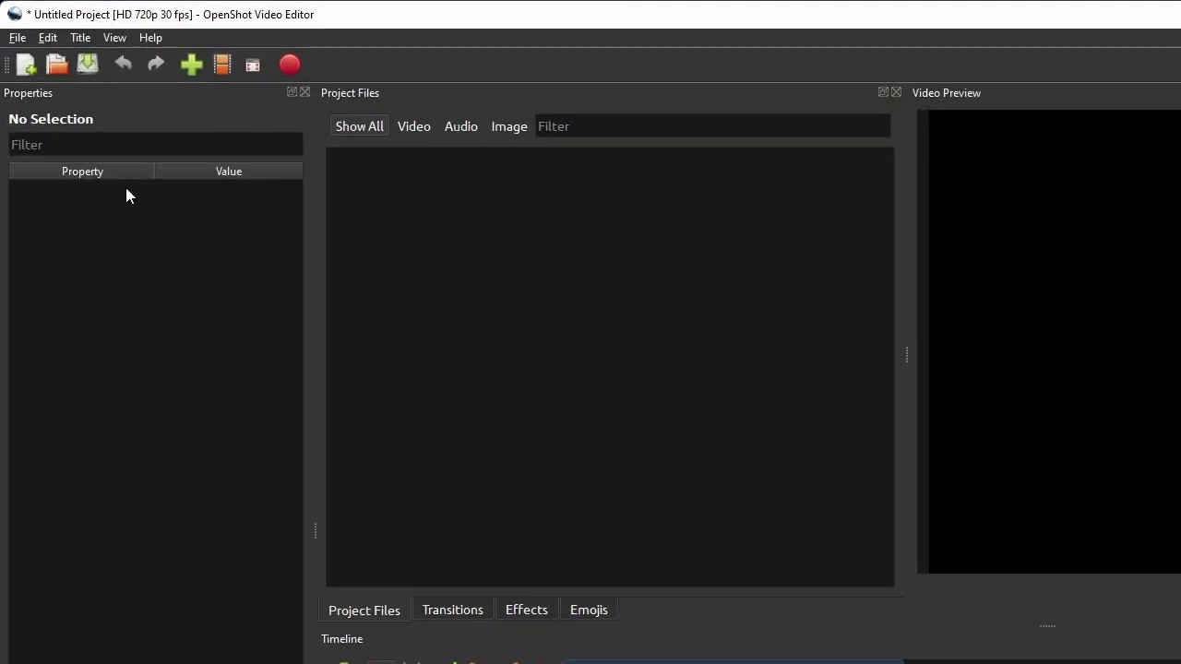
pyautogui.click(192, 63)
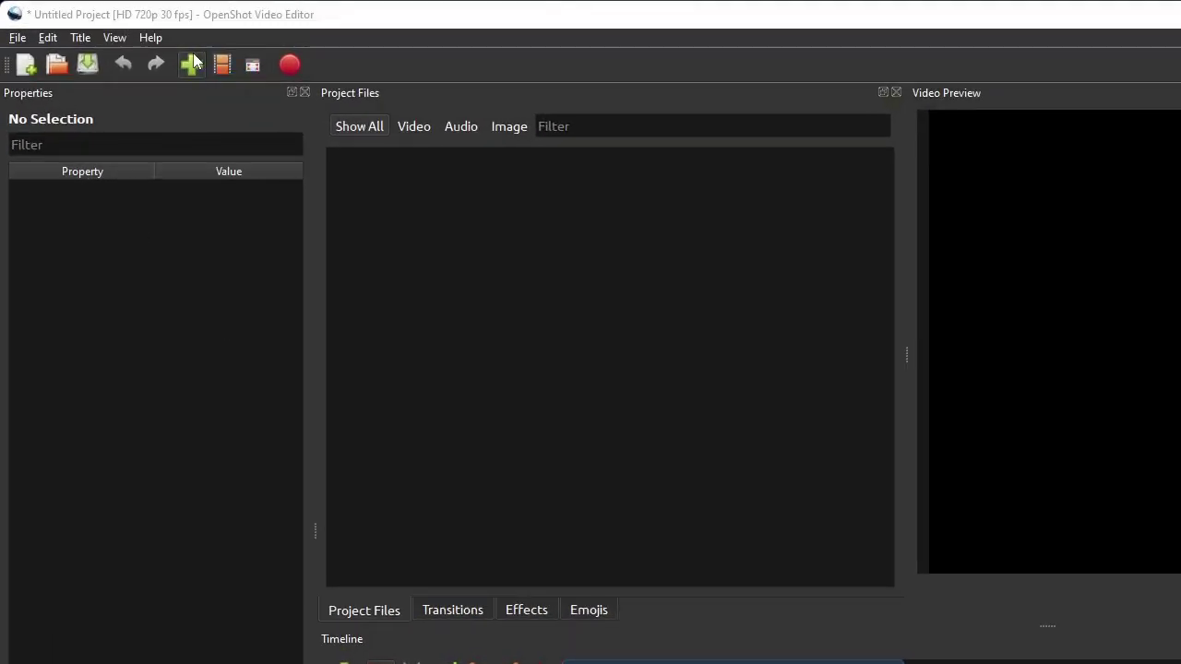
pyautogui.click(219, 207)
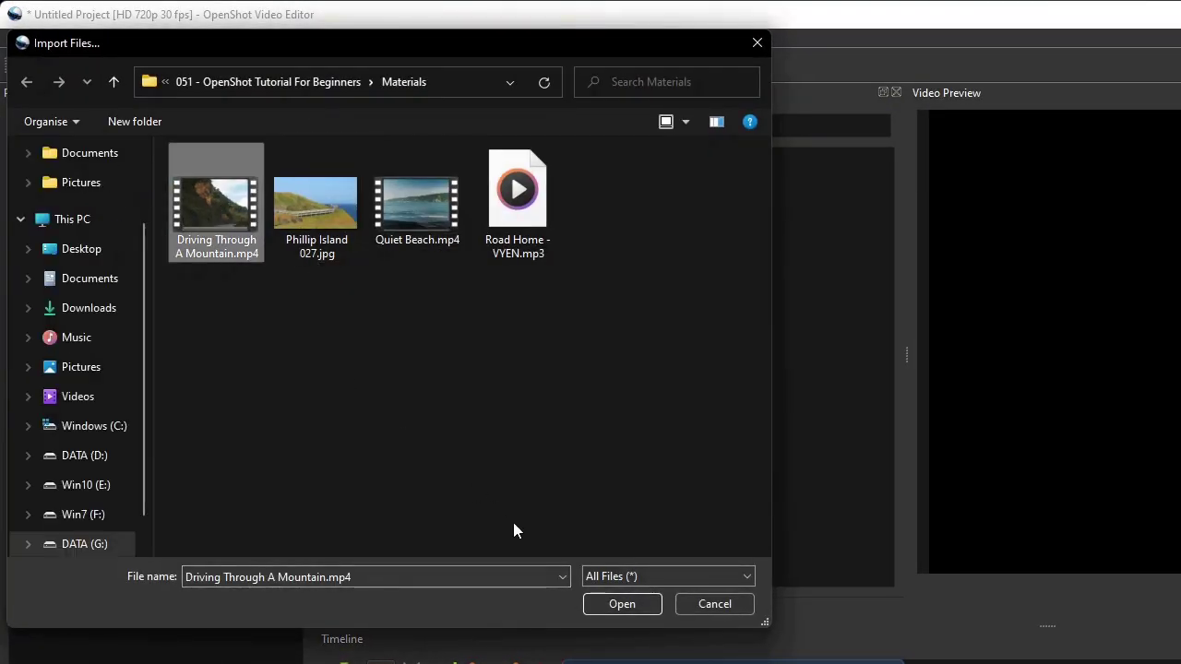
pyautogui.click(620, 604)
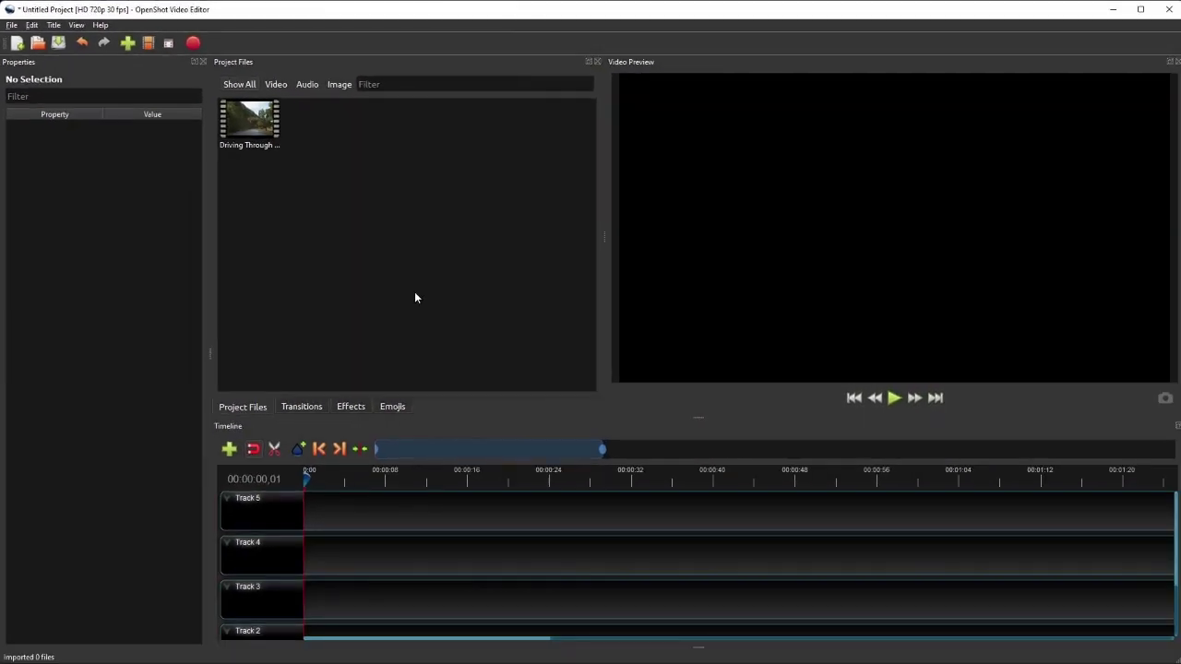
# Step: Add Quiet Beach.mp4 and Road Home - VYEN.mp3 to the project files from the Materials folder in File Explorer
pyautogui.click(765, 649)
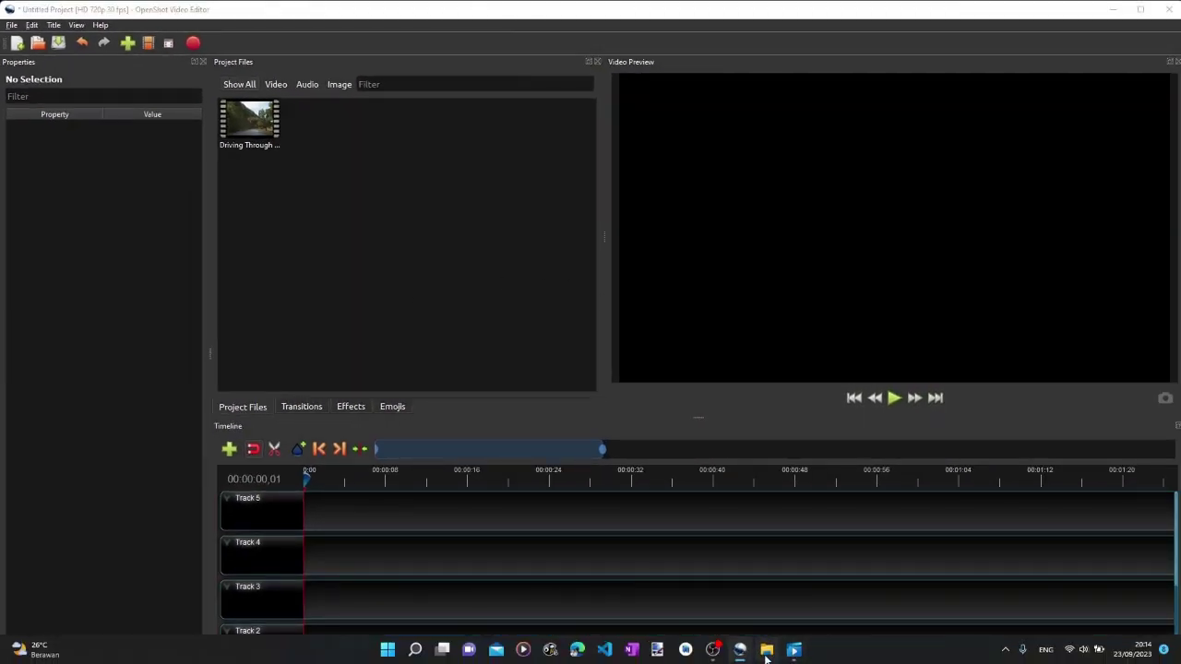
pyautogui.moveTo(571, 271); pyautogui.dragTo(669, 241)
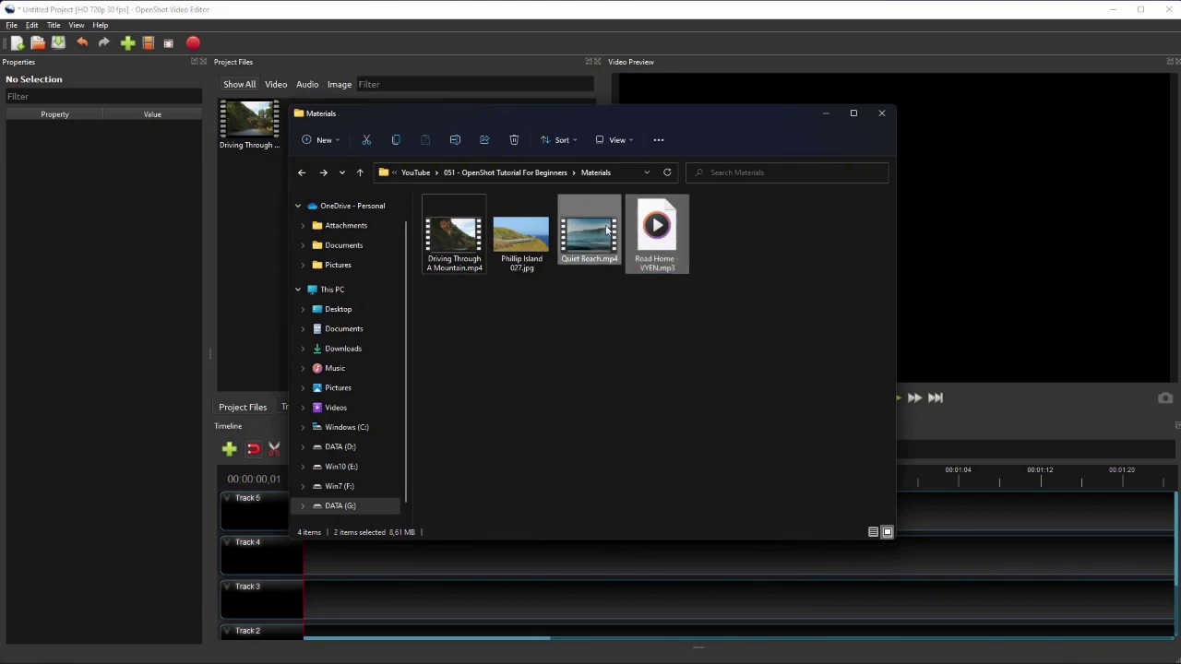
pyautogui.moveTo(588, 235); pyautogui.dragTo(249, 230)
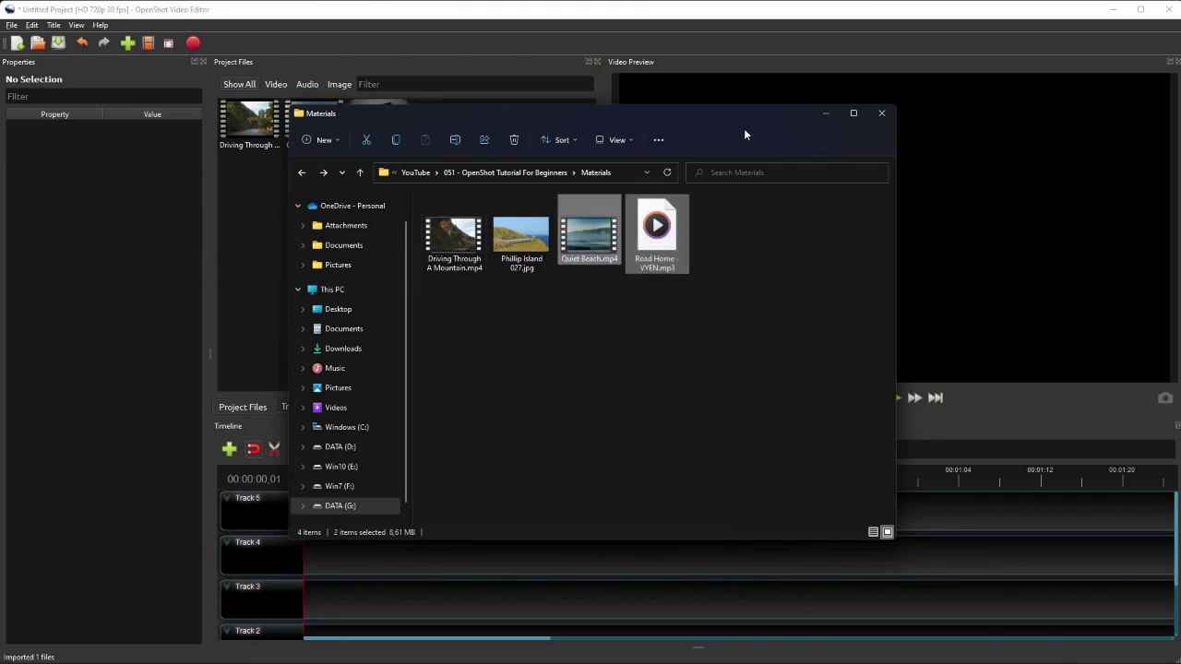
pyautogui.click(830, 115)
# Step: Check the resolution and frame rate in the file properties of Driving Through A Mountain.mp4, leaving them unedited
pyautogui.click(251, 132)
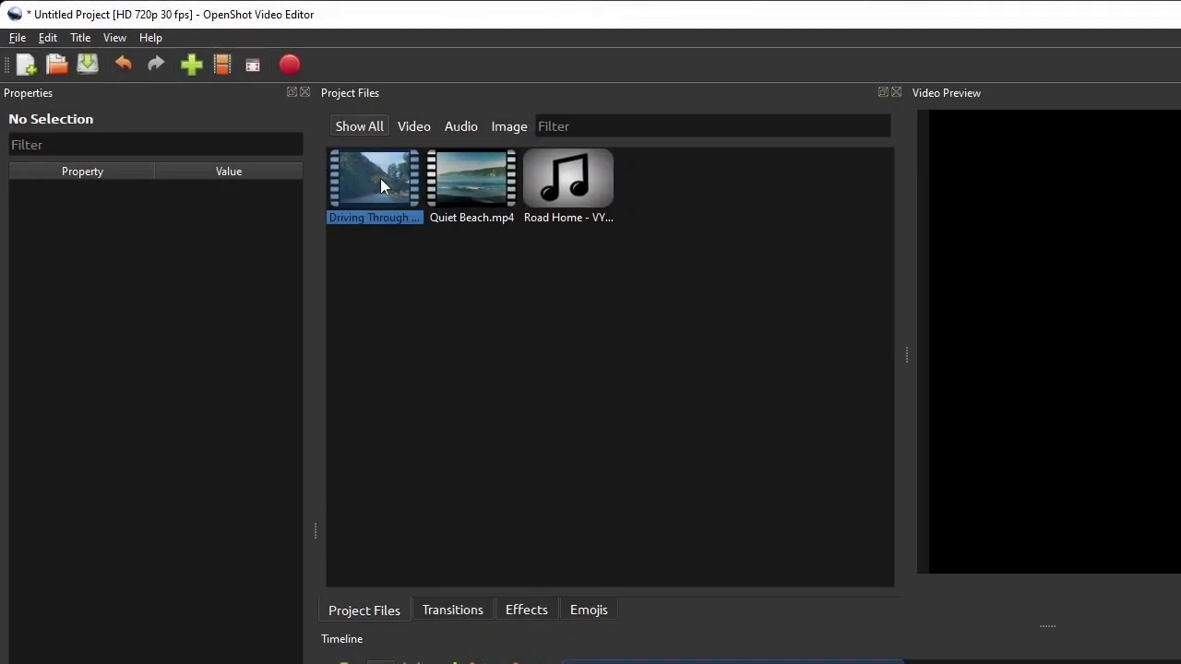
pyautogui.rightClick(251, 132)
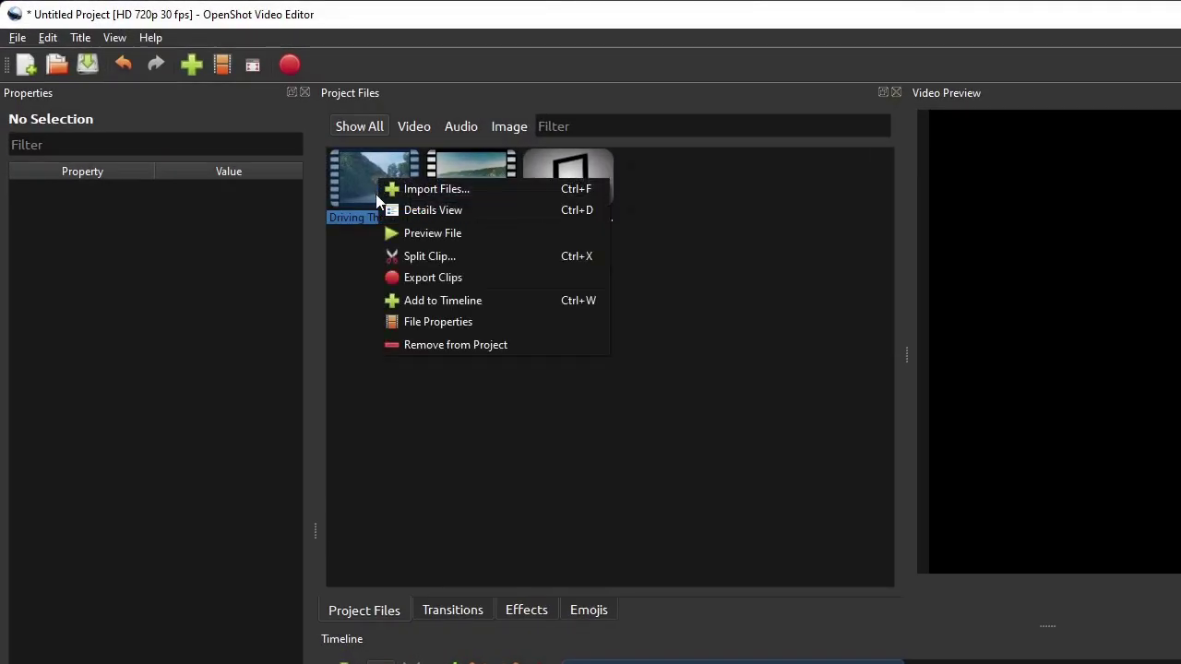
pyautogui.click(426, 322)
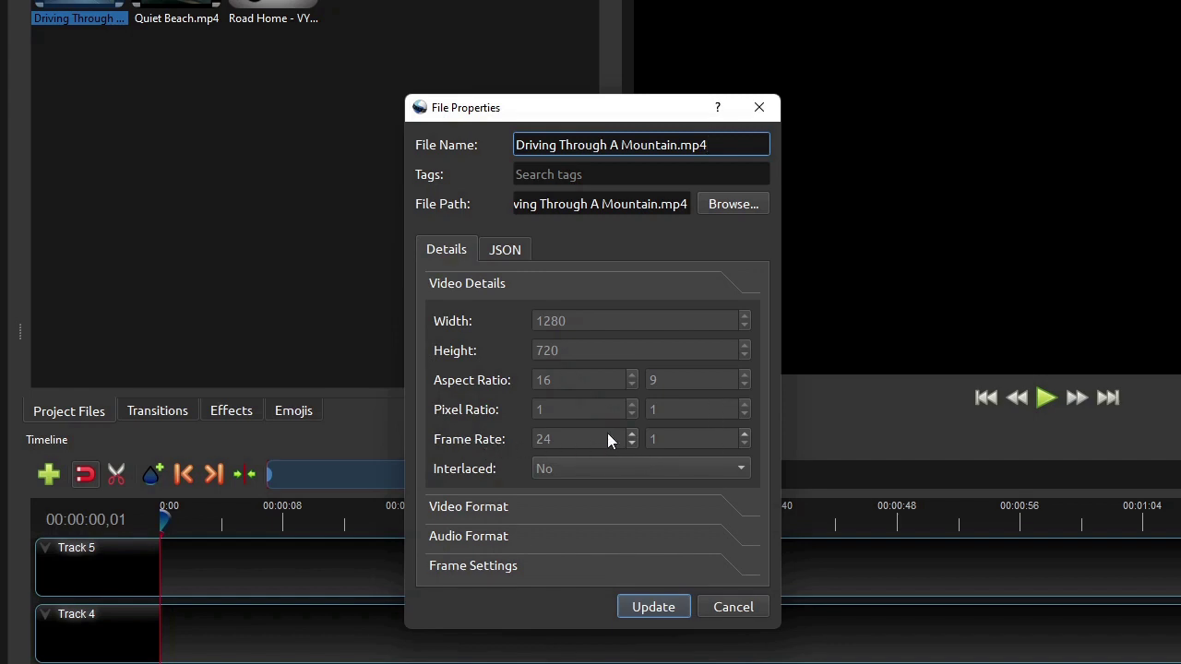
pyautogui.click(743, 610)
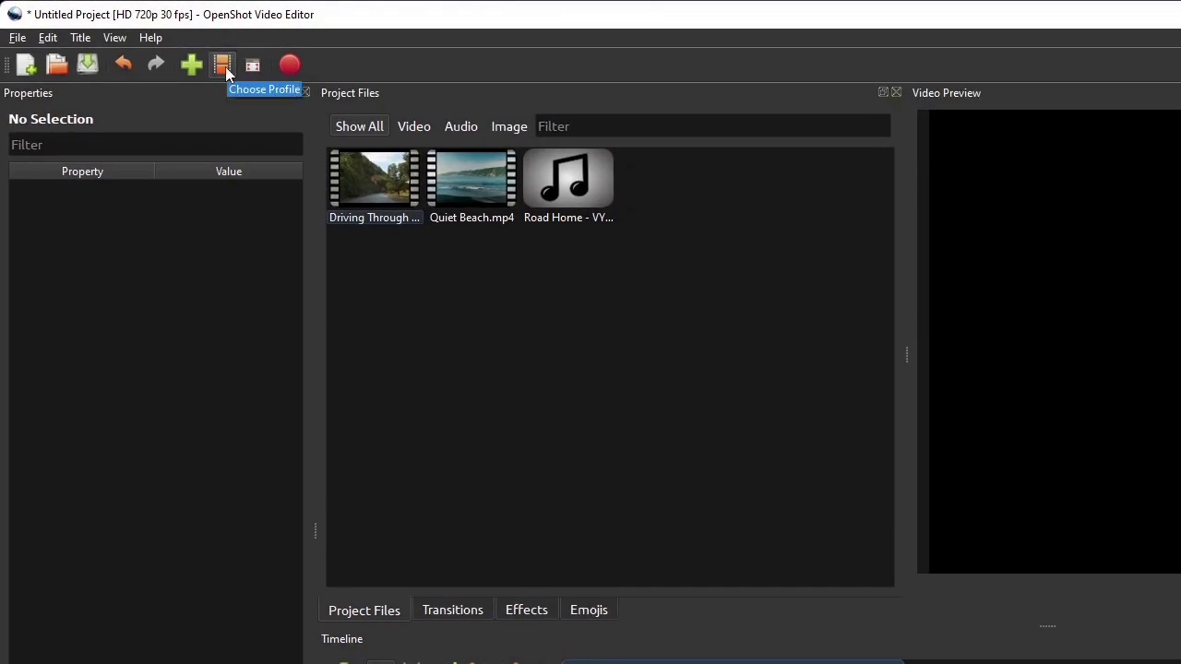
# Step: Set the project profile to HD 720p 24 fps
pyautogui.click(225, 67)
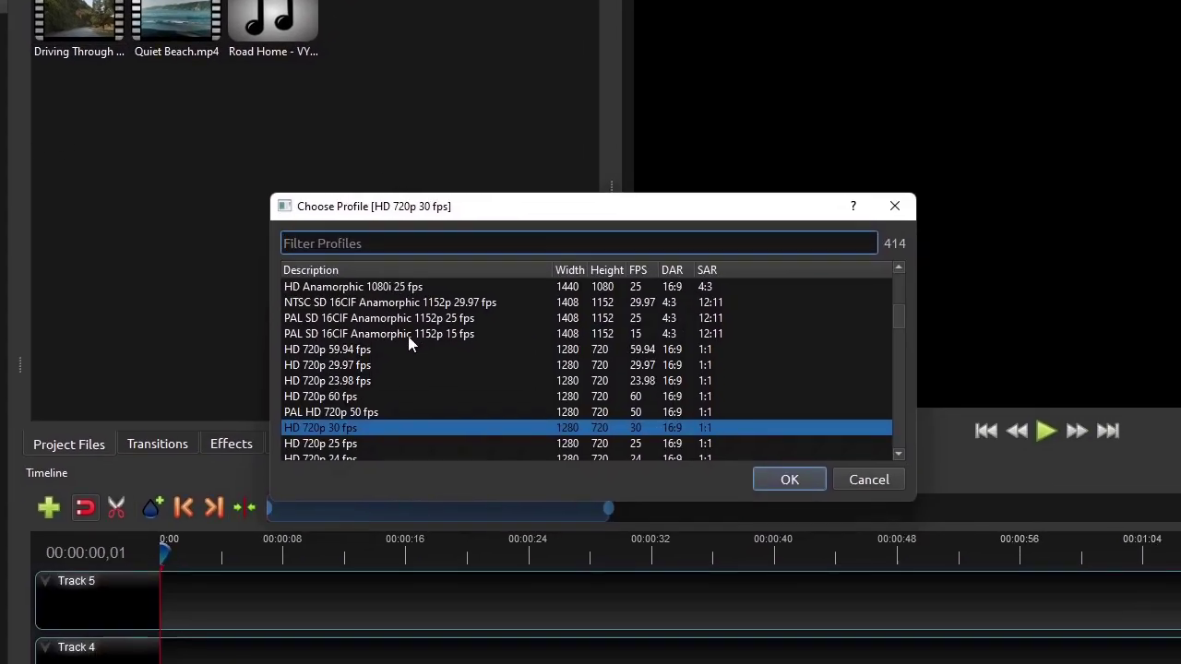
pyautogui.scroll(-1, 685, 497)
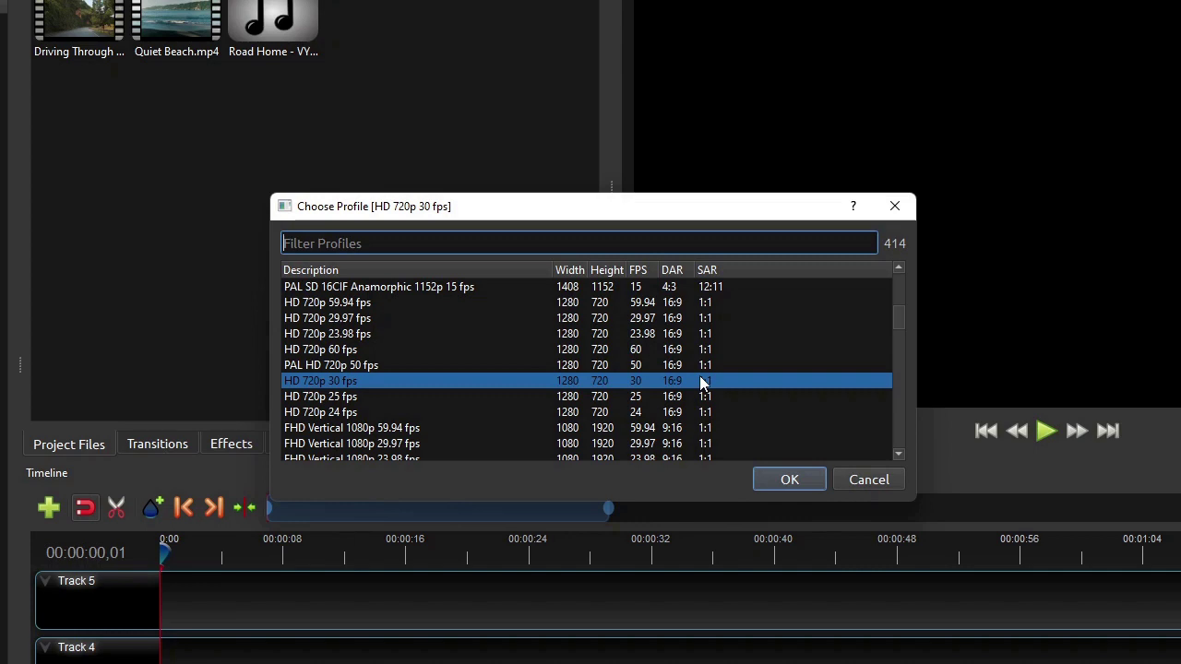
pyautogui.click(339, 414)
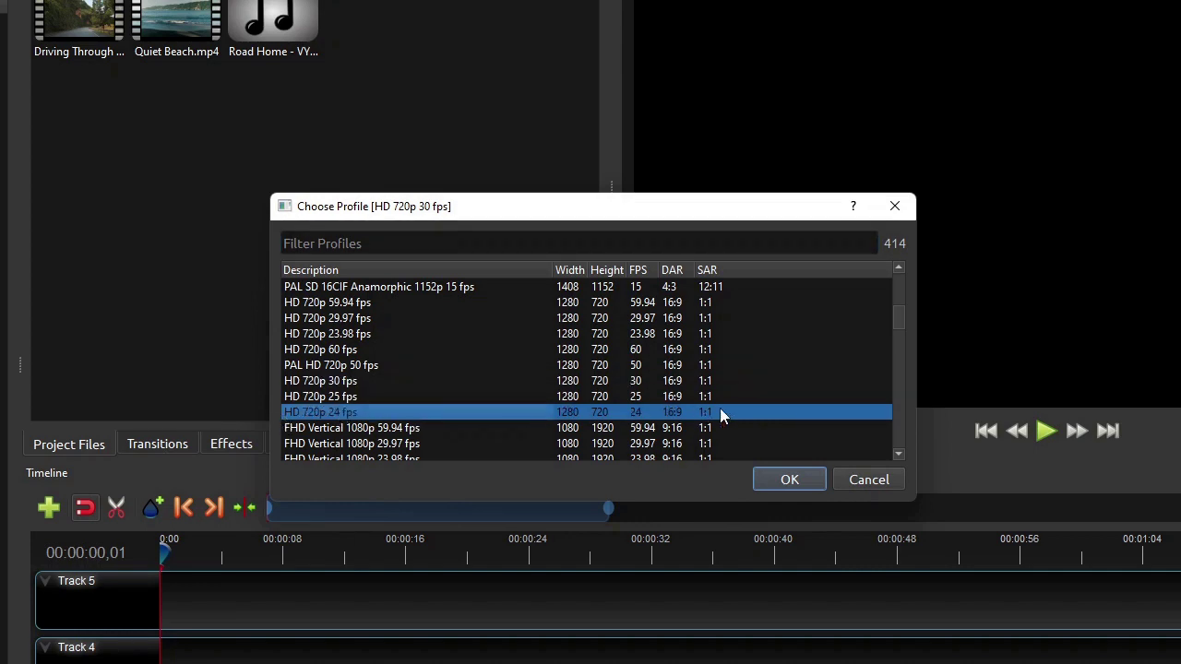
pyautogui.click(790, 479)
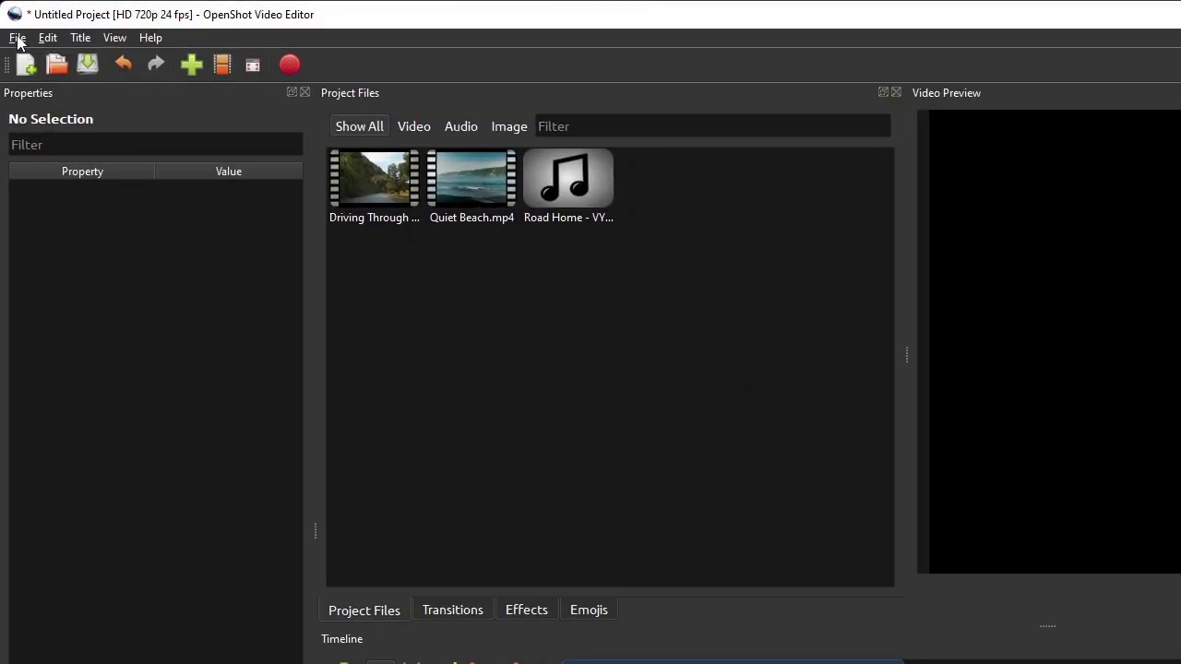
# Step: Save the project to the Desktop under the name Demo
pyautogui.click(11, 25)
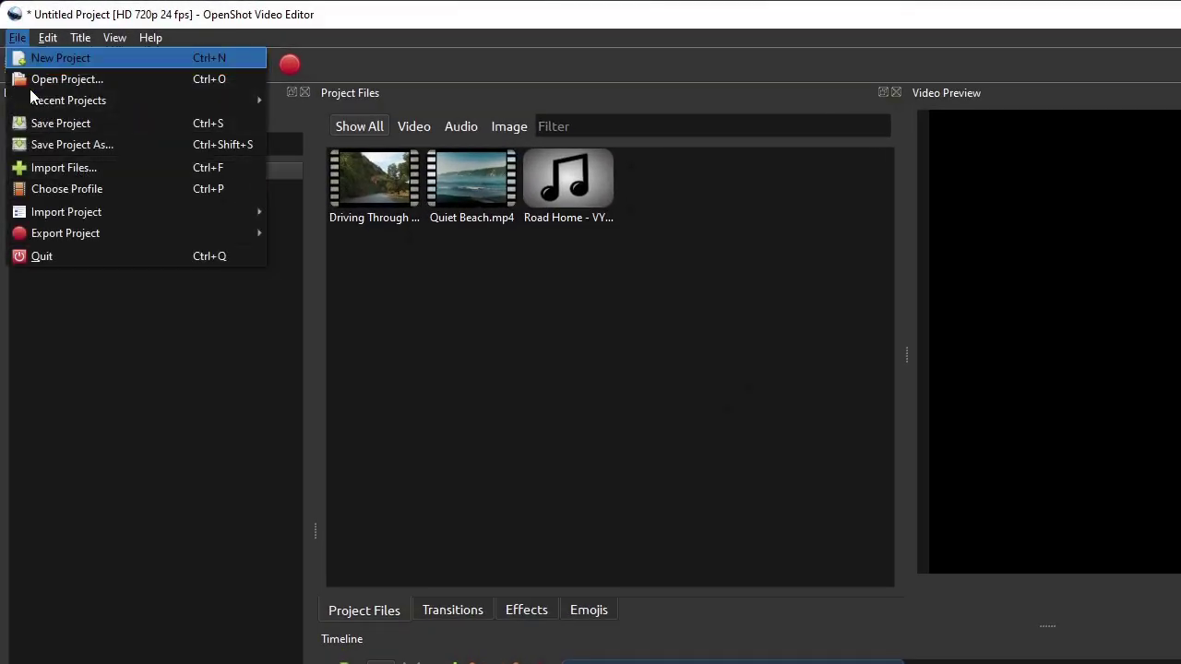
pyautogui.click(55, 123)
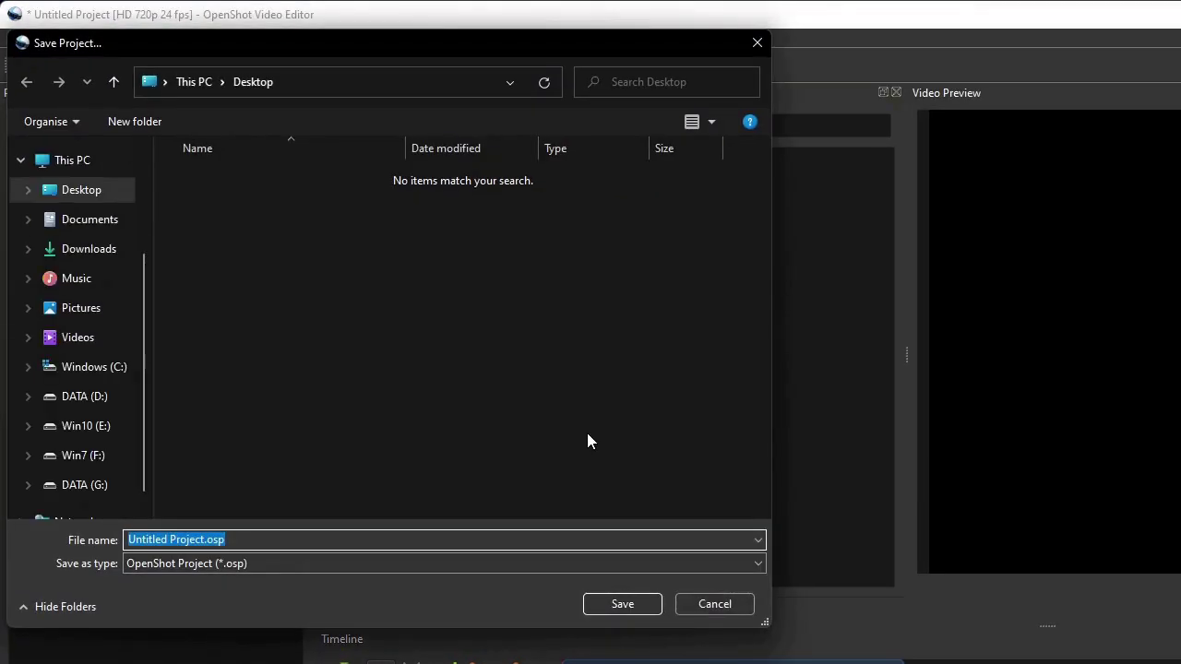
pyautogui.write('Demo')
pyautogui.press('Return')
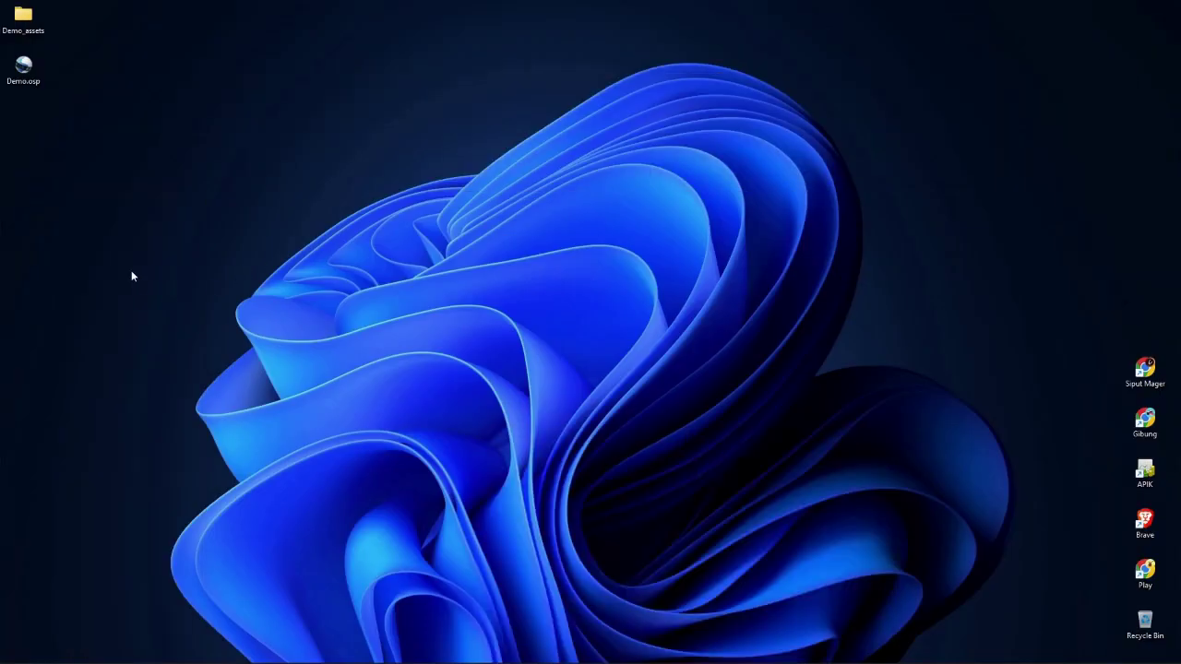
# Step: On the Windows desktop, move the Demo_assets folder and Demo.osp file together away from the corner
pyautogui.moveTo(17, 143); pyautogui.dragTo(146, 158)
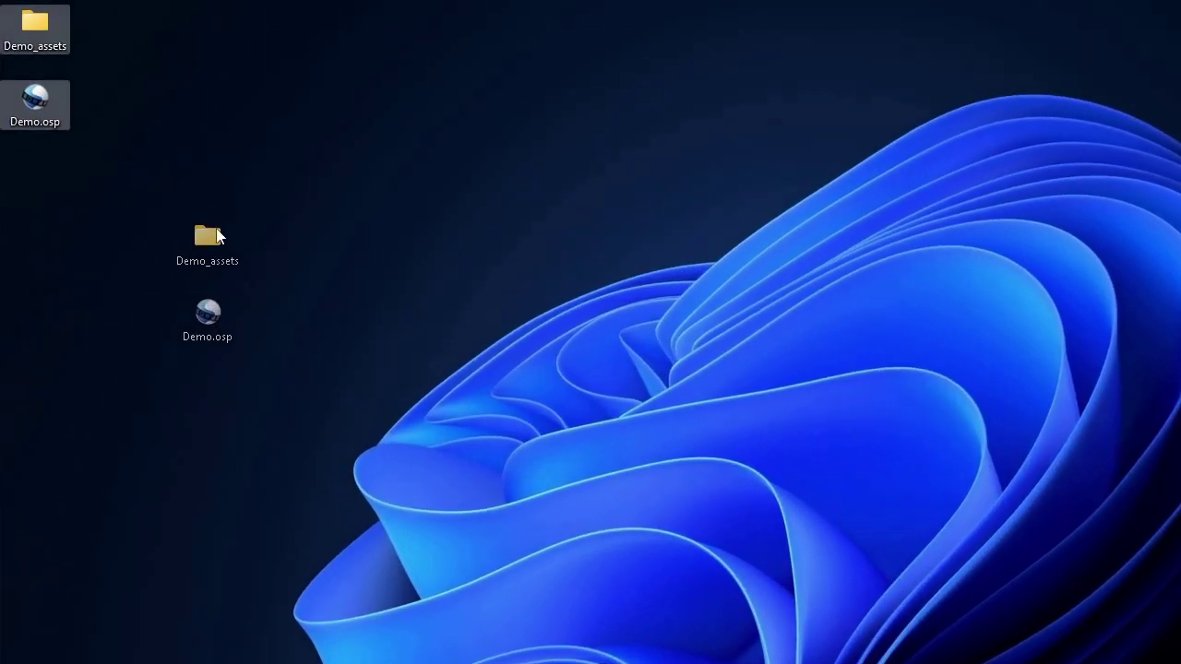
pyautogui.moveTo(218, 237); pyautogui.dragTo(218, 239)
pyautogui.click(171, 386)
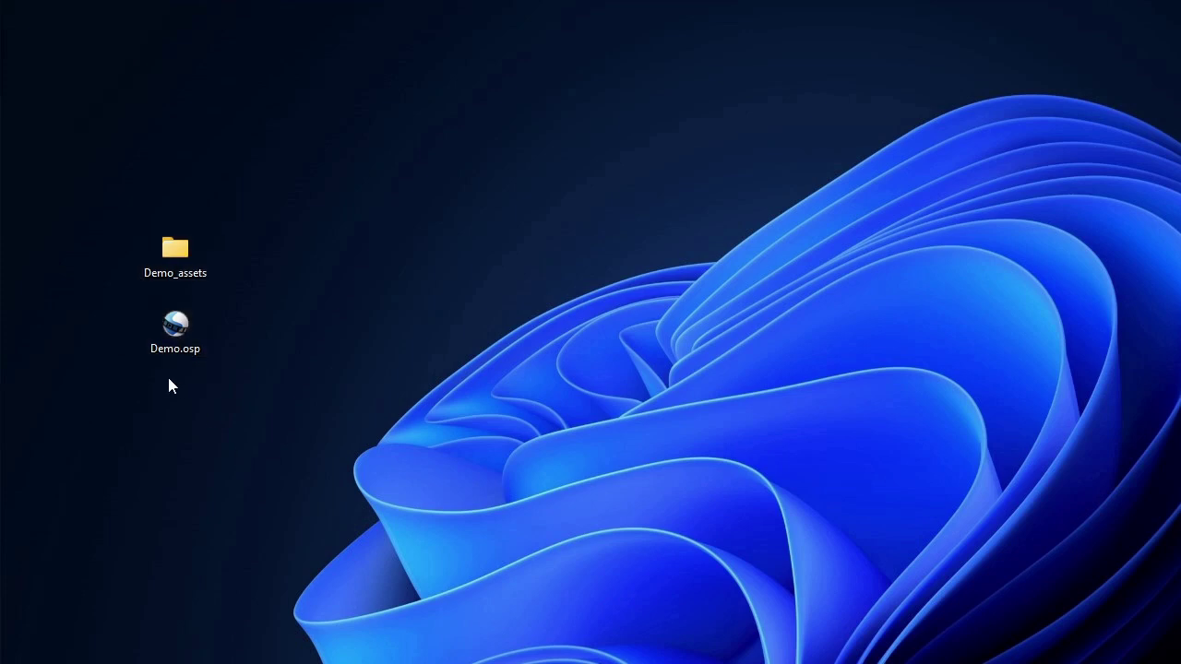
pyautogui.click(174, 336)
pyautogui.click(184, 388)
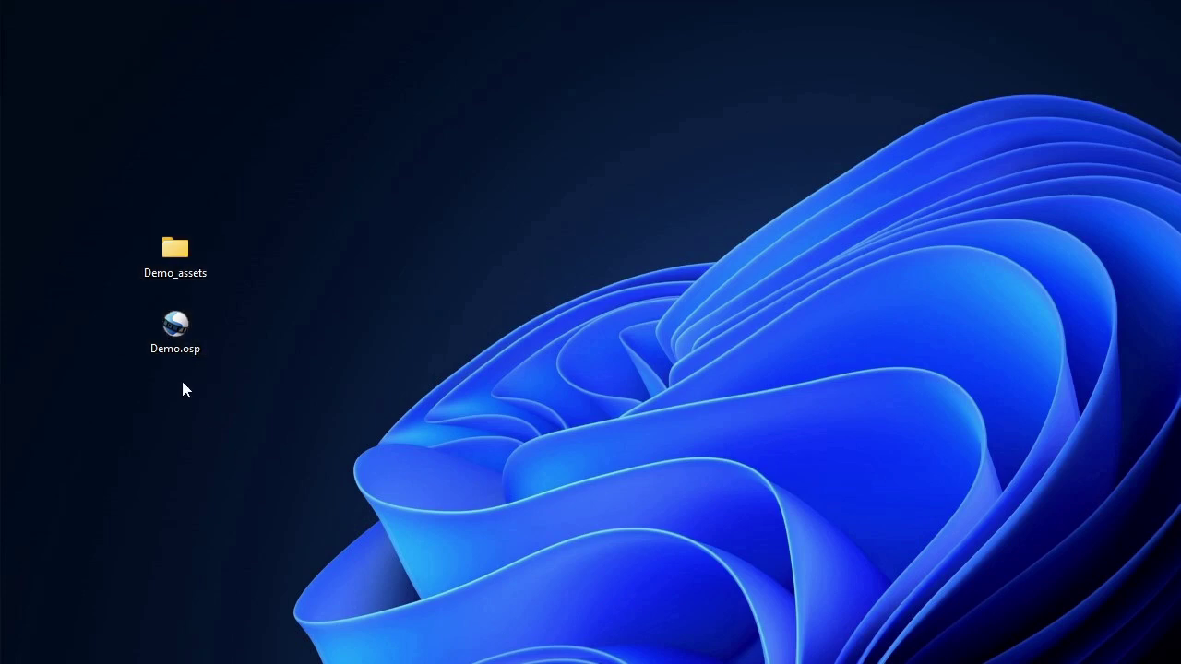
# Step: Open the Demo_assets folder and examine the contents of its blender, title and protobuf_data subfolders
pyautogui.click(180, 244)
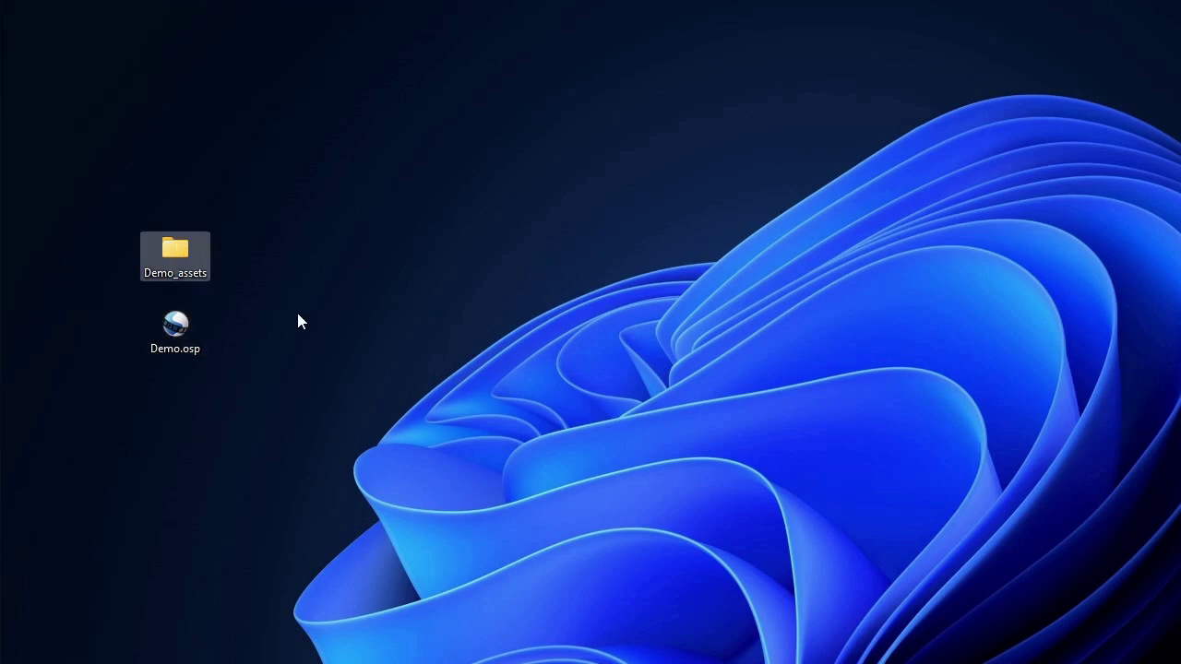
pyautogui.click(263, 434)
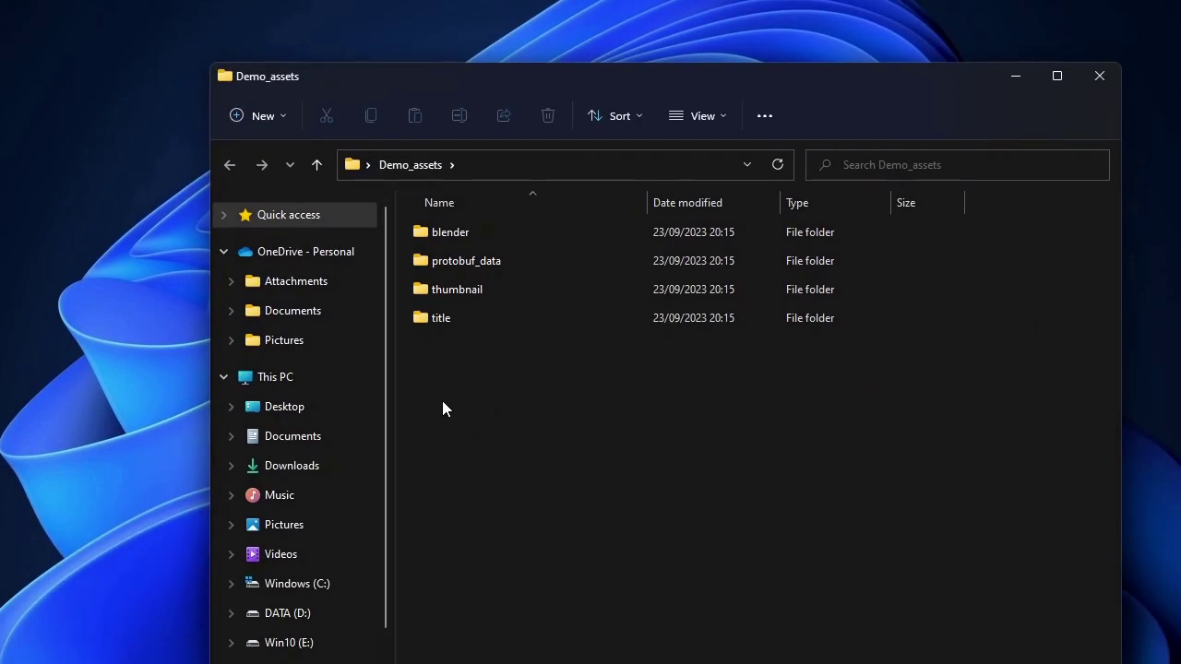
pyautogui.moveTo(442, 409); pyautogui.dragTo(508, 332)
pyautogui.doubleClick(436, 232)
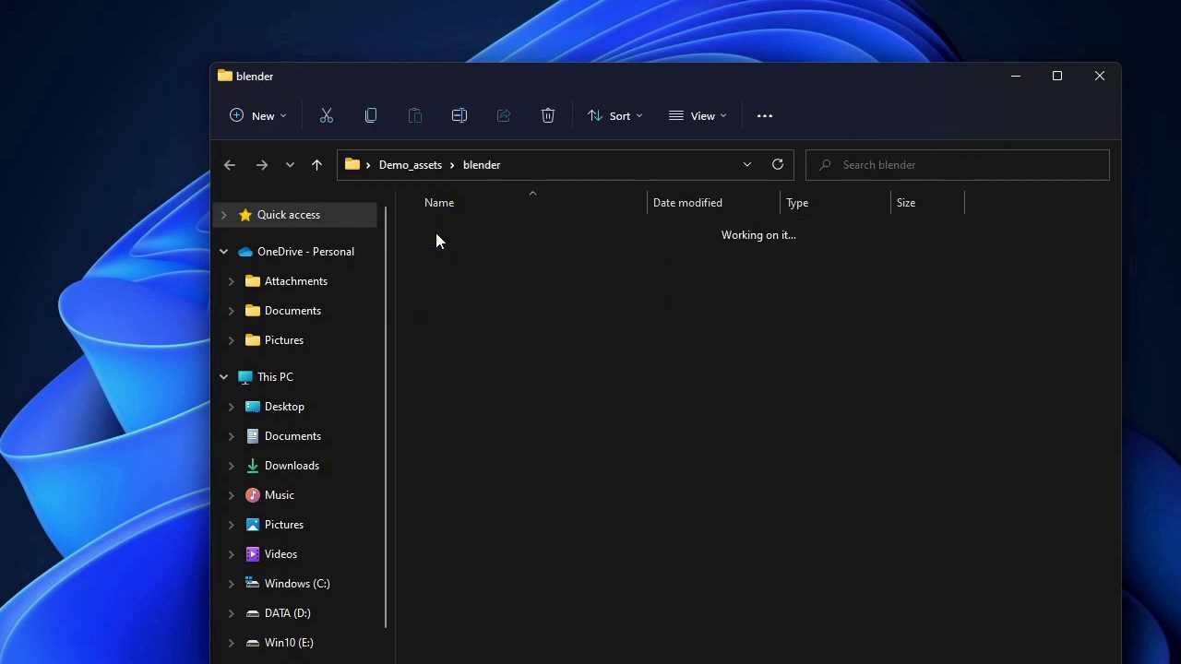
pyautogui.click(229, 165)
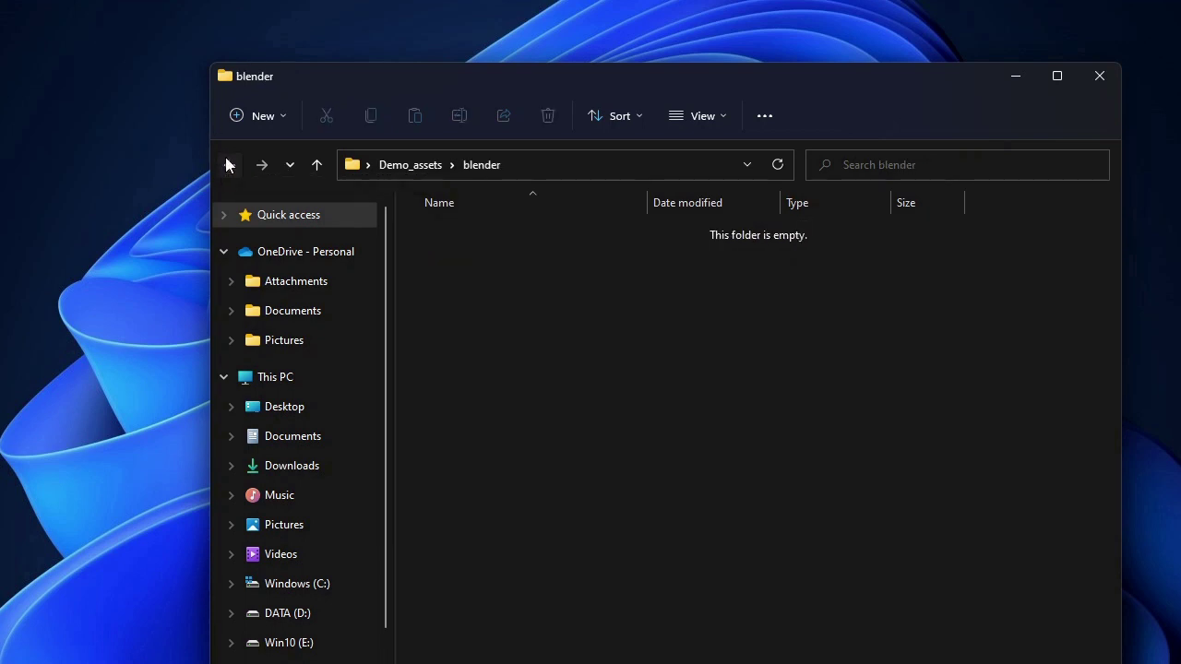
pyautogui.click(562, 464)
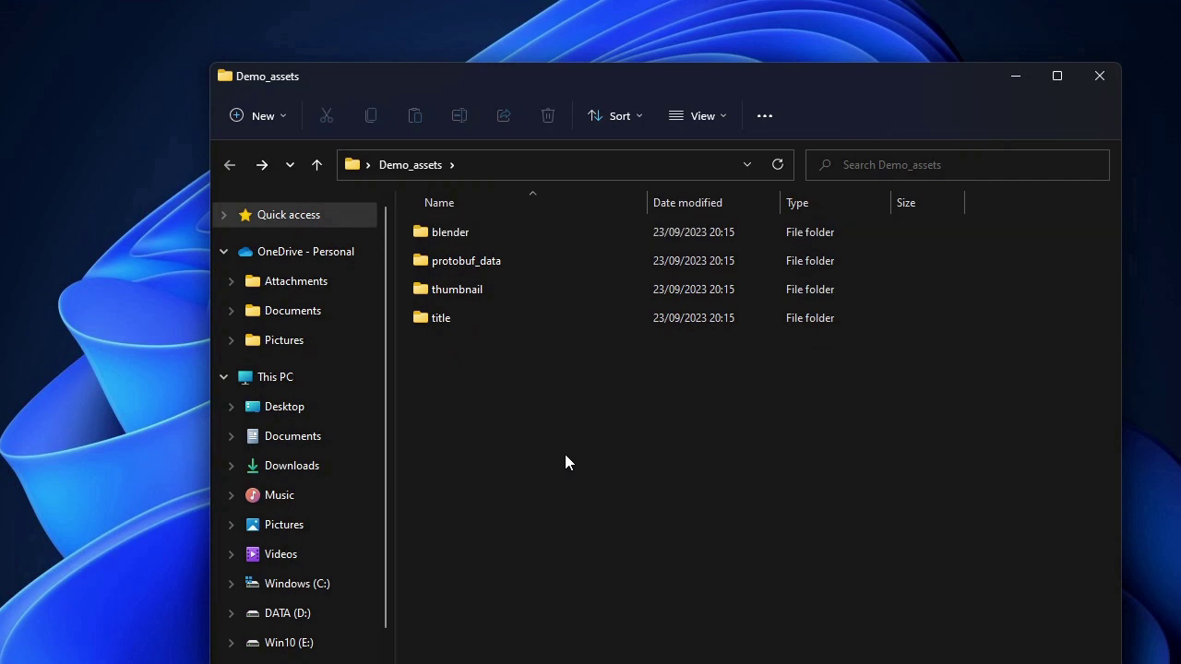
pyautogui.doubleClick(442, 319)
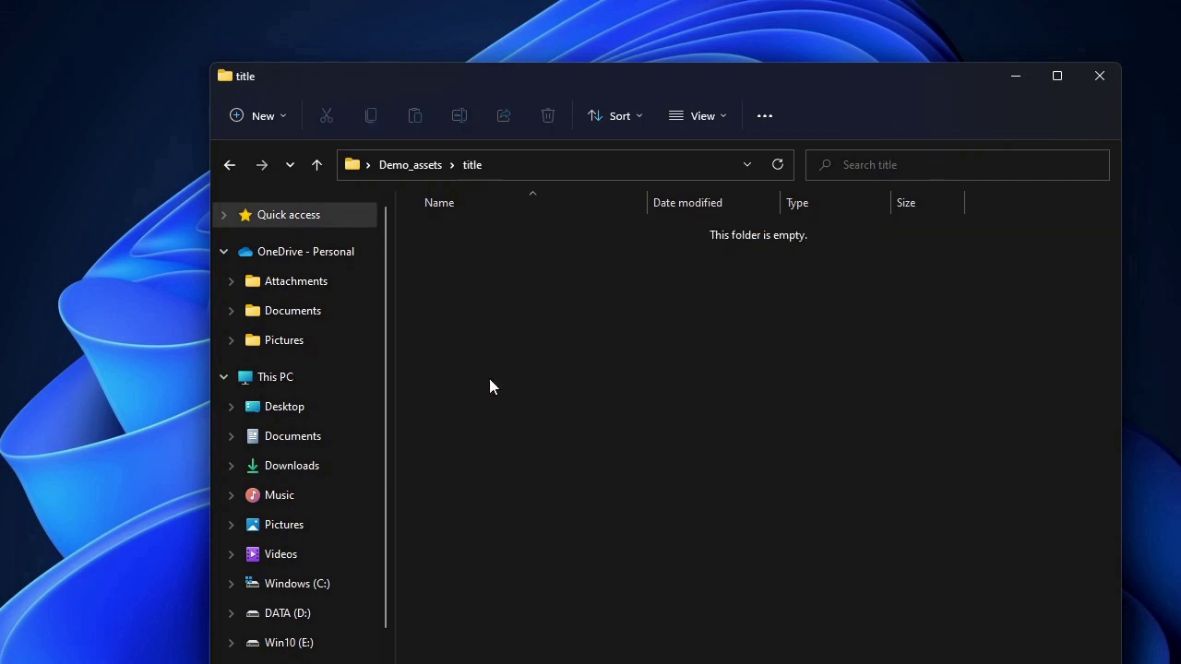
pyautogui.click(230, 164)
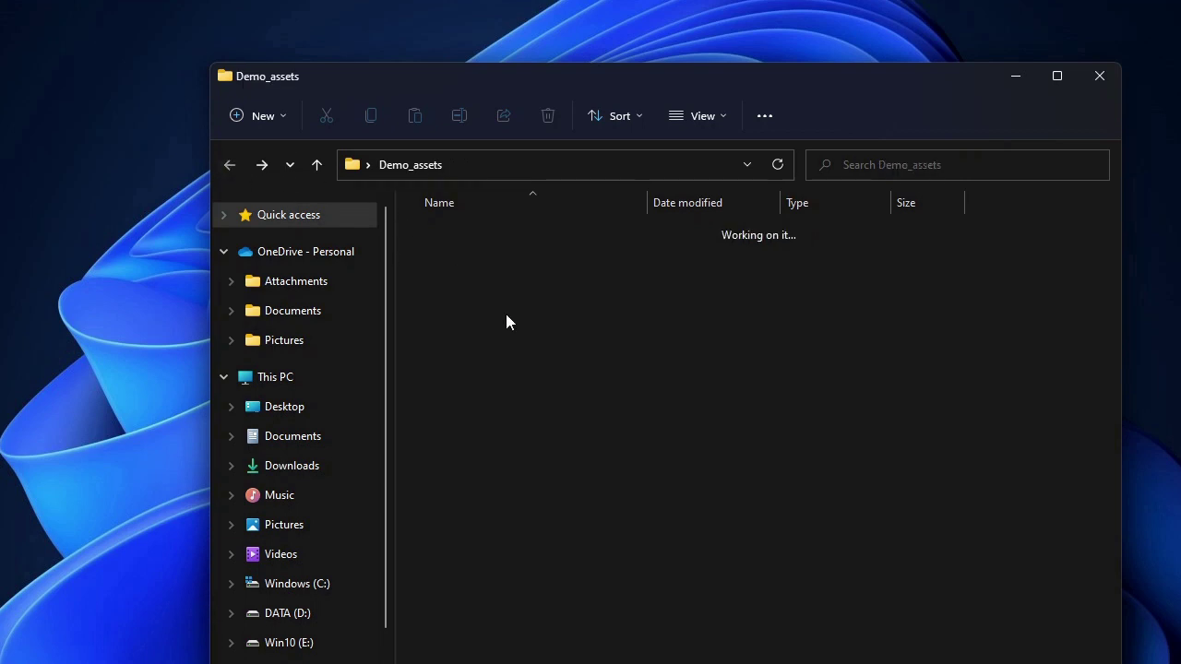
pyautogui.click(543, 425)
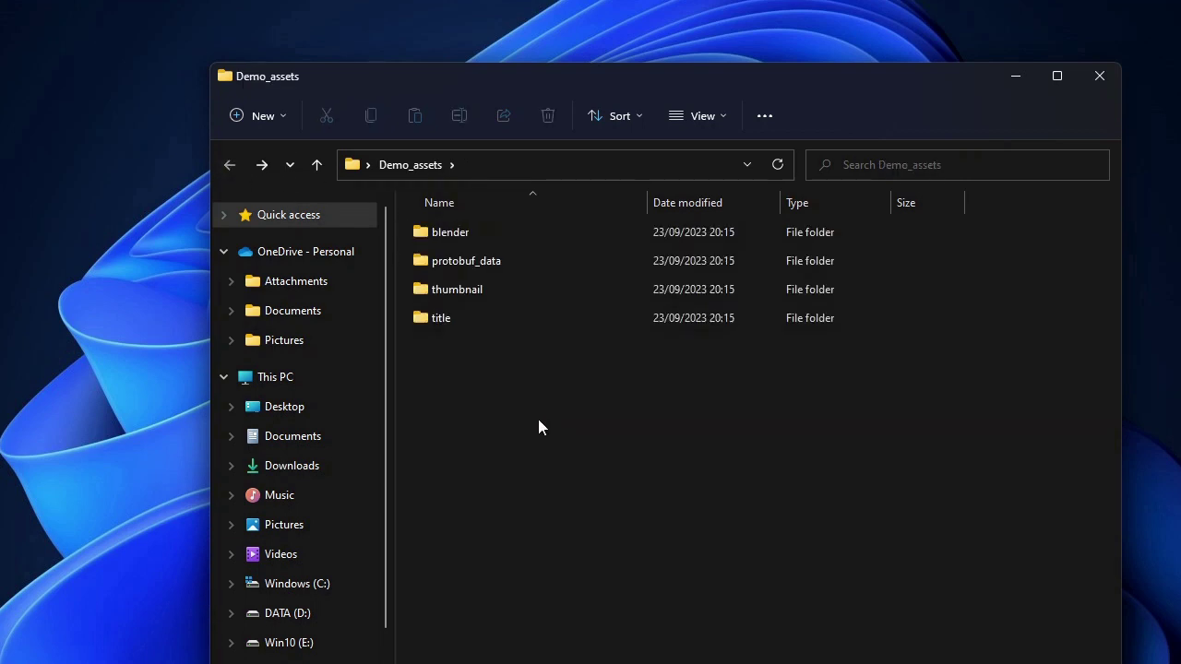
pyautogui.doubleClick(486, 263)
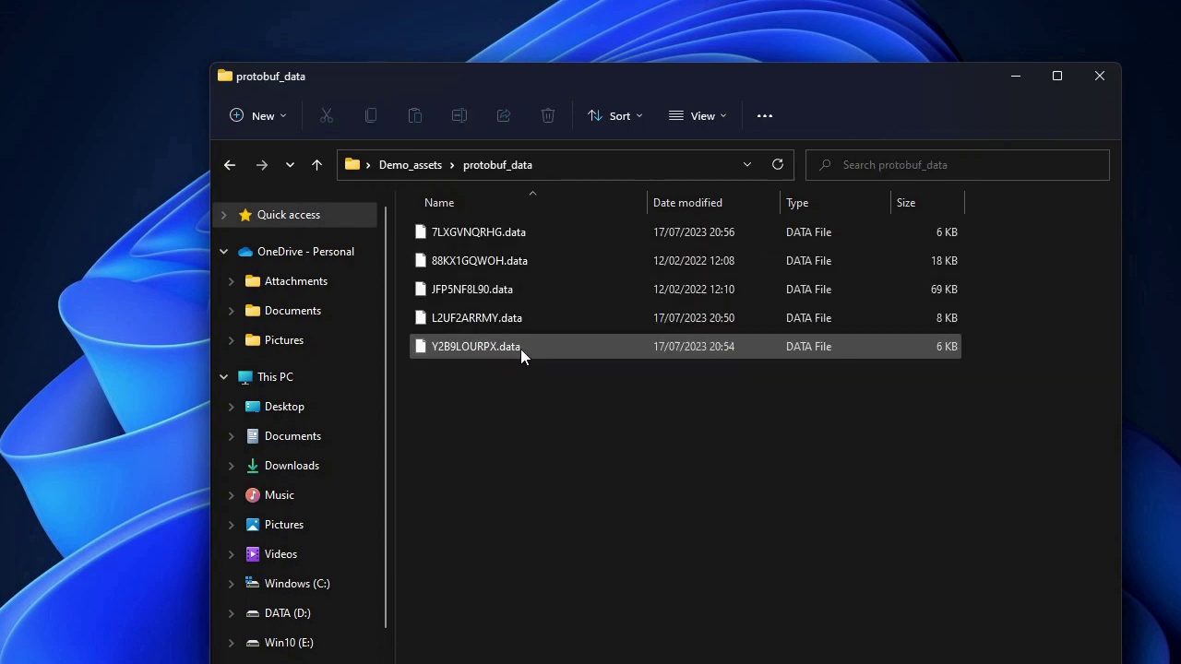
# Step: Examine the images in the thumbnail subfolder of Demo_assets, close the folder window and switch back to OpenShot
pyautogui.click(230, 164)
pyautogui.doubleClick(466, 288)
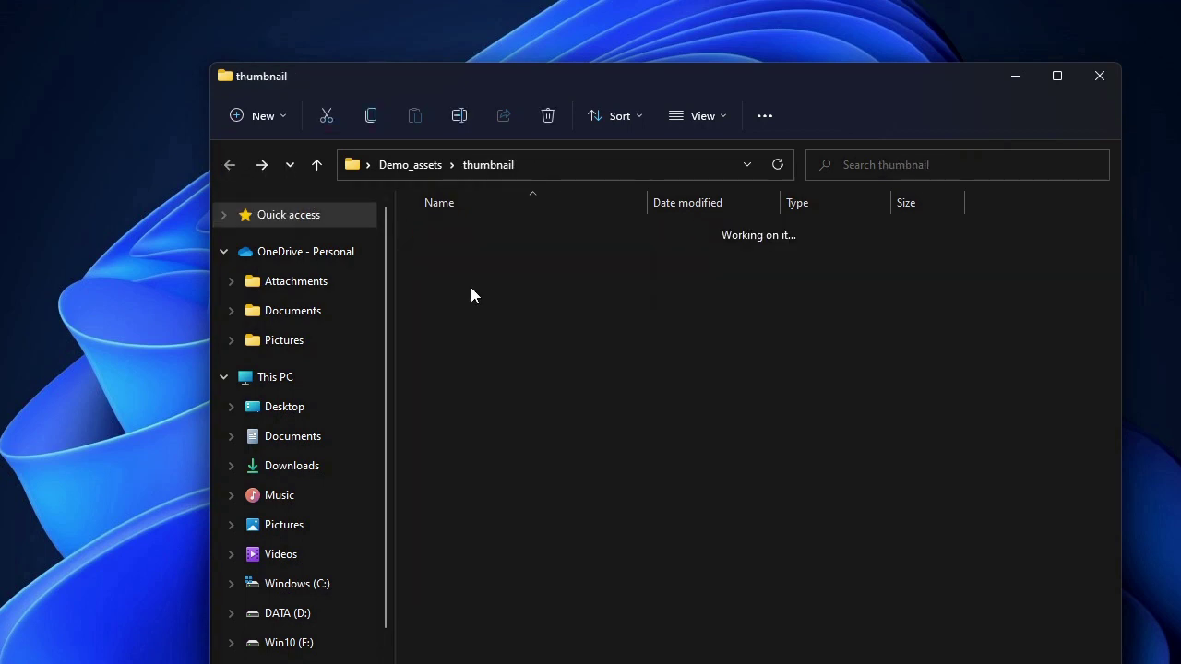
pyautogui.click(466, 266)
pyautogui.click(544, 258)
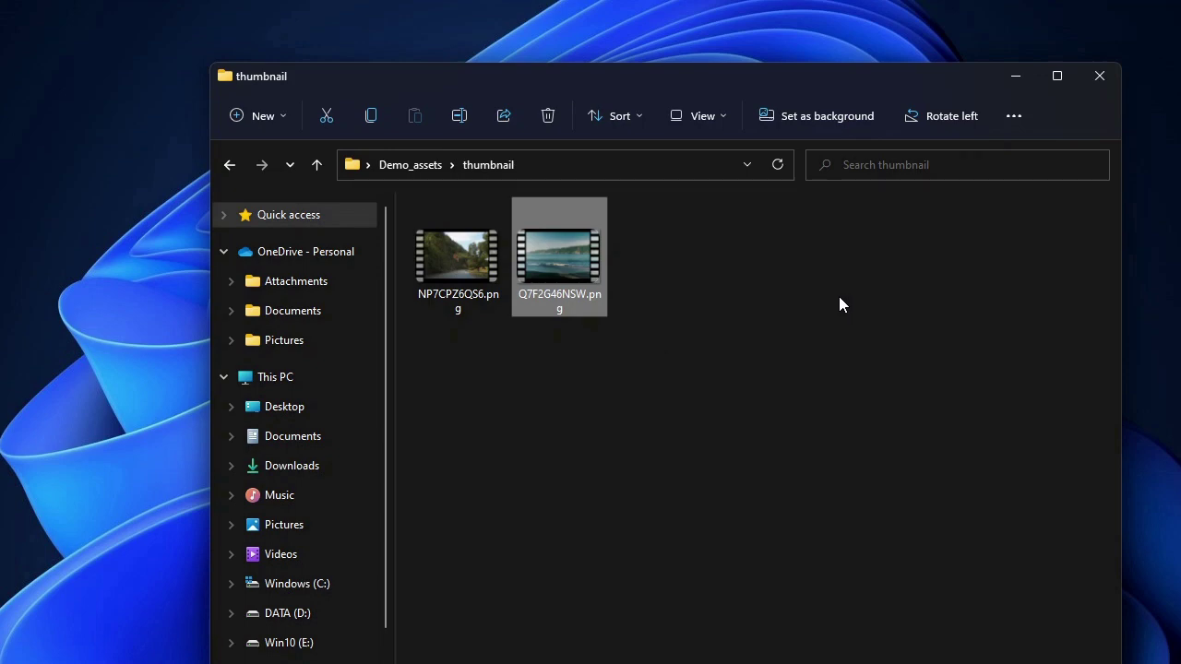
pyautogui.click(1099, 76)
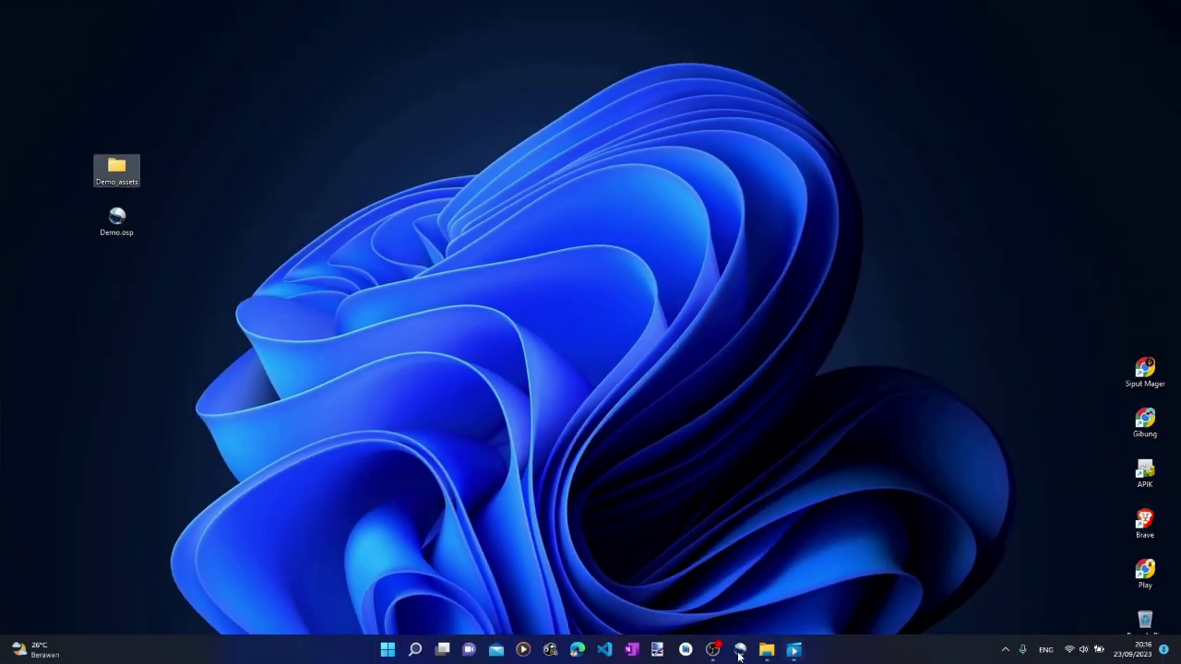
pyautogui.click(738, 650)
pyautogui.moveTo(373, 292); pyautogui.dragTo(454, 265)
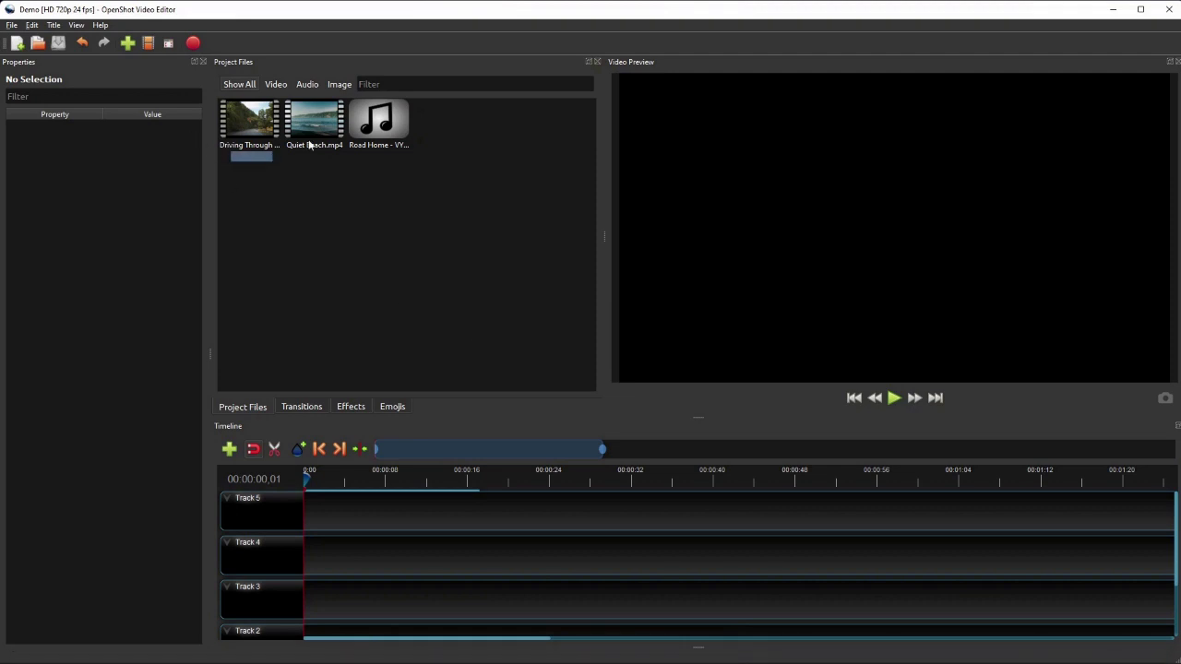
pyautogui.click(341, 197)
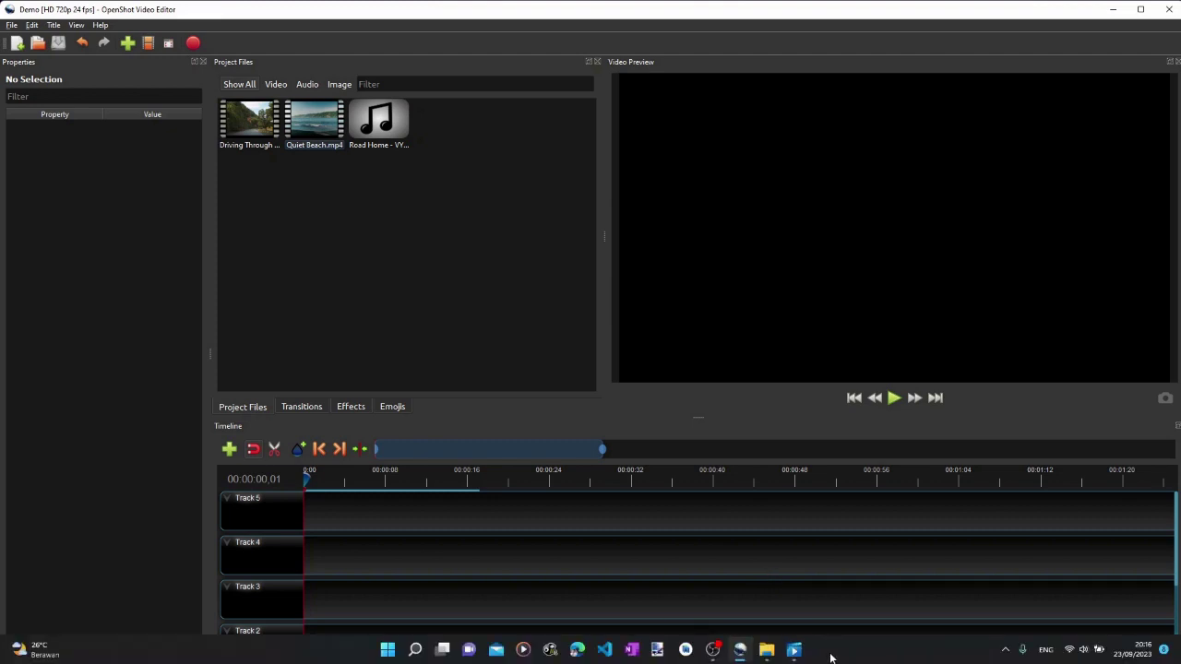
pyautogui.click(793, 655)
pyautogui.click(608, 539)
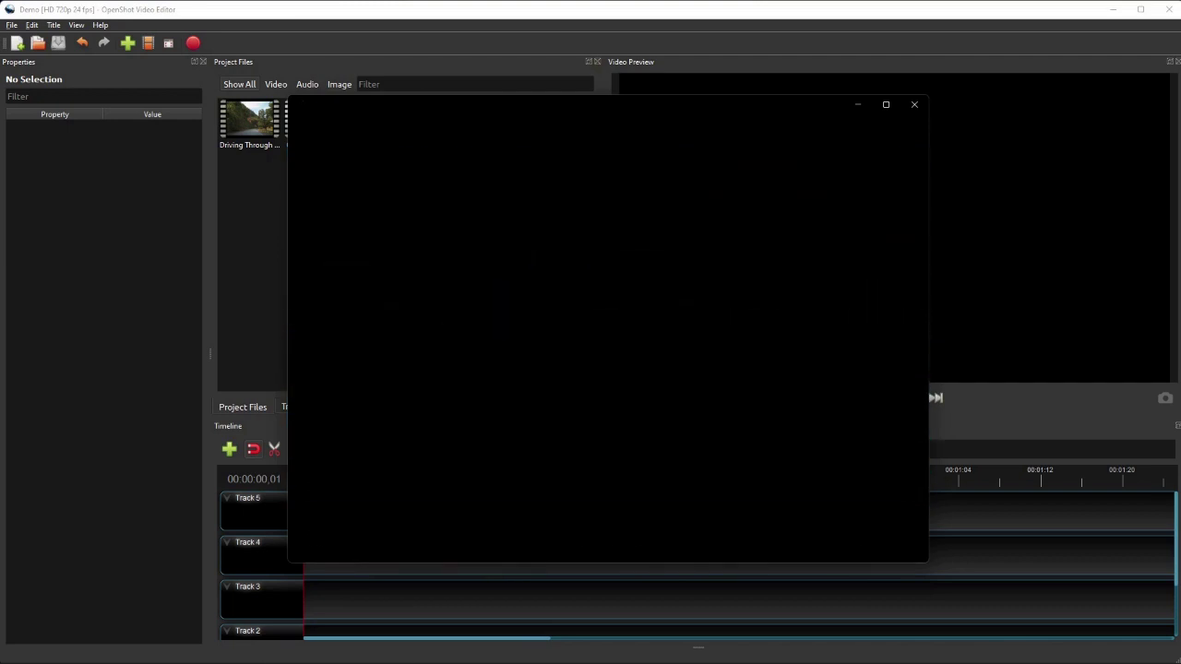
pyautogui.click(851, 107)
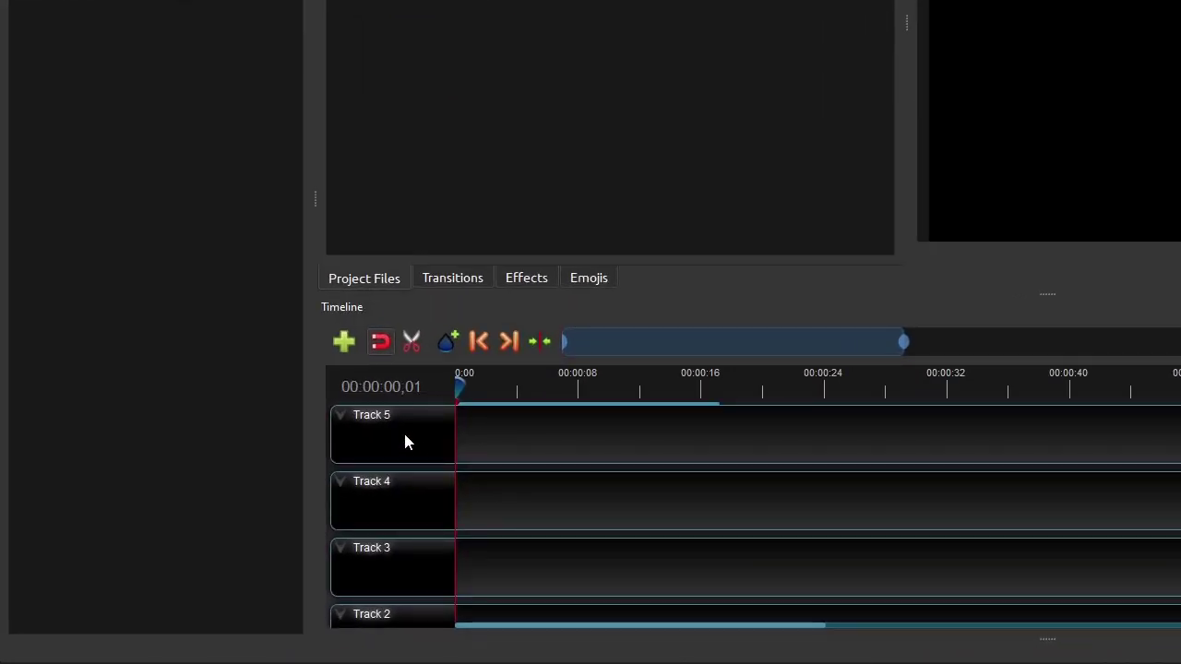
# Step: Remove Track 5 and Track 4 from the timeline
pyautogui.rightClick(403, 433)
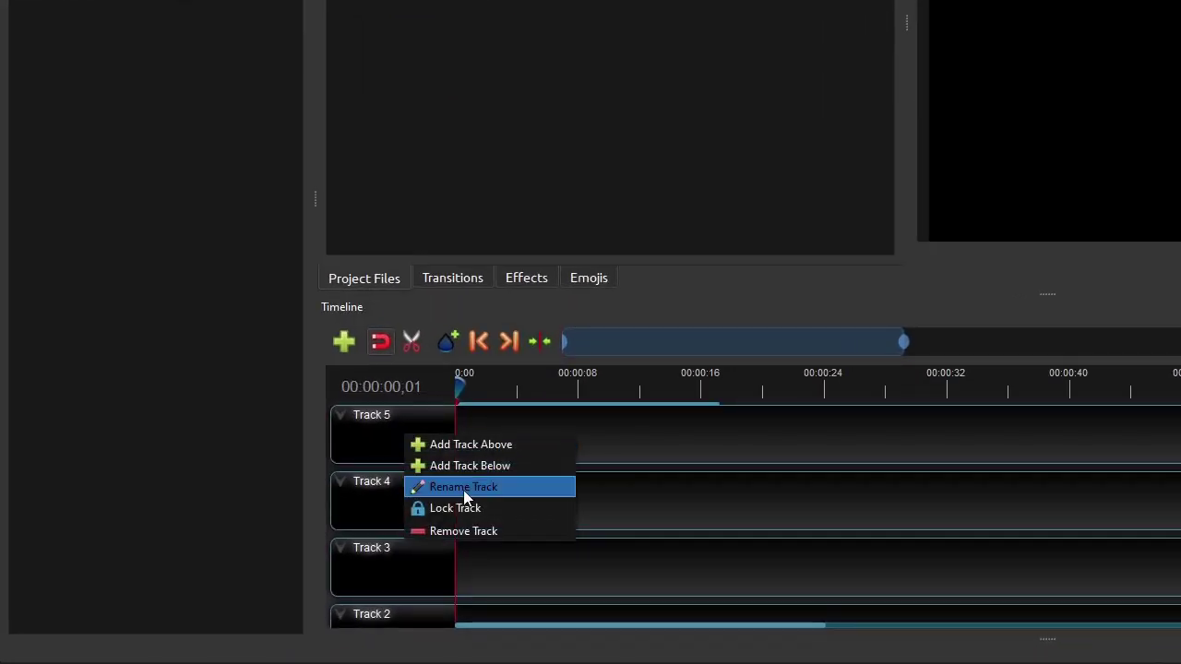
pyautogui.click(475, 530)
pyautogui.rightClick(393, 434)
pyautogui.click(443, 530)
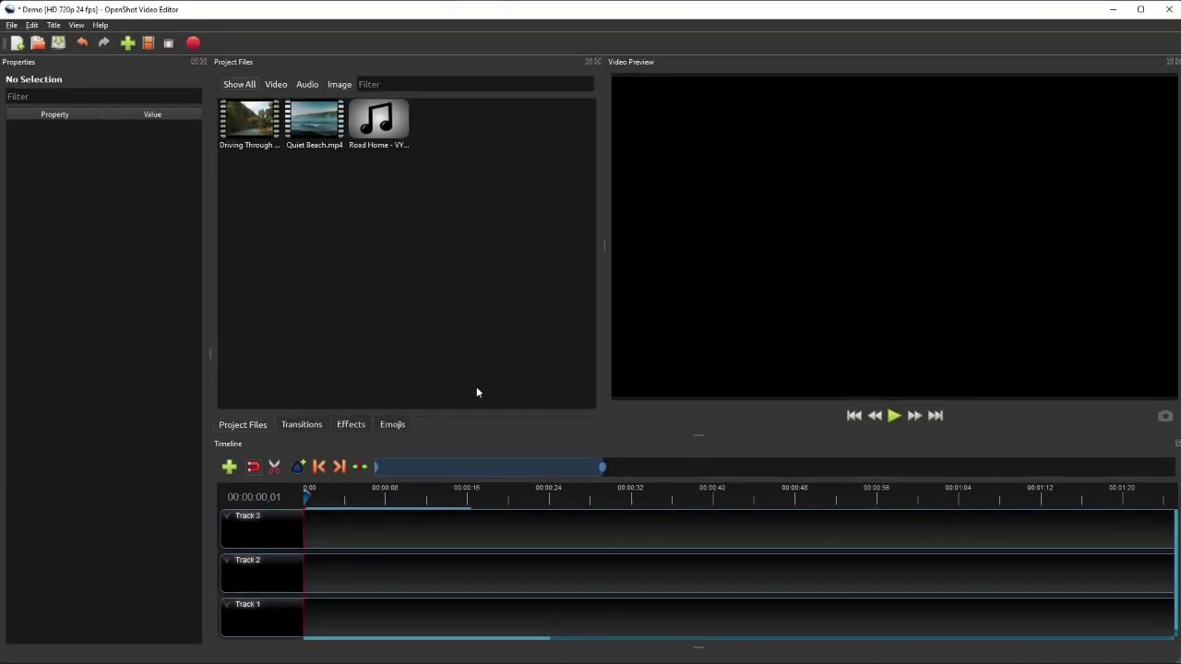
# Step: Place Driving Through A Mountain.mp4 at the start of Track 2 and play its first four seconds in the preview
pyautogui.click(240, 119)
pyautogui.moveTo(240, 121); pyautogui.dragTo(432, 563)
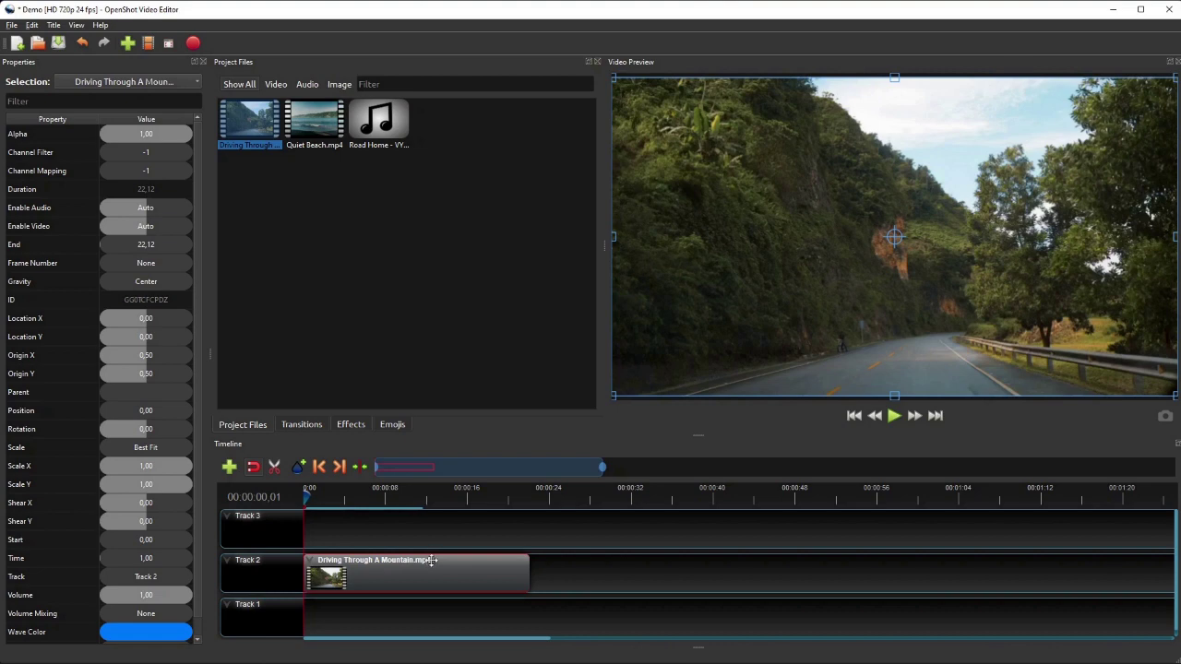
pyautogui.click(893, 423)
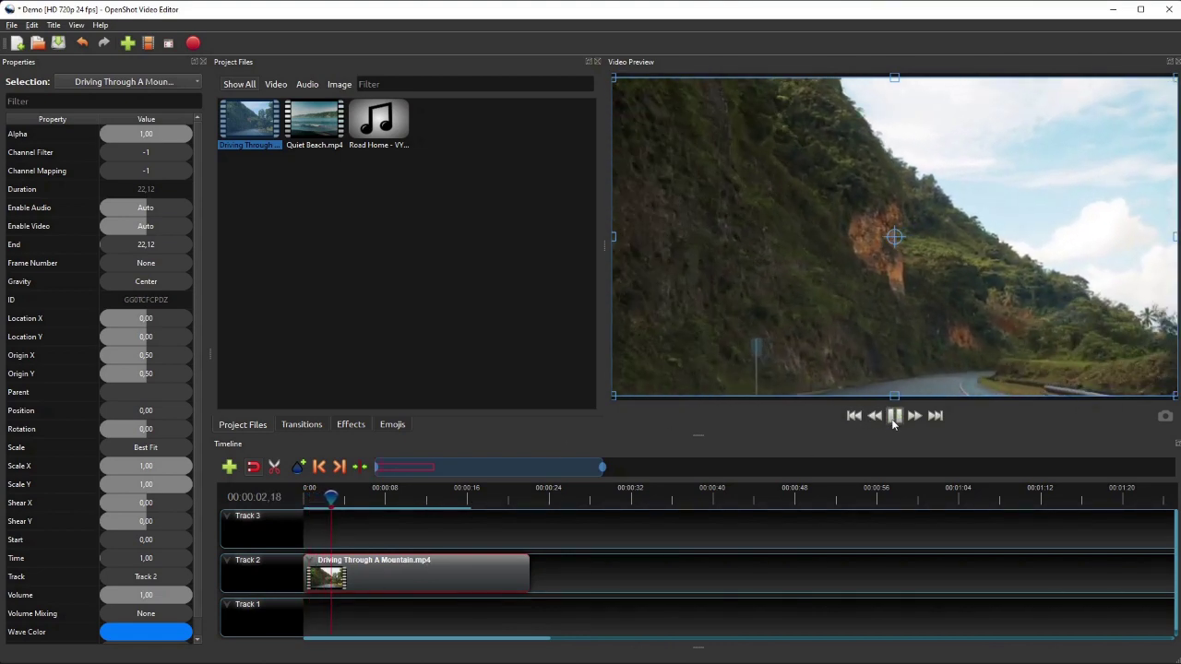
pyautogui.click(893, 417)
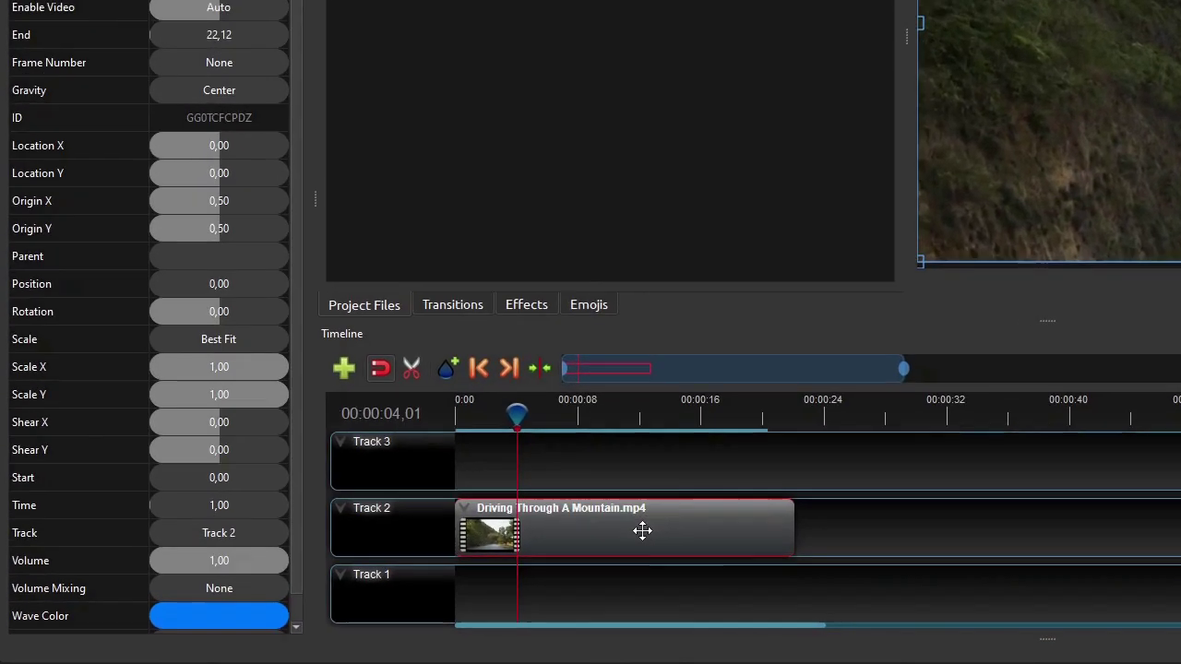
# Step: Show the audio waveform on the Track 2 clip and switch its display back to the thumbnail
pyautogui.rightClick(428, 575)
pyautogui.moveTo(478, 538)
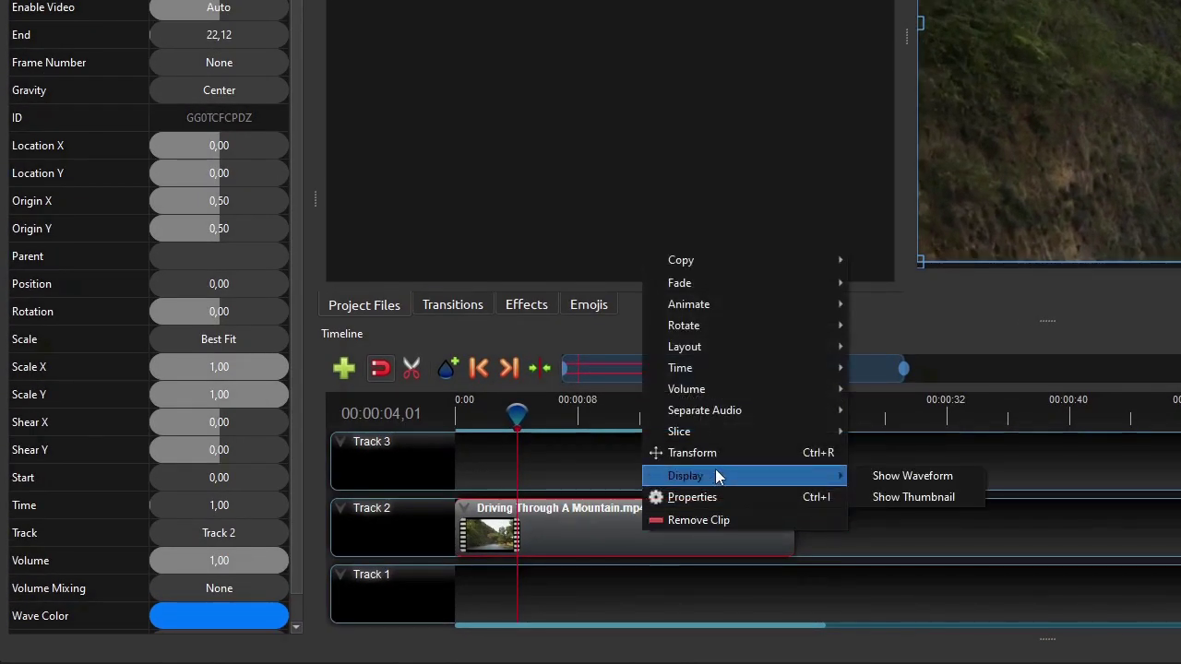
pyautogui.click(900, 476)
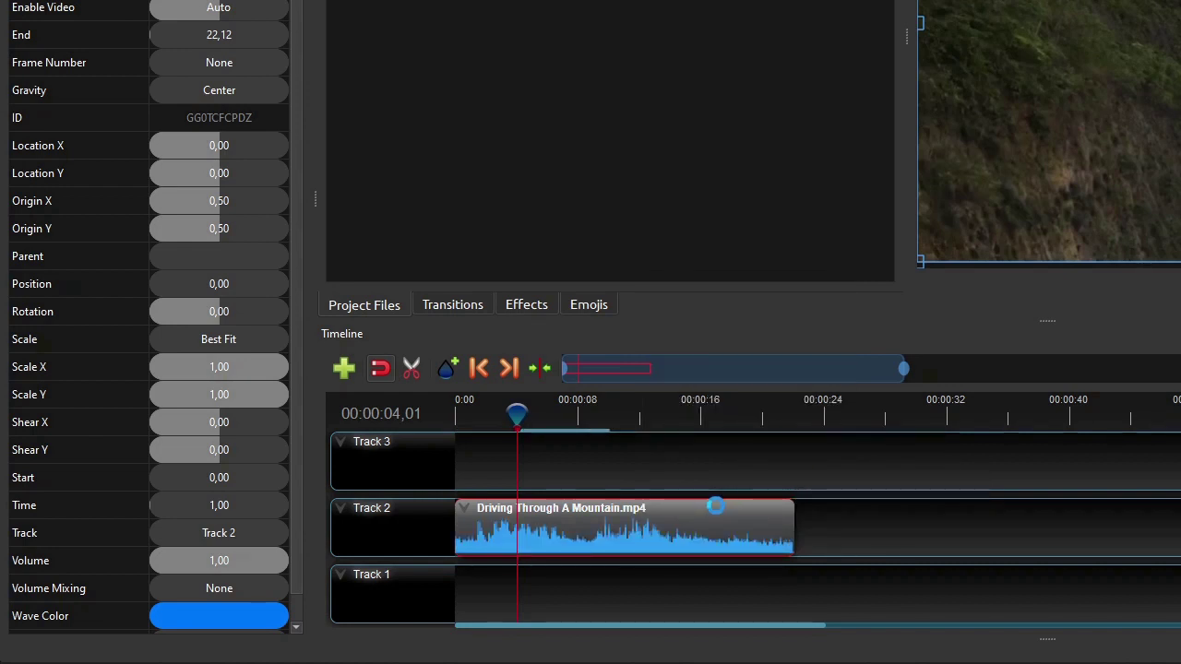
pyautogui.rightClick(712, 509)
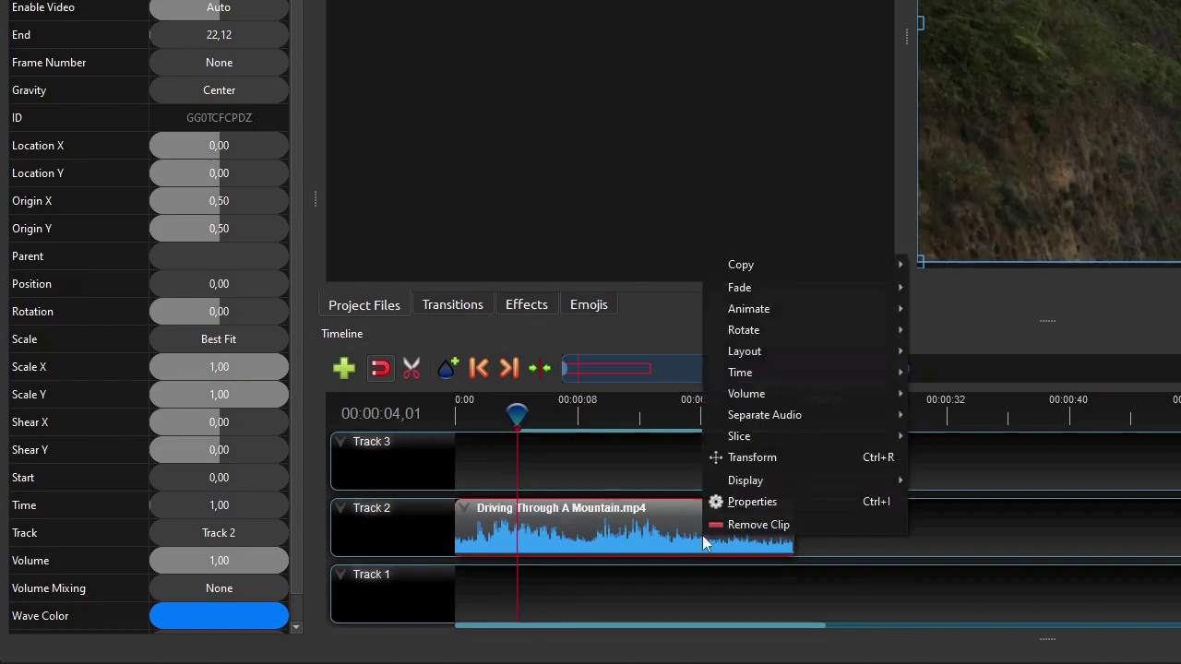
pyautogui.click(969, 483)
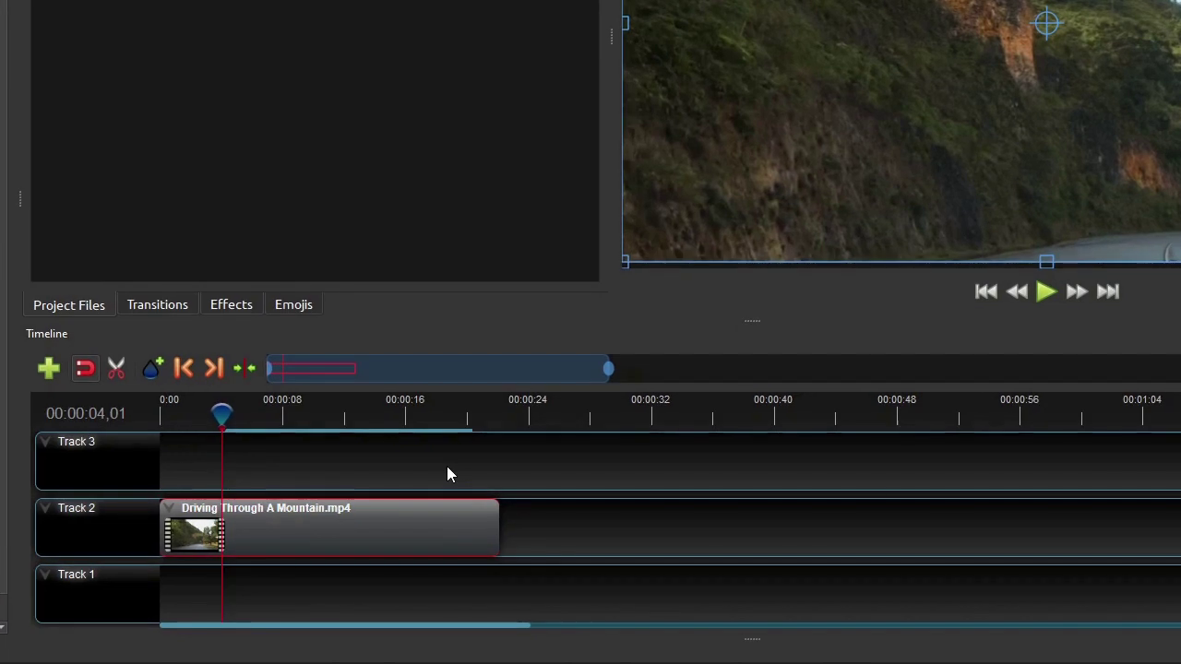
# Step: Position the playhead at 00:00:03,01 over the clip on Track 2
pyautogui.click(200, 422)
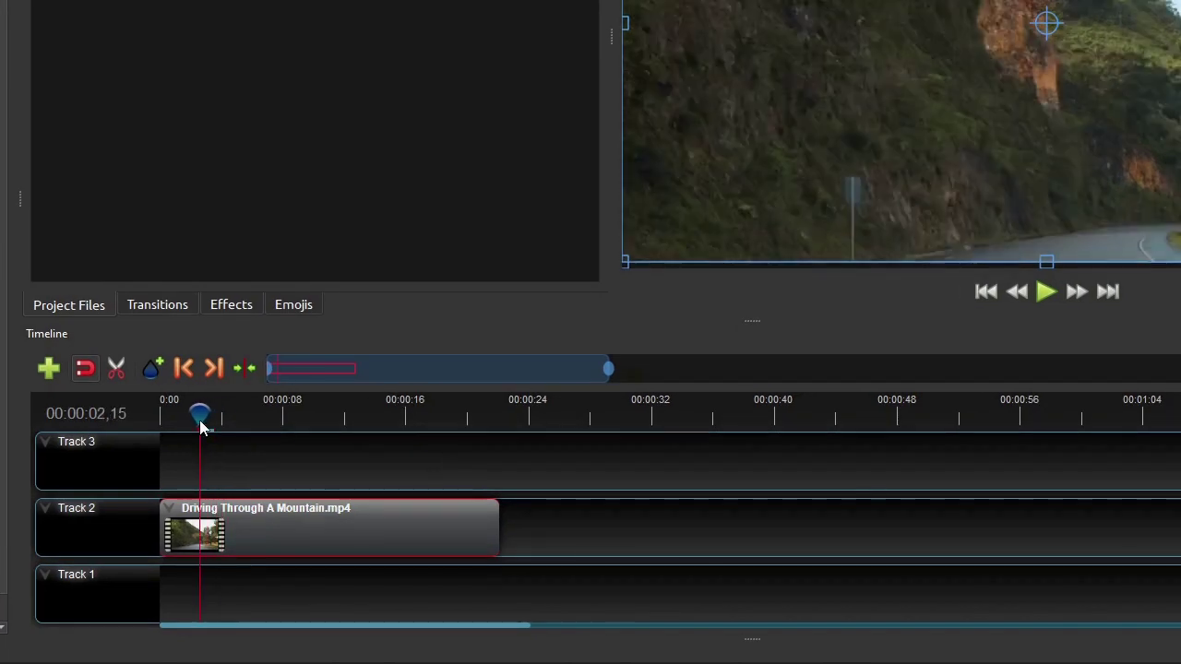
pyautogui.moveTo(199, 417); pyautogui.dragTo(206, 415)
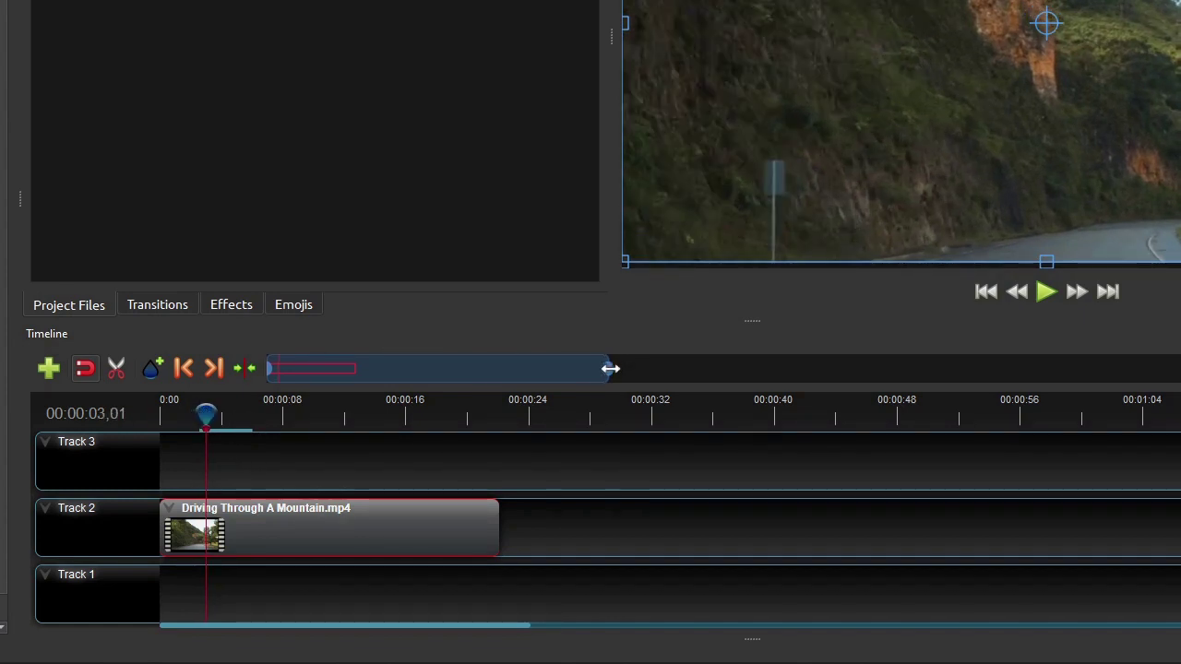
pyautogui.moveTo(611, 368); pyautogui.dragTo(397, 369)
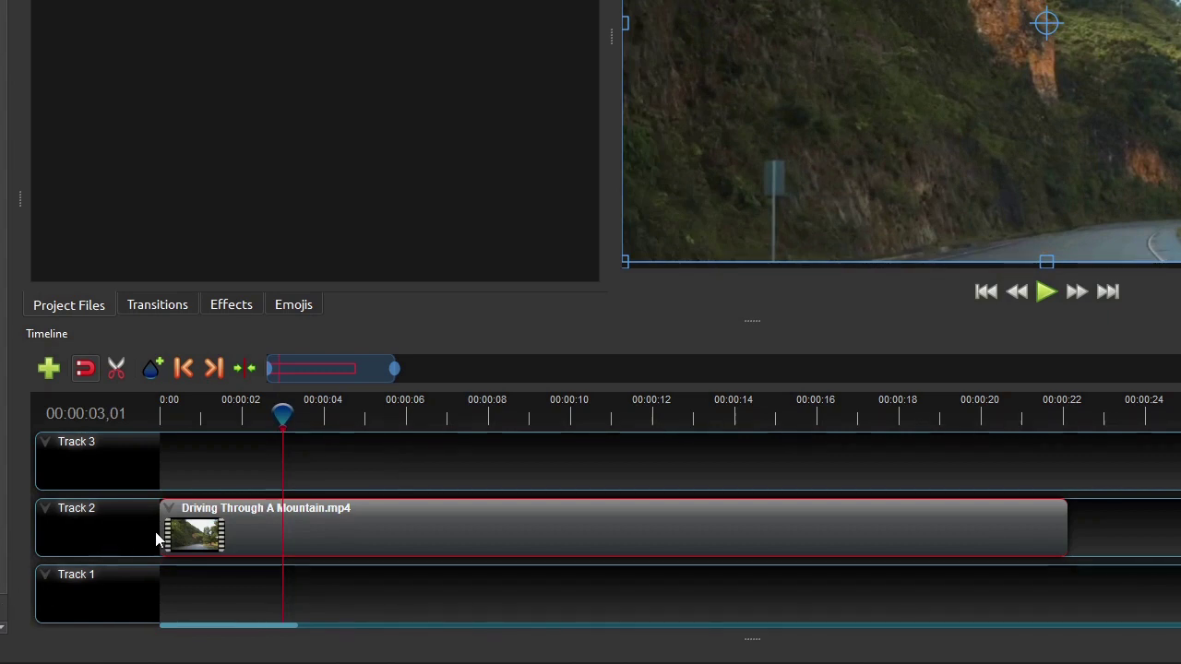
# Step: Trim the start of the Track 2 clip to the playhead by its edge and undo the trim
pyautogui.moveTo(161, 534); pyautogui.dragTo(280, 554)
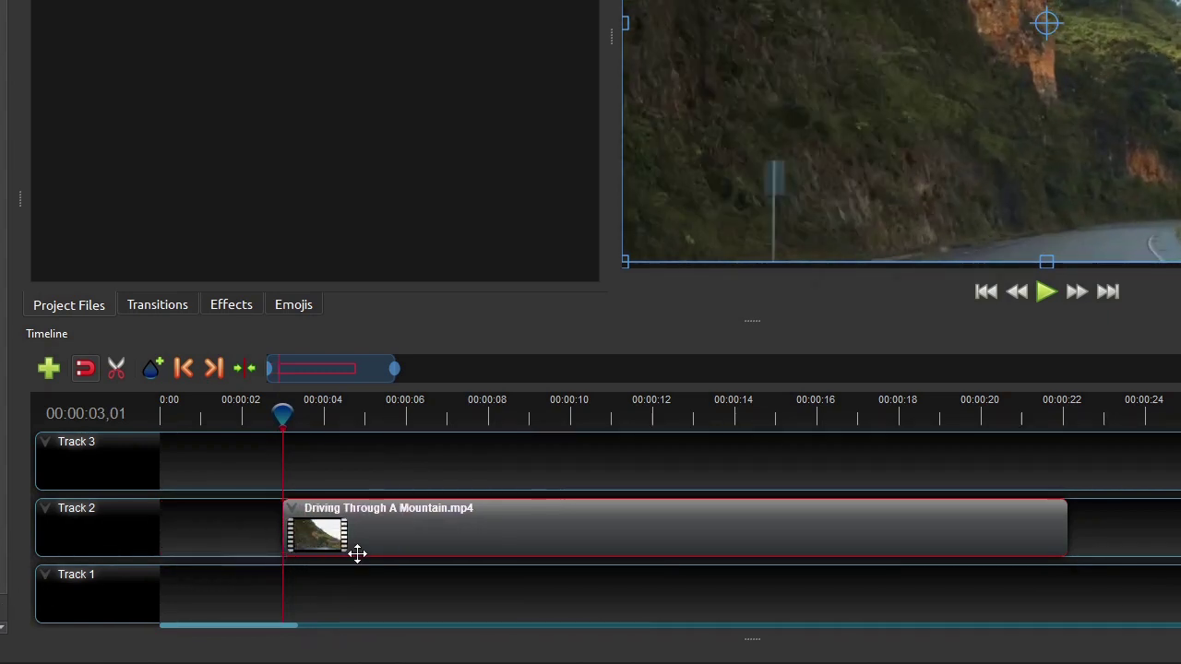
pyautogui.hotkey('ctrl', 'z')
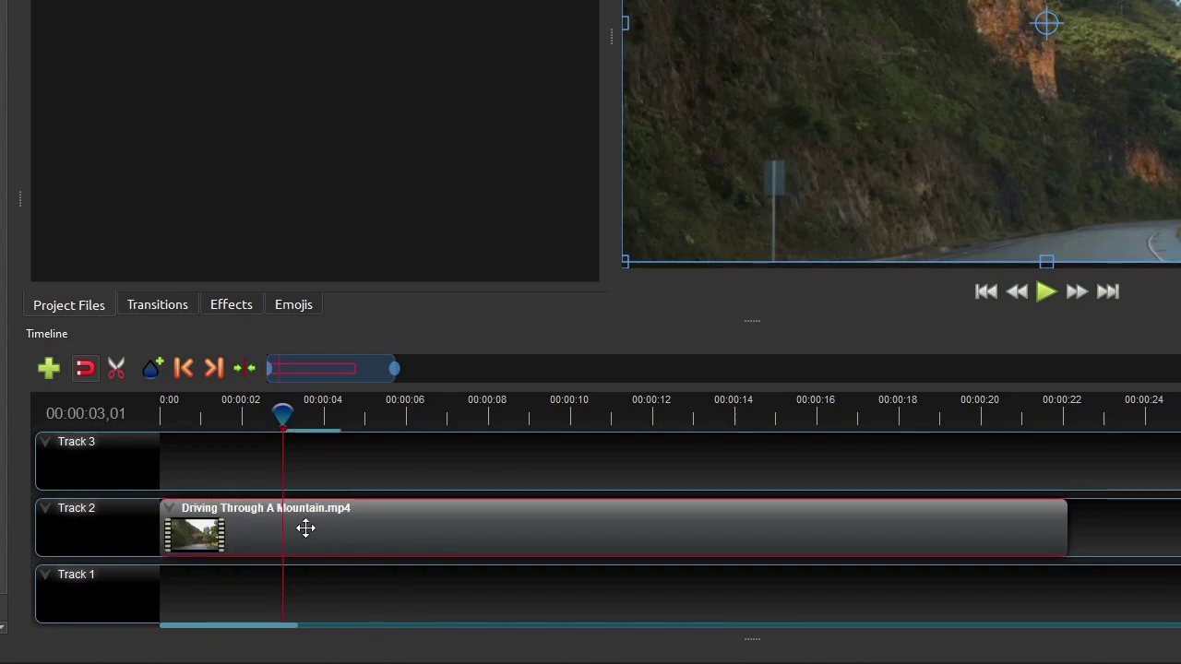
# Step: Slice the Track 2 clip at 00:00:03,01, keeping only the right side
pyautogui.rightClick(305, 527)
pyautogui.moveTo(389, 429)
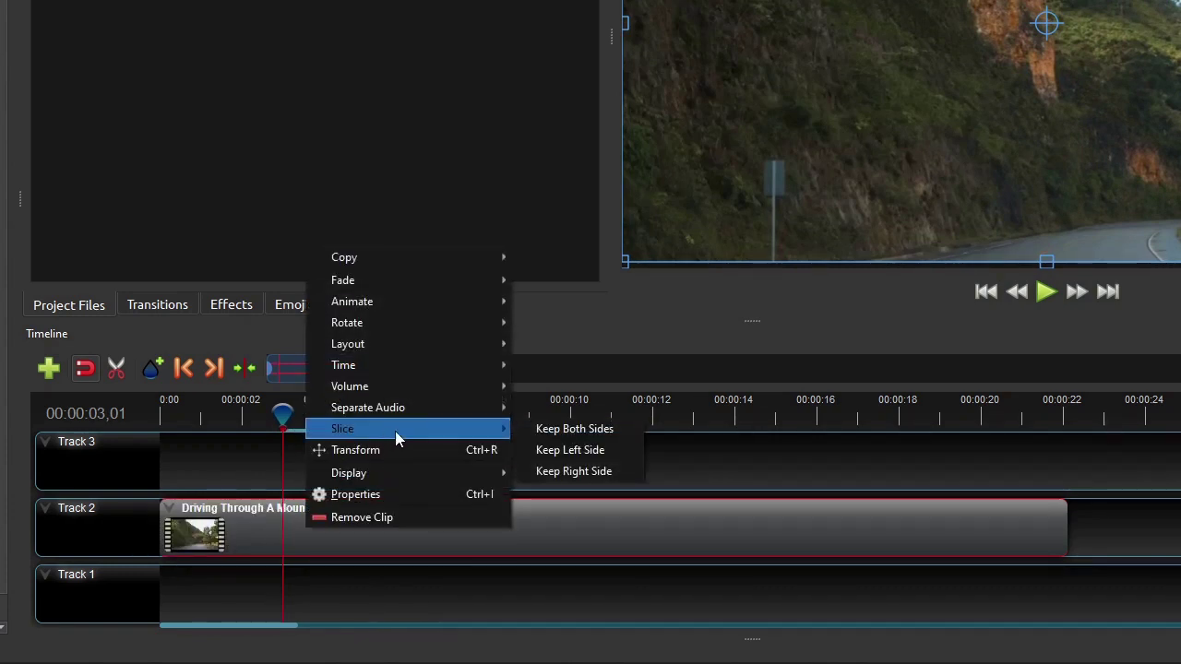
pyautogui.click(575, 471)
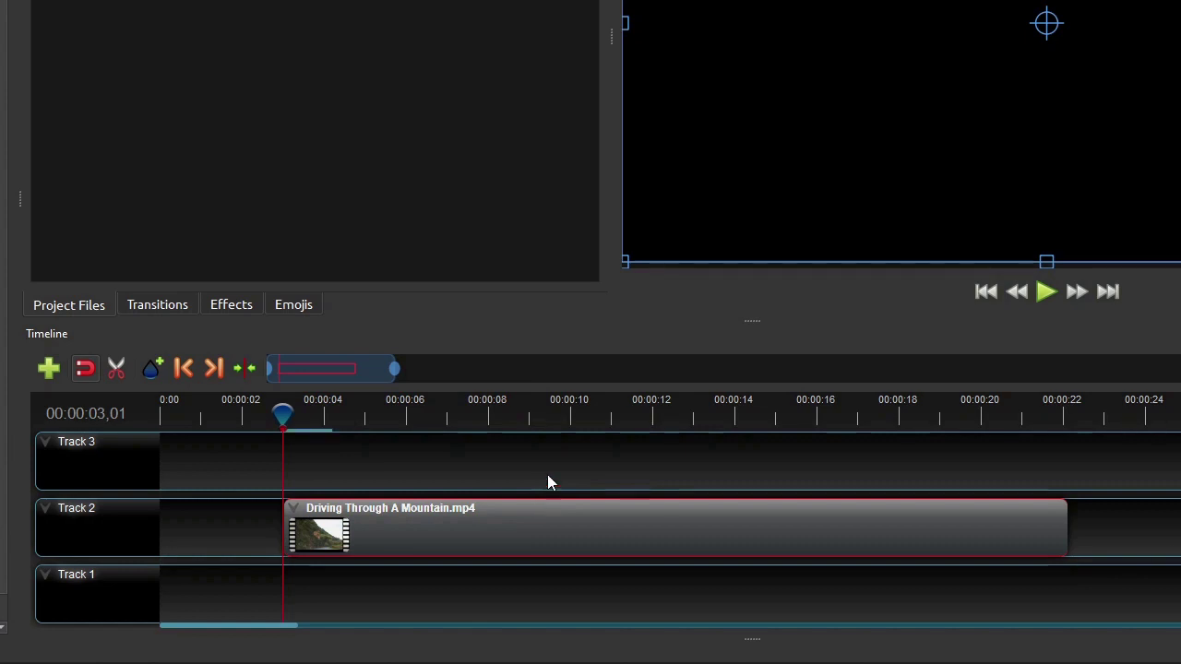
# Step: Trim the end of the Track 2 clip to the playhead at 00:00:20,06
pyautogui.click(988, 416)
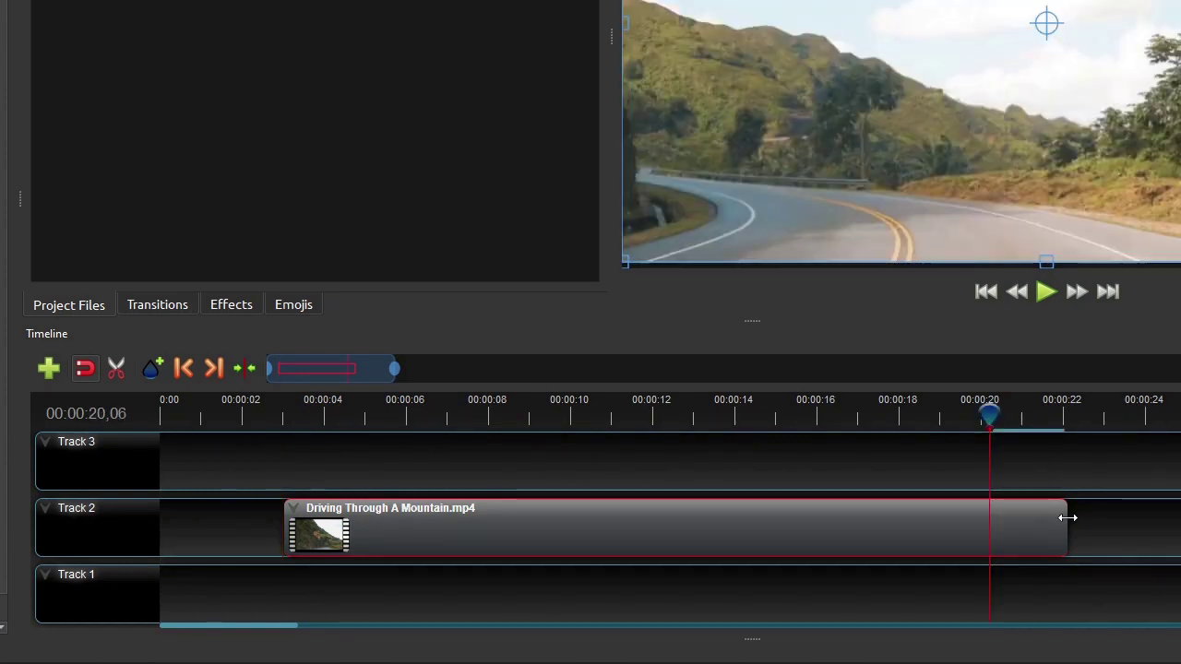
pyautogui.moveTo(1068, 517); pyautogui.dragTo(994, 528)
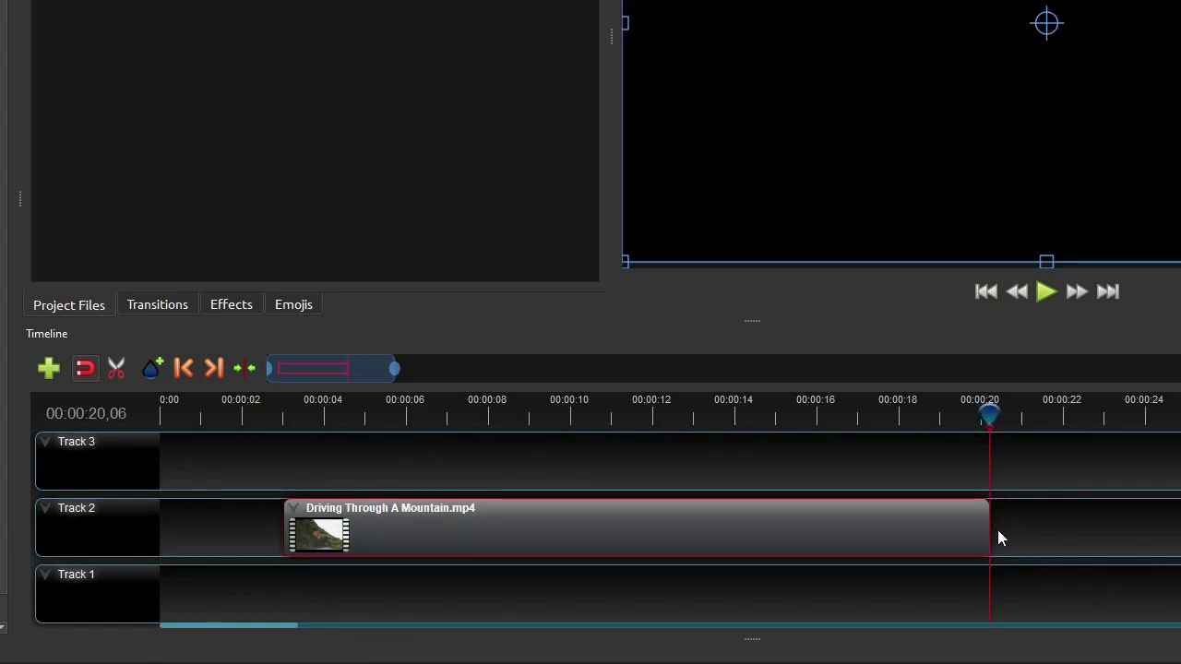
# Step: Split the Track 2 clip at about 18 seconds with the Razor tool and remove the short piece after the cut
pyautogui.click(928, 420)
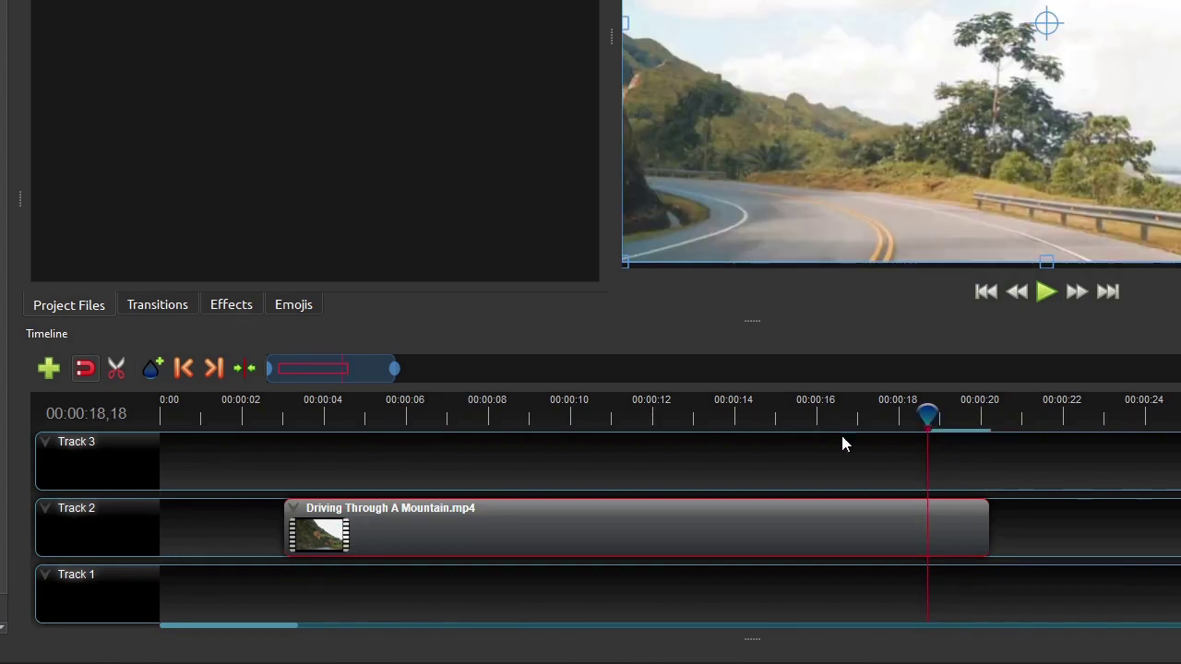
pyautogui.click(118, 367)
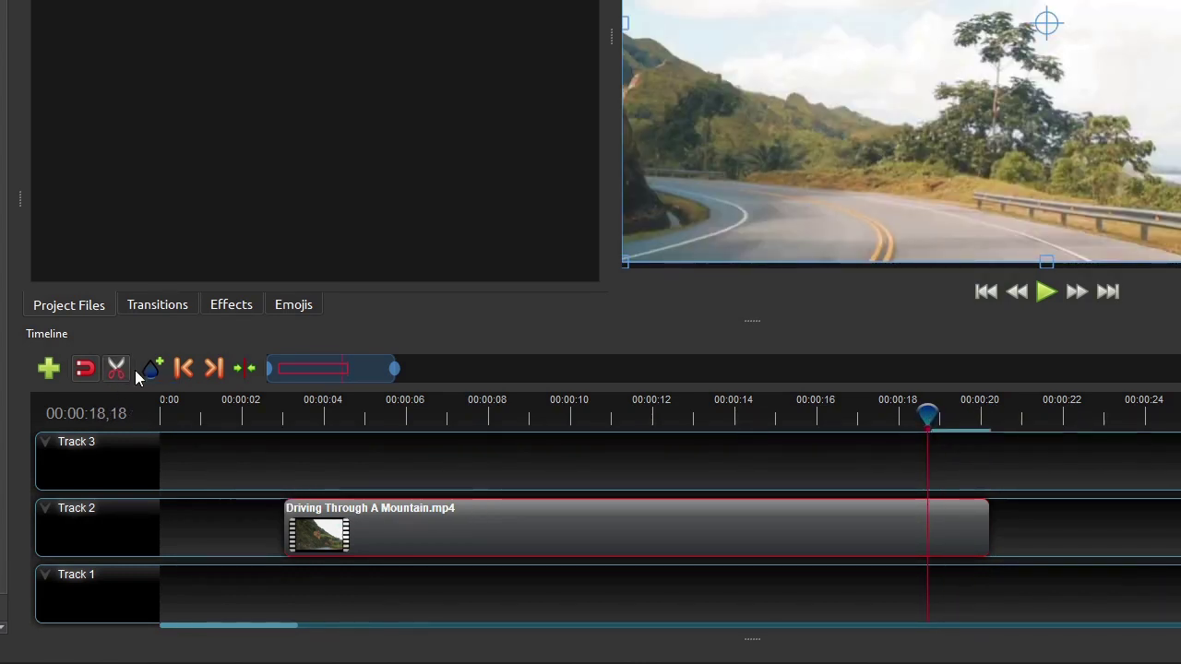
pyautogui.click(893, 513)
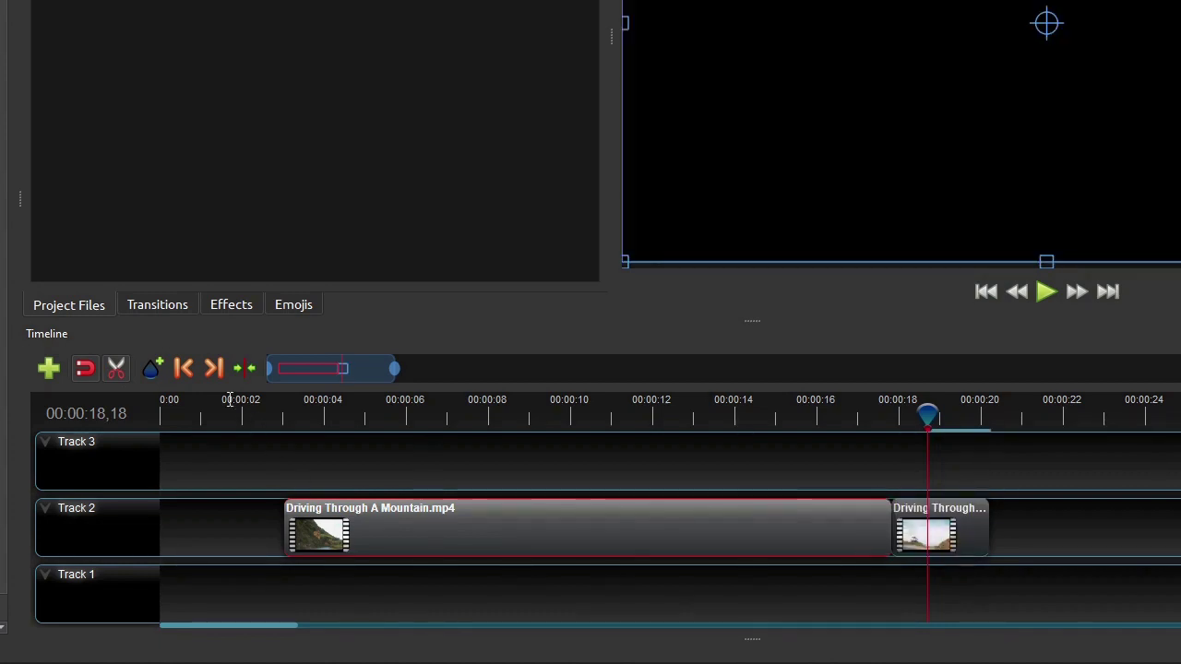
pyautogui.click(117, 367)
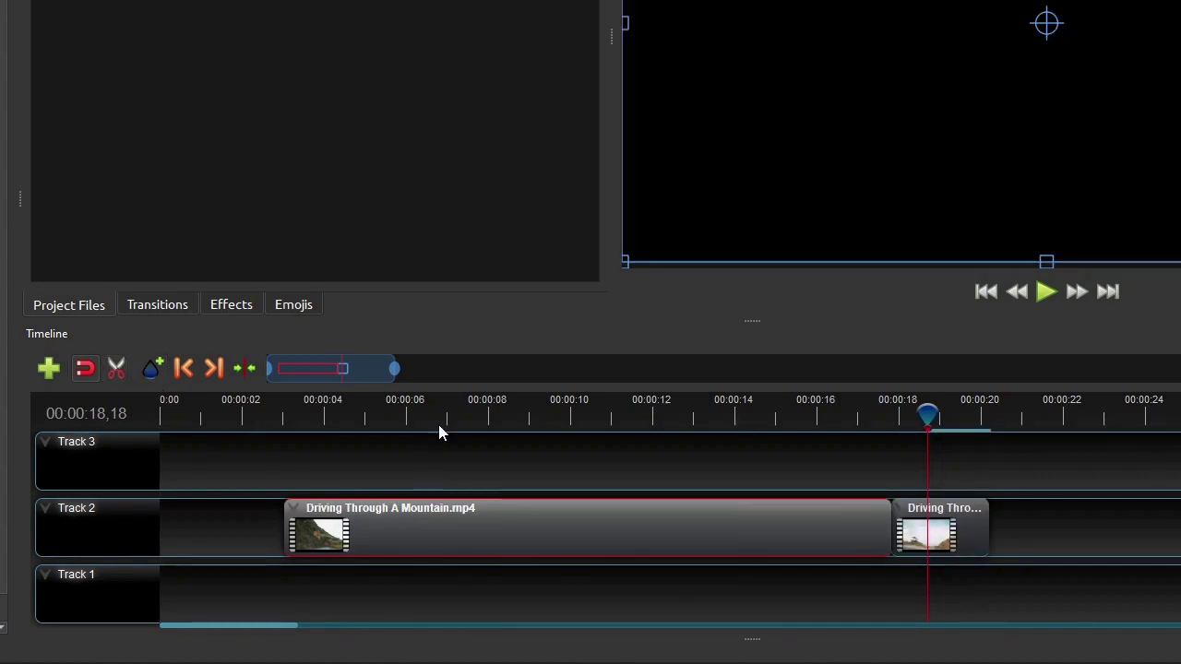
pyautogui.rightClick(944, 539)
pyautogui.click(989, 522)
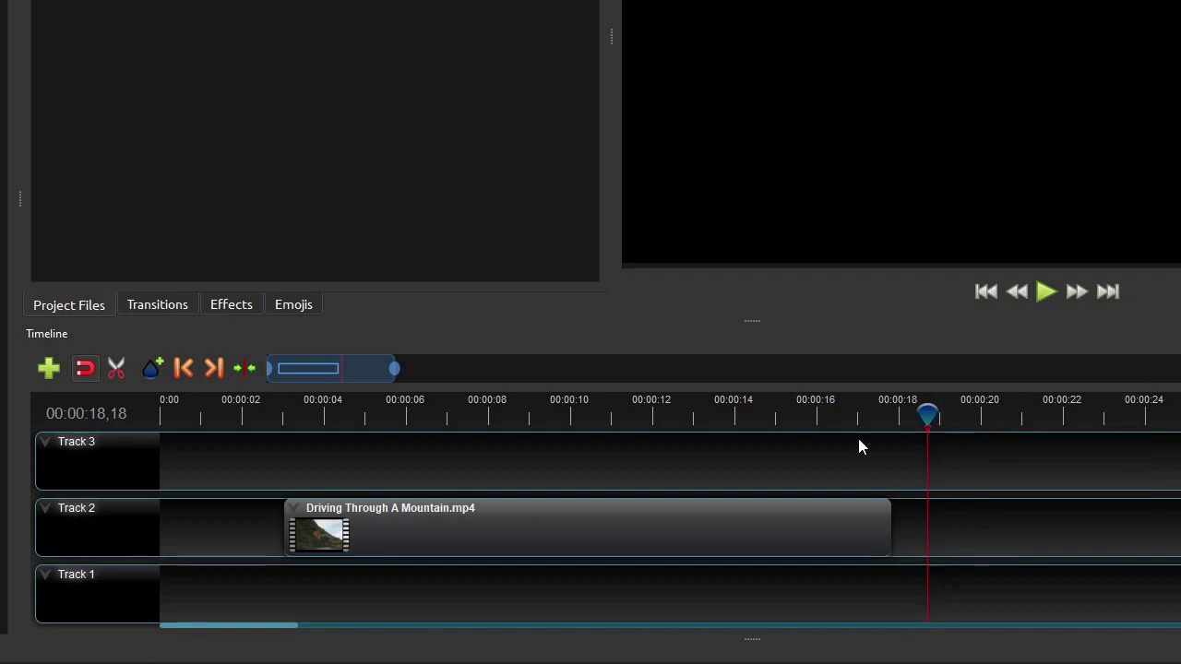
# Step: Slice the Track 2 clip at 00:00:11,01, keeping only the left side
pyautogui.click(831, 415)
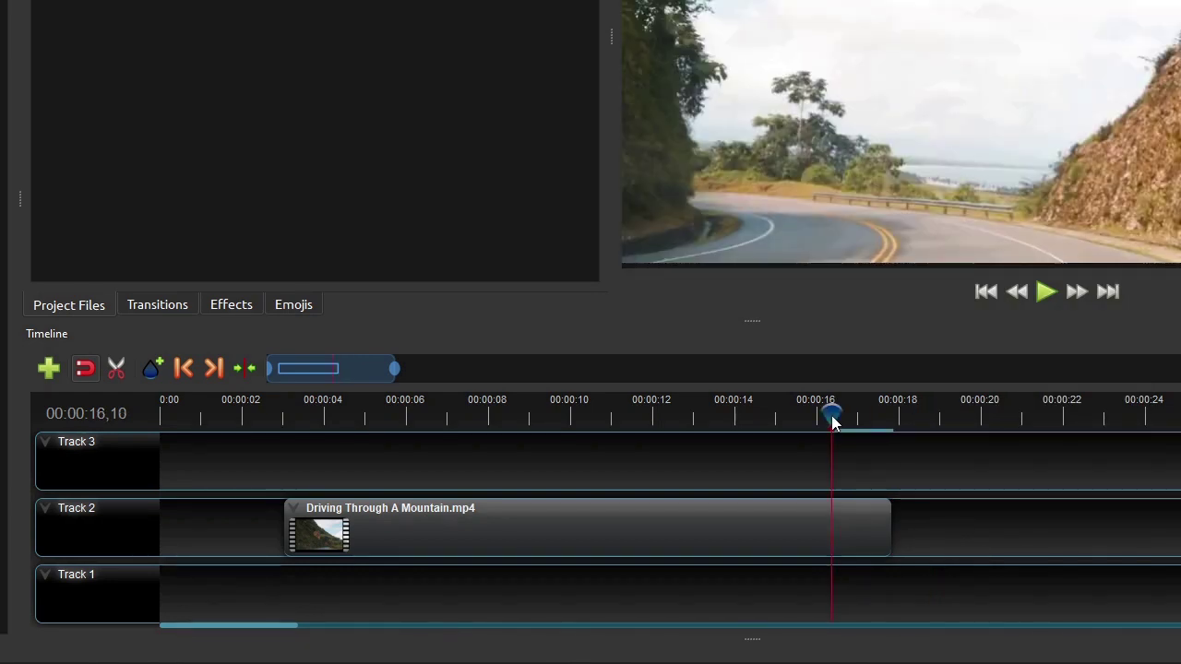
pyautogui.click(614, 423)
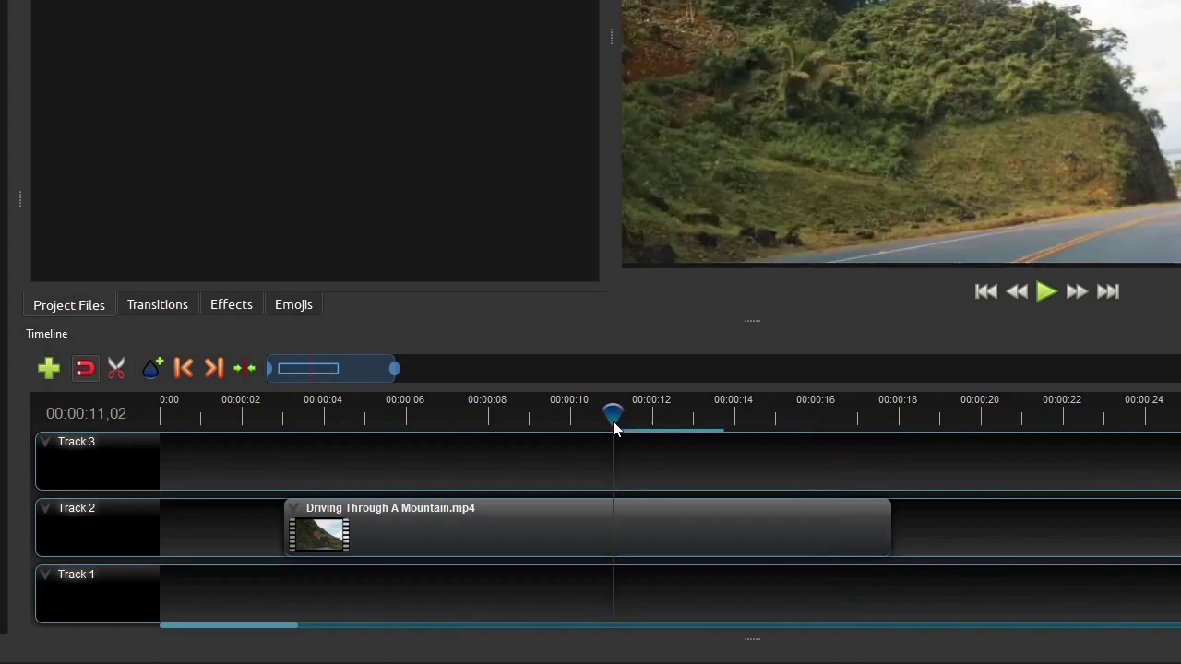
pyautogui.click(610, 422)
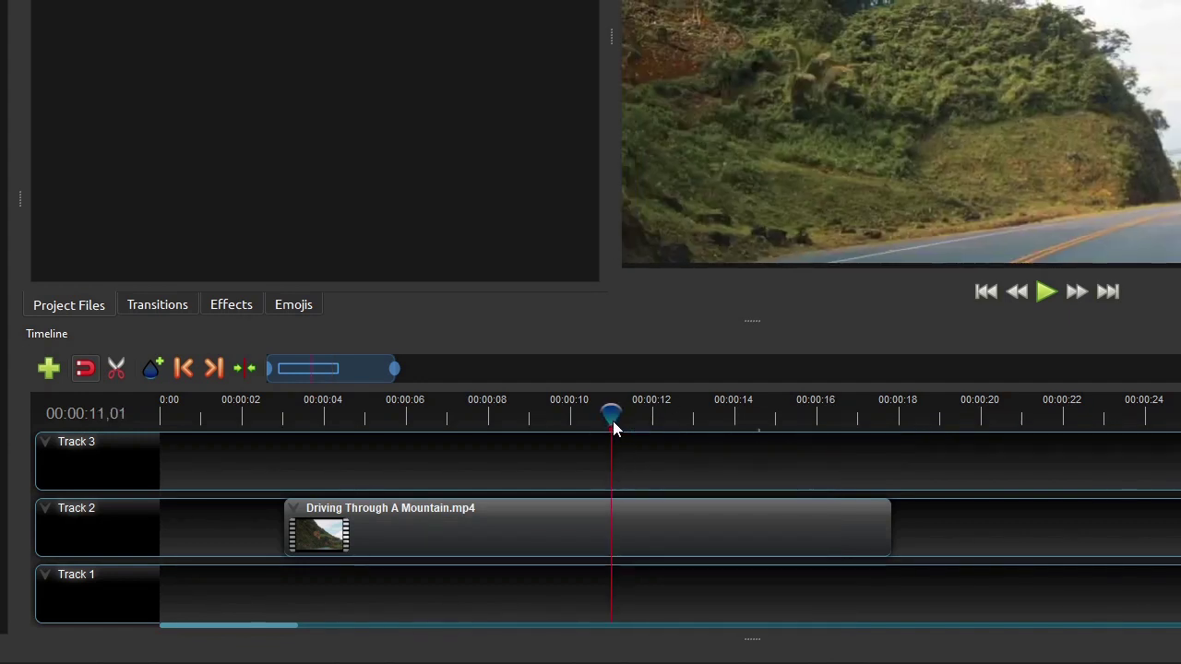
pyautogui.click(628, 528)
pyautogui.rightClick(630, 529)
pyautogui.moveTo(692, 431)
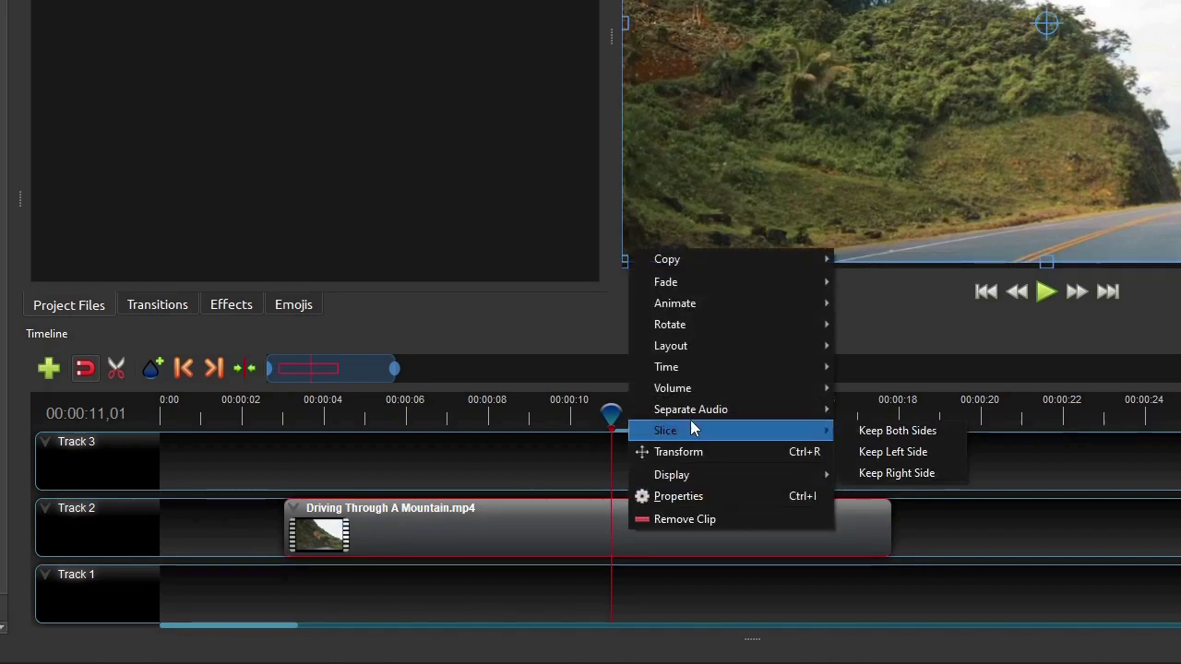
pyautogui.click(878, 450)
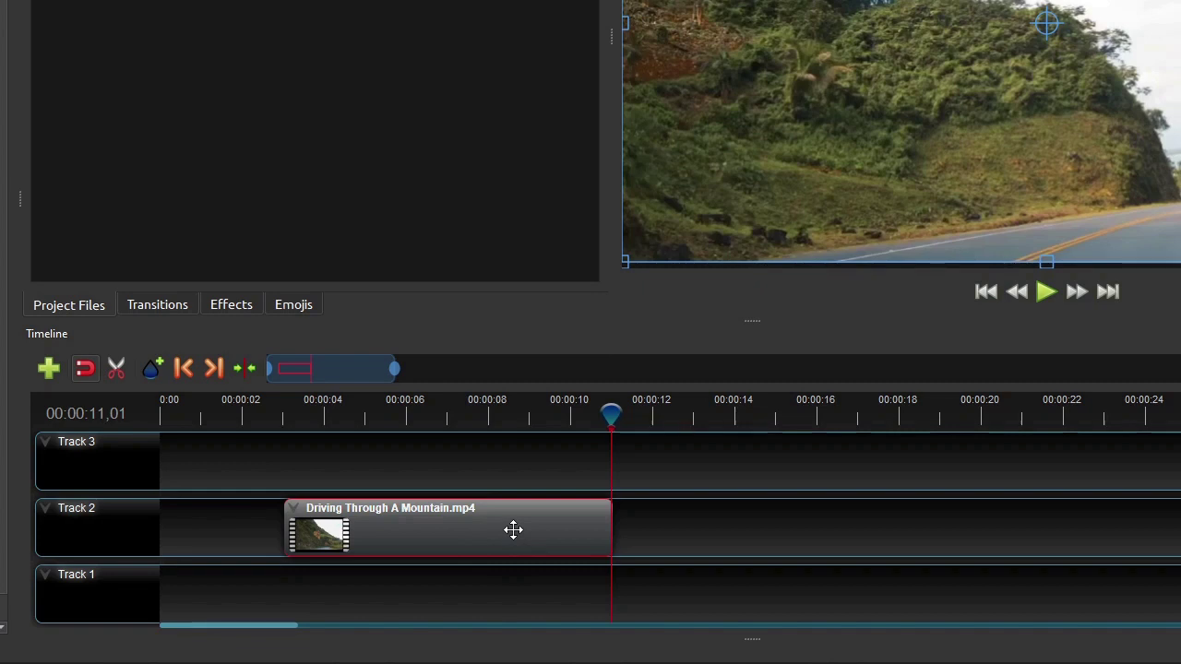
# Step: Move the trimmed driving clip to the very start of Track 2 and return the playhead to the beginning of the timeline
pyautogui.moveTo(514, 529); pyautogui.dragTo(395, 526)
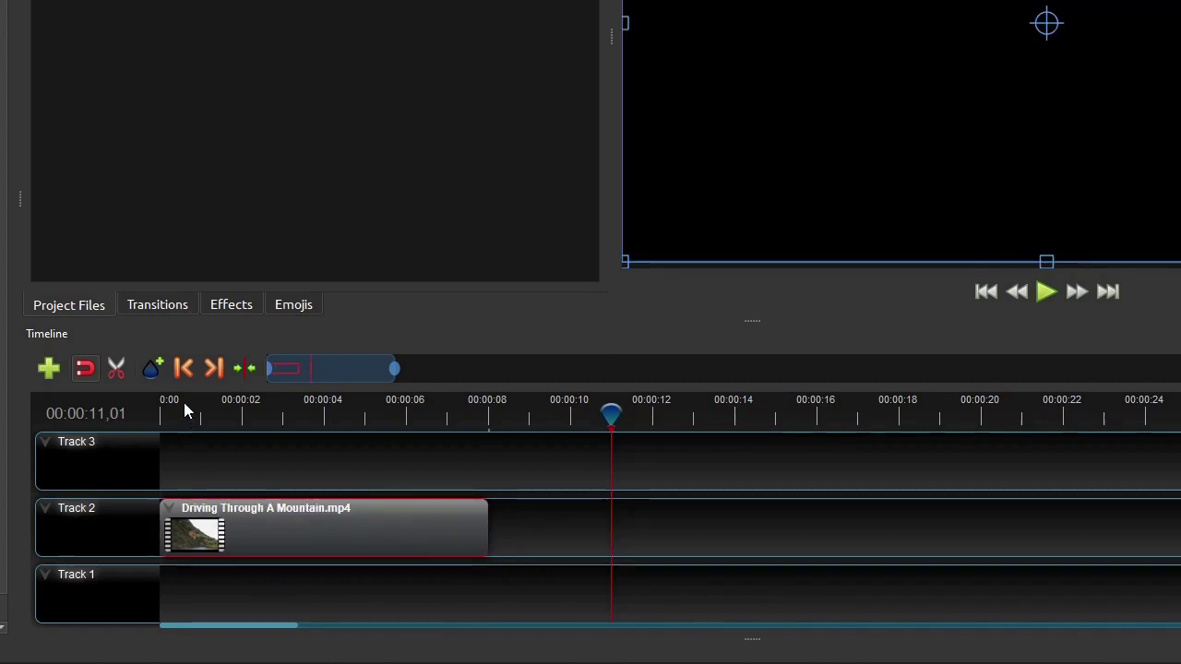
pyautogui.click(177, 411)
pyautogui.click(196, 376)
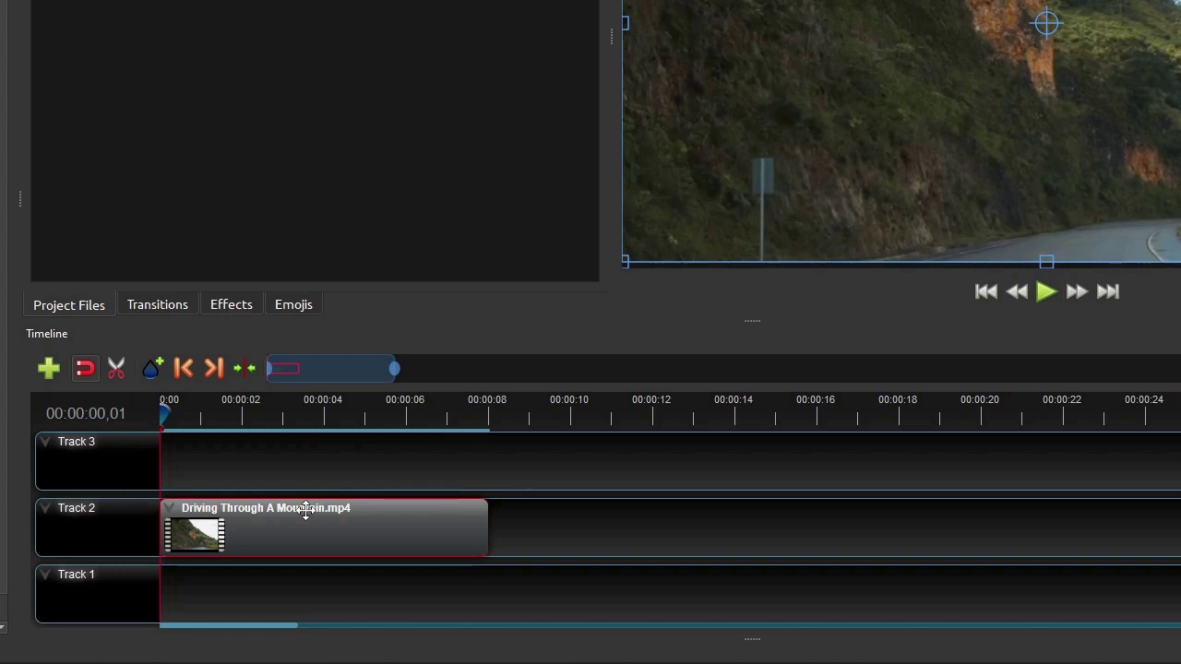
# Step: Apply Fade In (Fast) to the start of the Track 2 driving clip and play back the first second or so
pyautogui.rightClick(264, 534)
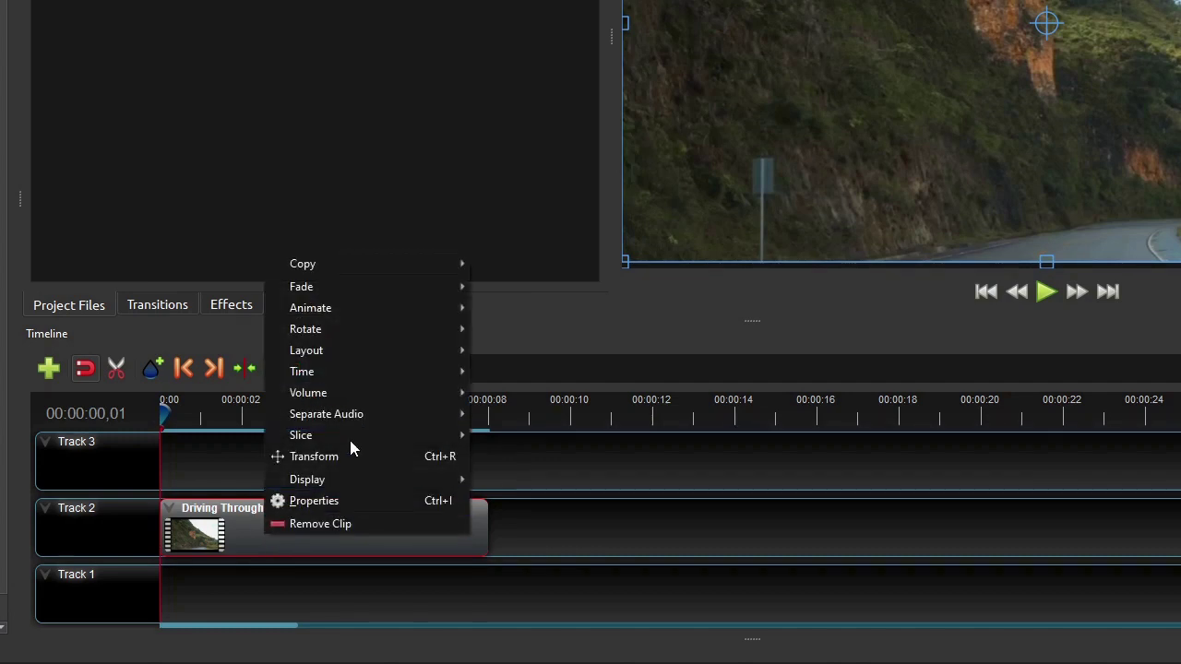
pyautogui.moveTo(347, 290)
pyautogui.moveTo(544, 310)
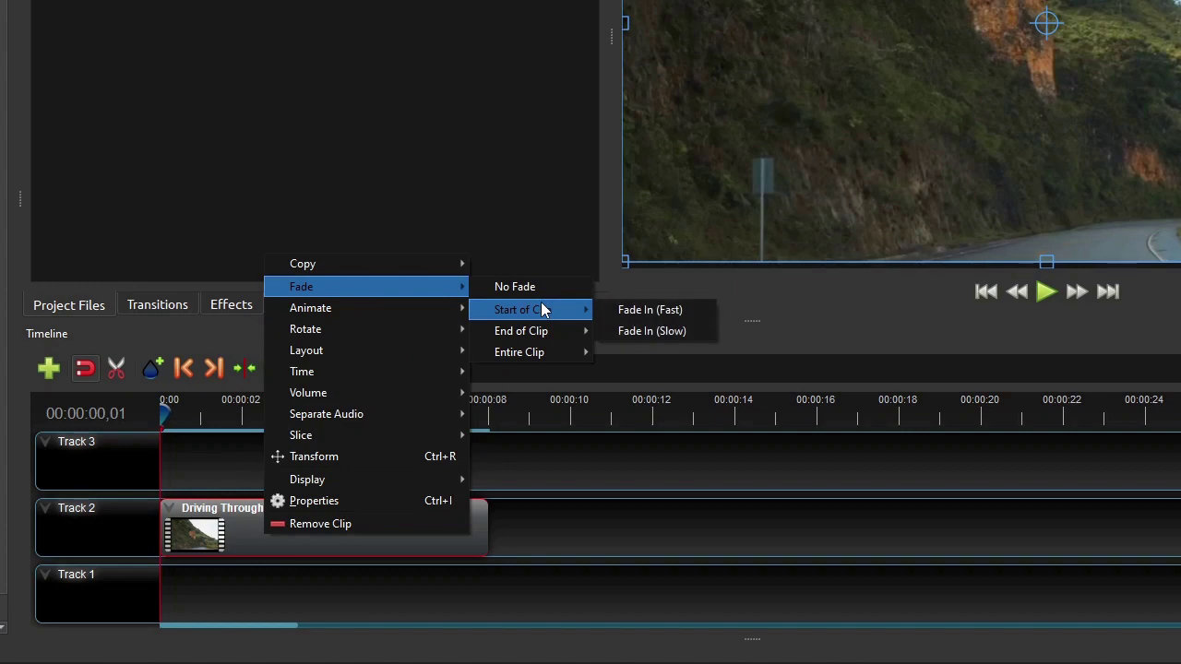
pyautogui.click(630, 310)
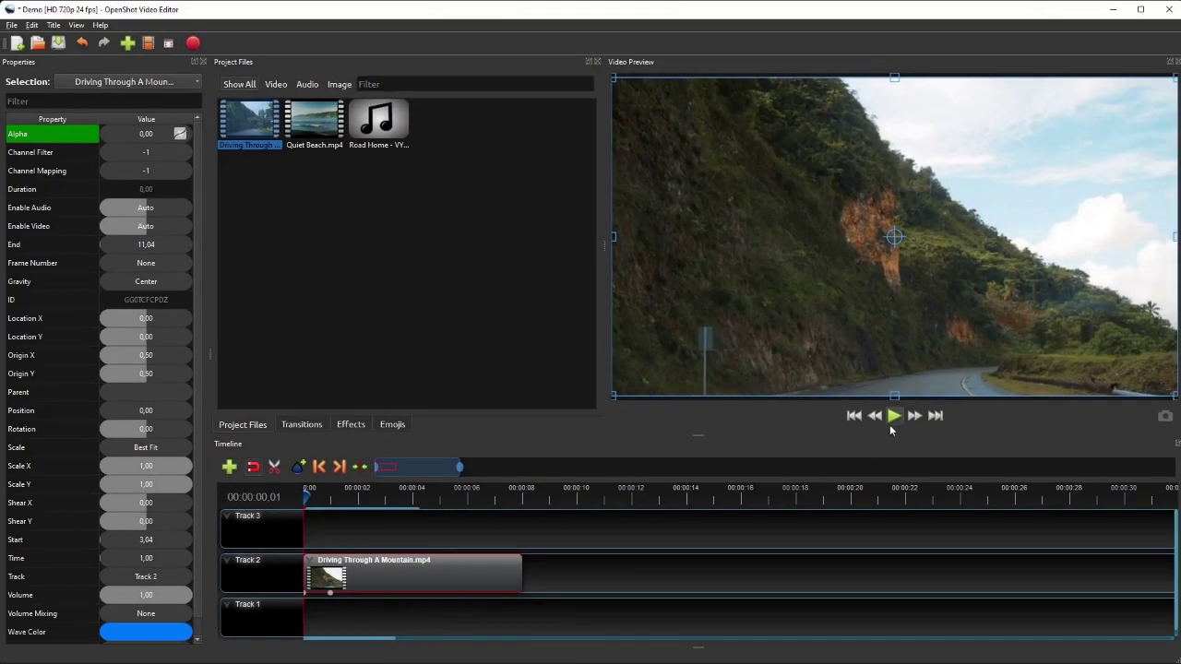
pyautogui.click(894, 416)
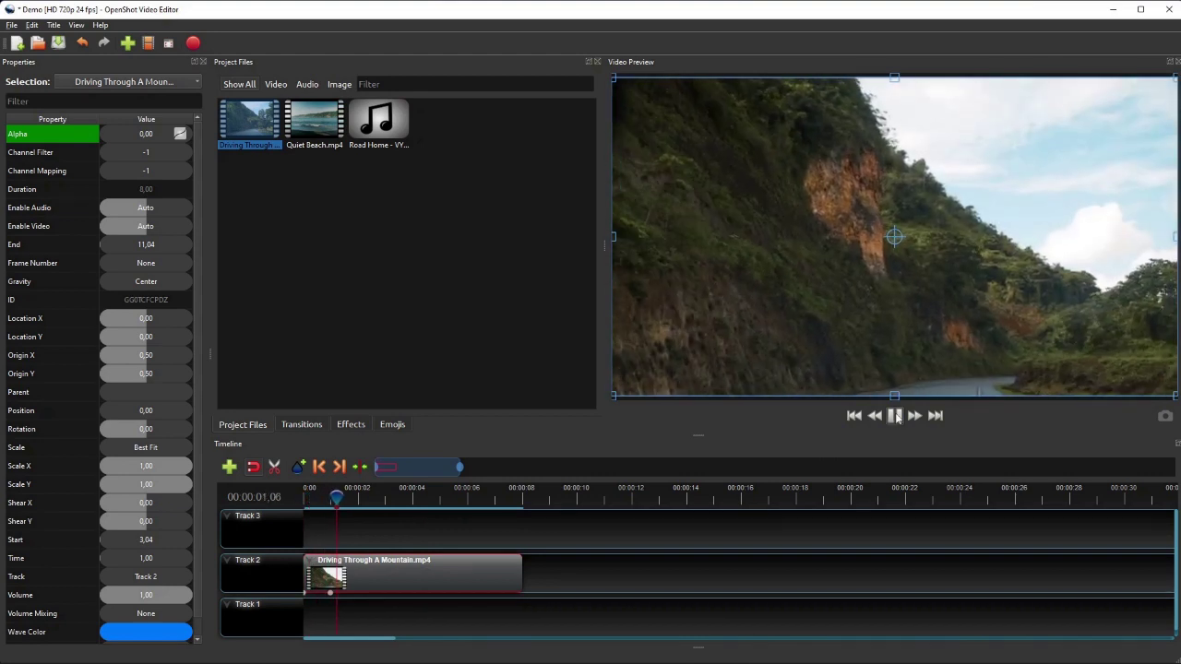
pyautogui.press('space')
pyautogui.moveTo(338, 498)
pyautogui.mouseDown()
pyautogui.moveTo(309, 498)
pyautogui.moveTo(341, 499)
pyautogui.mouseUp()
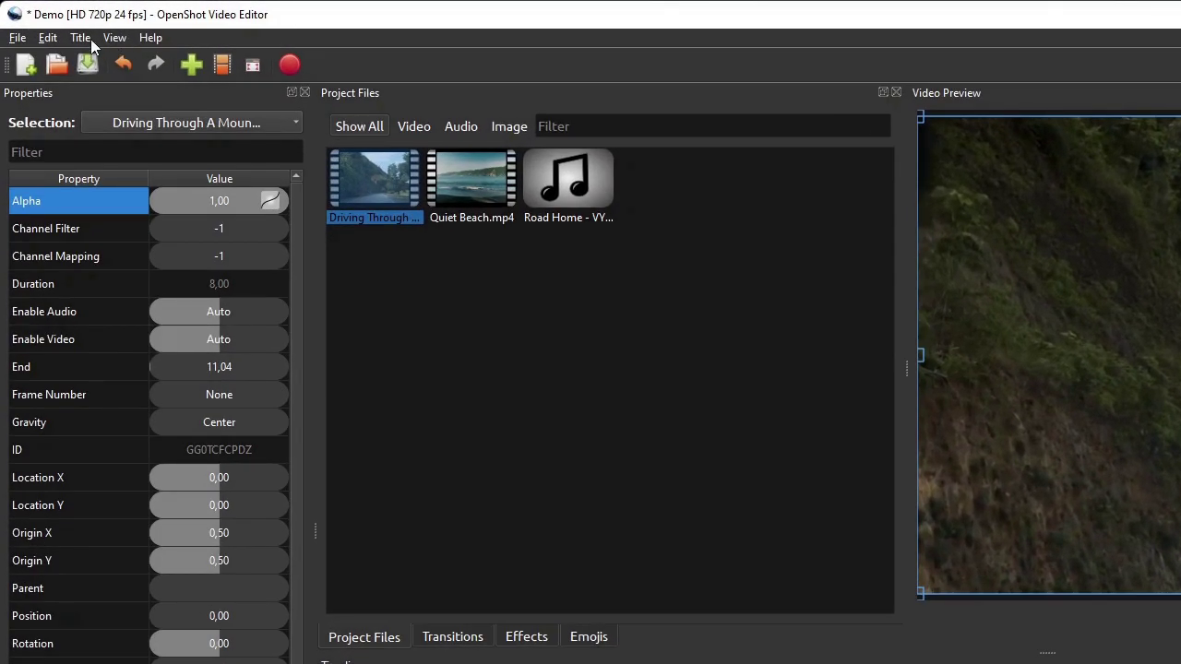
# Step: Start a new title based on the Gold 1 template
pyautogui.click(81, 37)
pyautogui.click(89, 60)
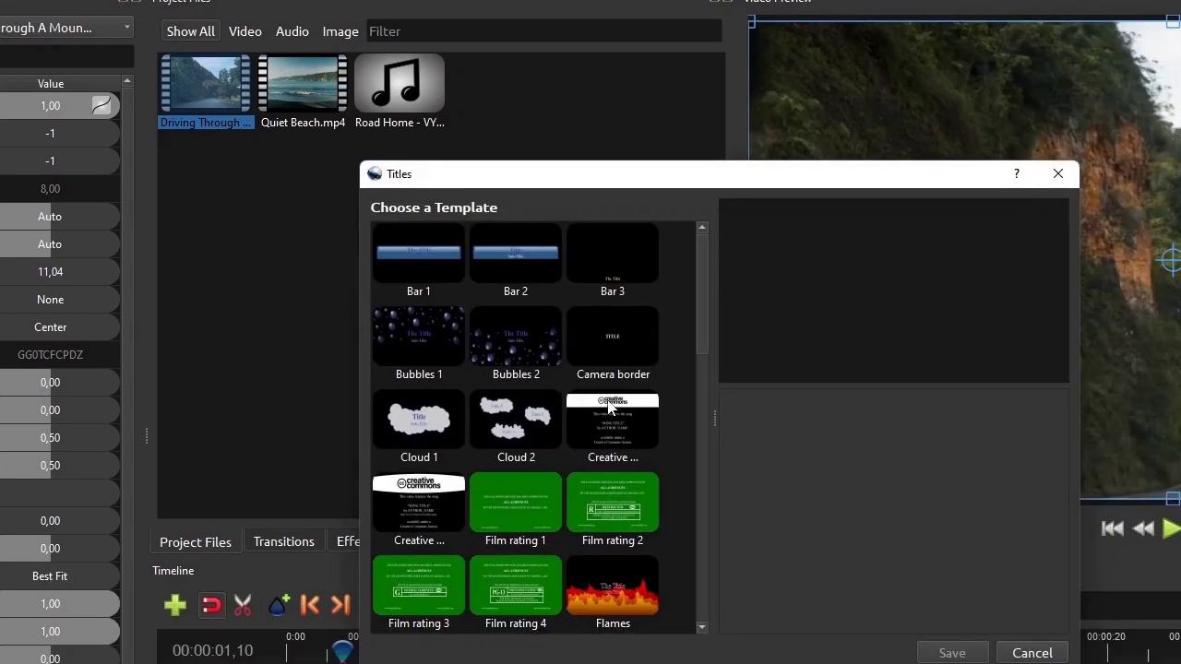
pyautogui.scroll(-5, 481, 328)
pyautogui.scroll(4, 481, 334)
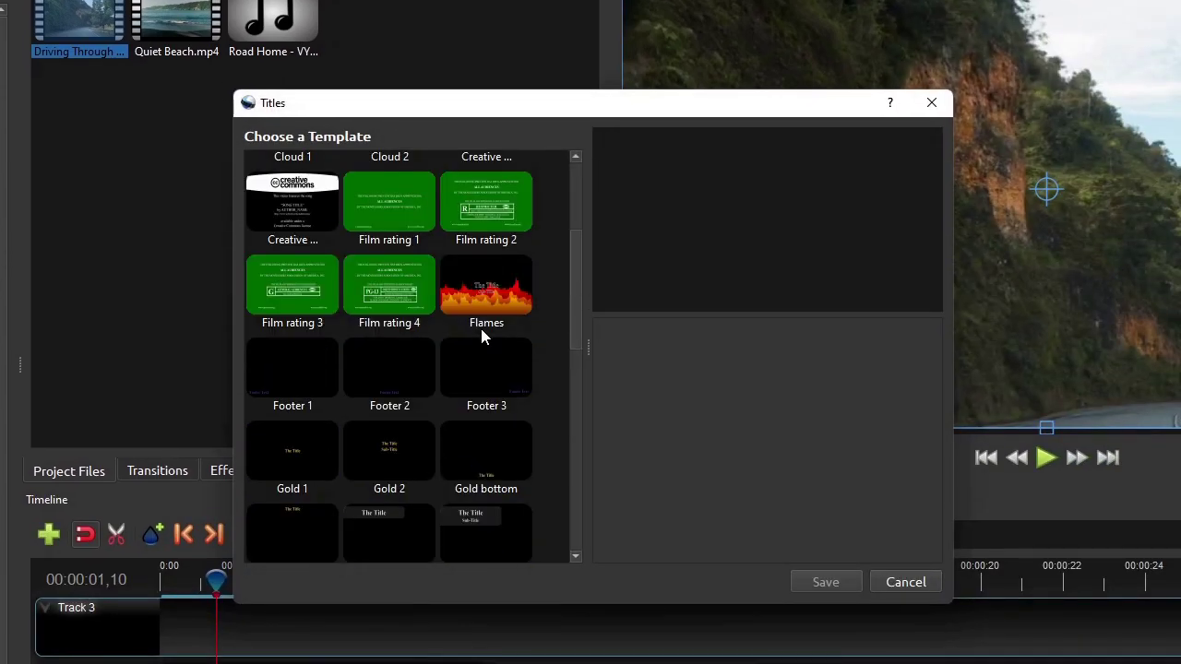
pyautogui.click(290, 451)
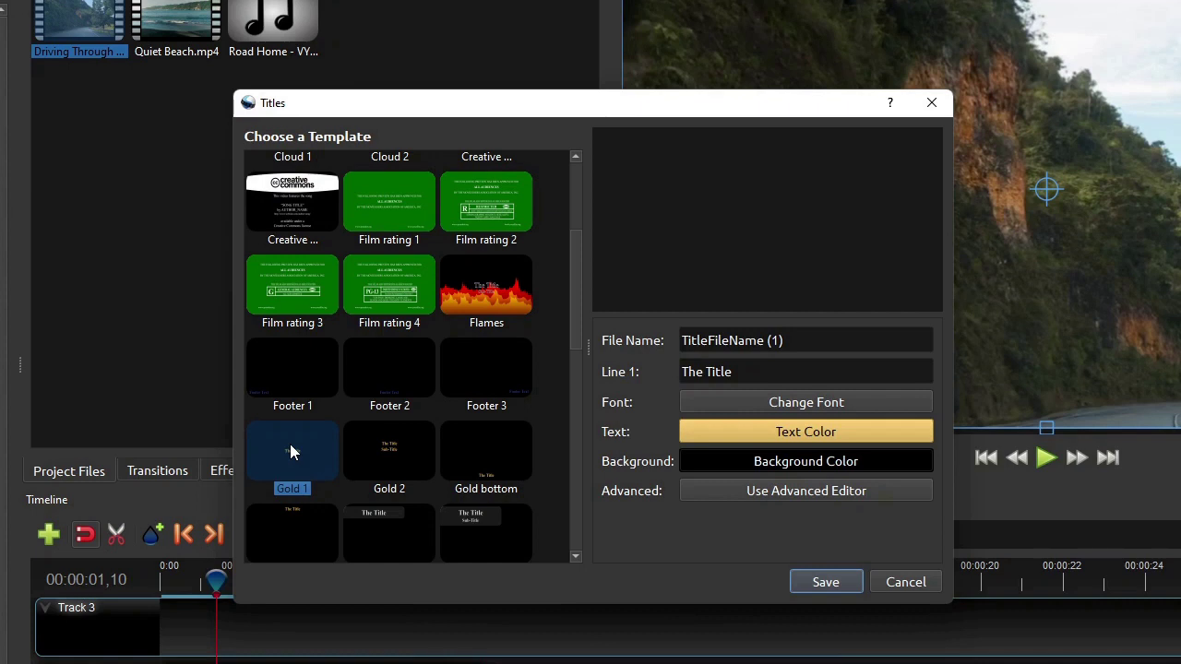
# Step: Name the title file Title and set its first line of text to The Journey
pyautogui.moveTo(783, 341); pyautogui.dragTo(622, 345)
pyautogui.write('Title')
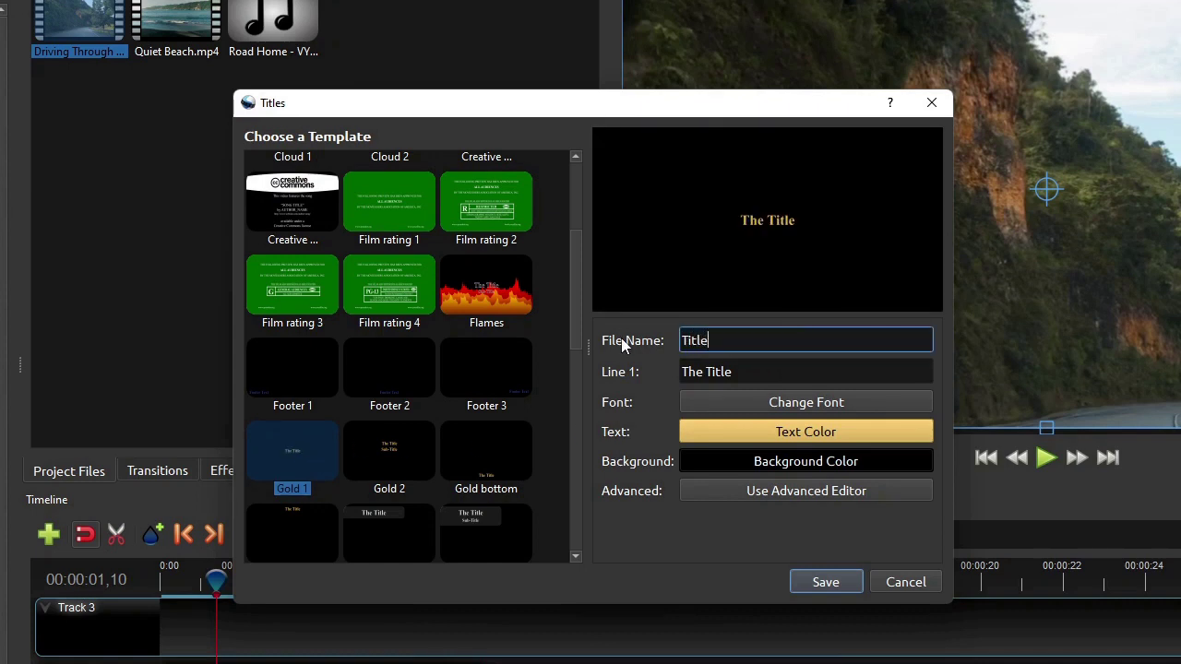
pyautogui.press('Tab')
pyautogui.write('T')
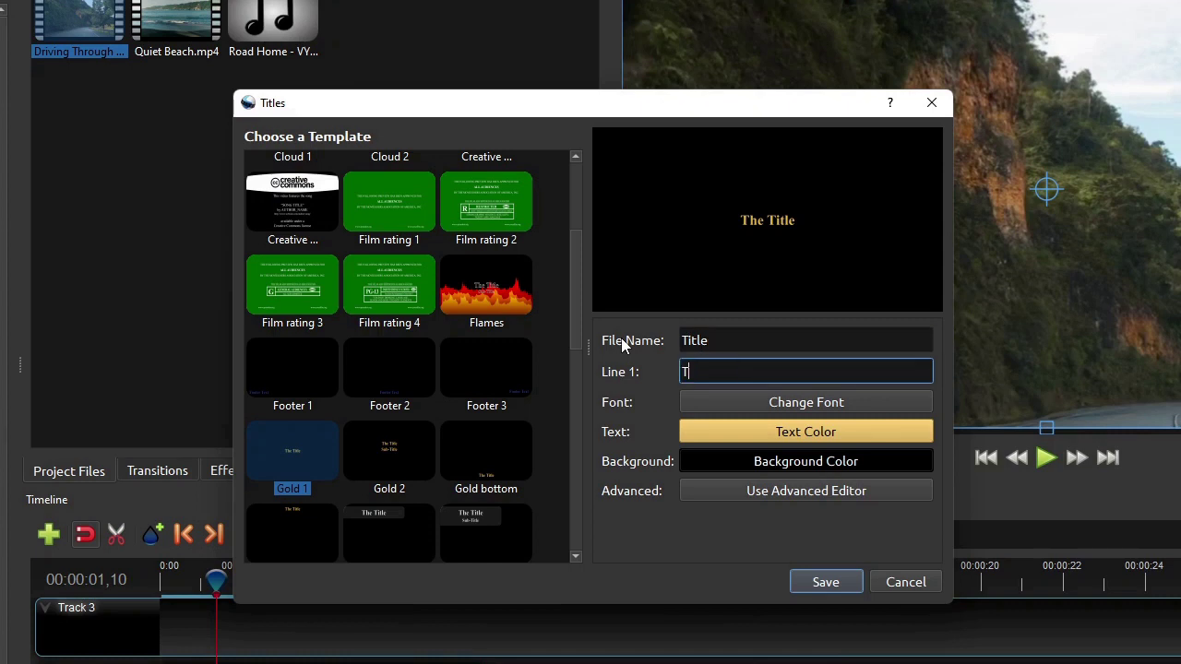
pyautogui.write('he Journey')
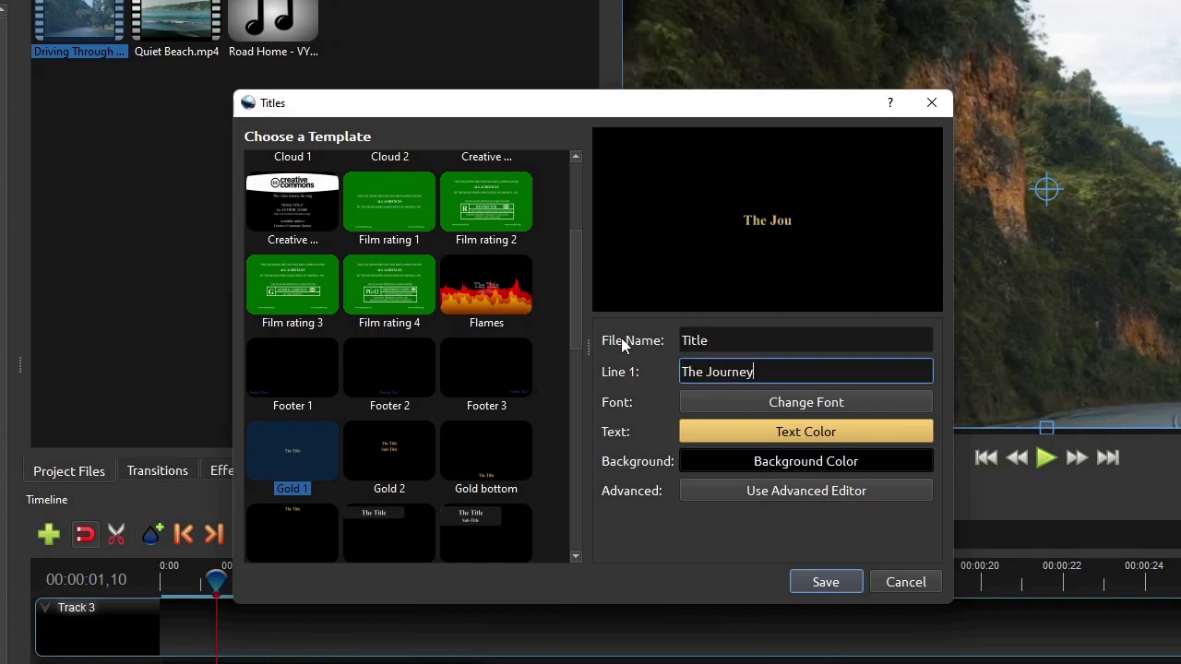
# Step: Change the title's font to Agency FB Bold at size 128
pyautogui.click(858, 402)
pyautogui.moveTo(587, 293); pyautogui.dragTo(484, 230)
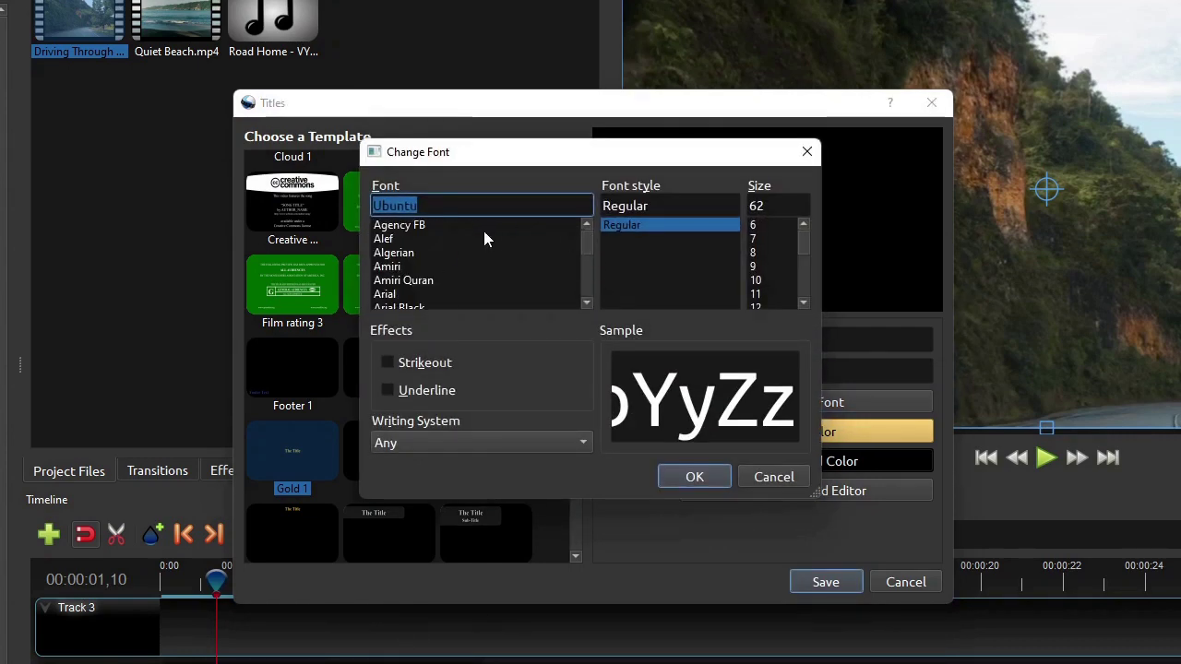
pyautogui.click(483, 227)
pyautogui.click(680, 240)
pyautogui.write('128')
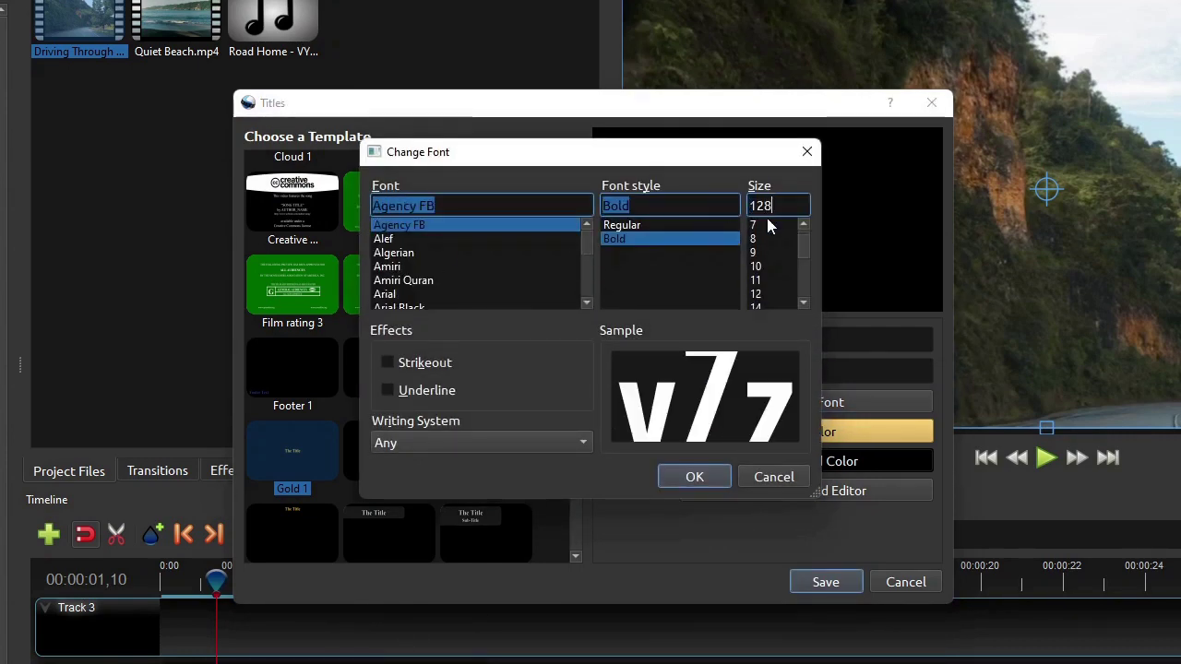
pyautogui.click(718, 481)
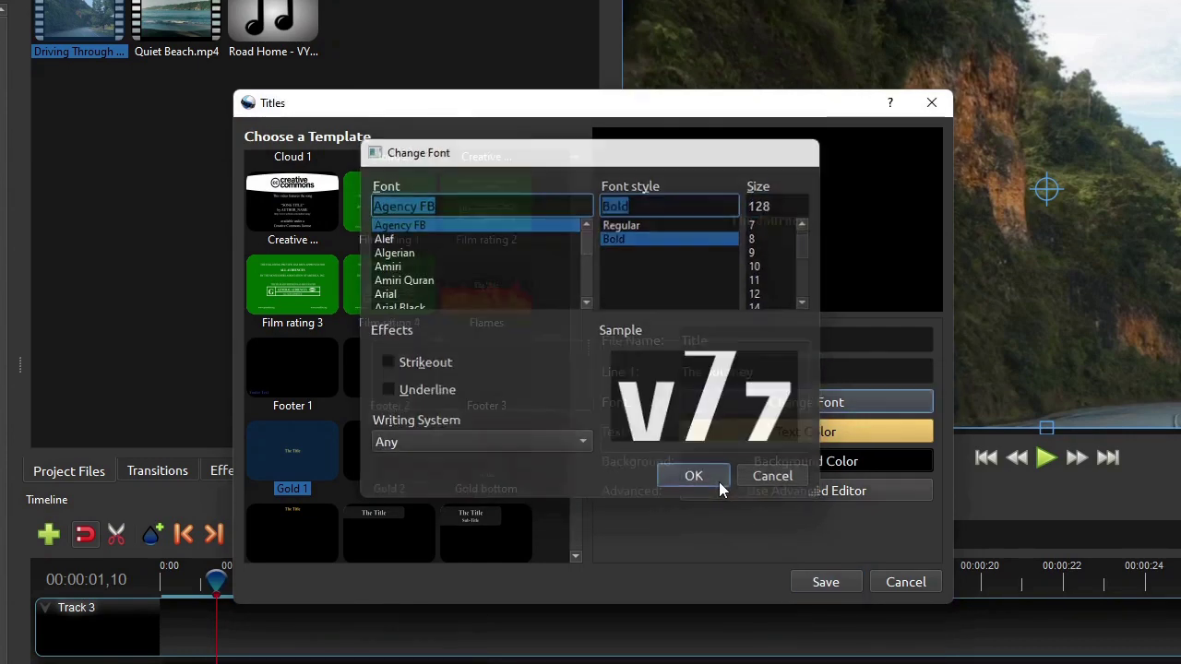
# Step: Check the title's background color options without changing them and save the title to the project
pyautogui.click(874, 462)
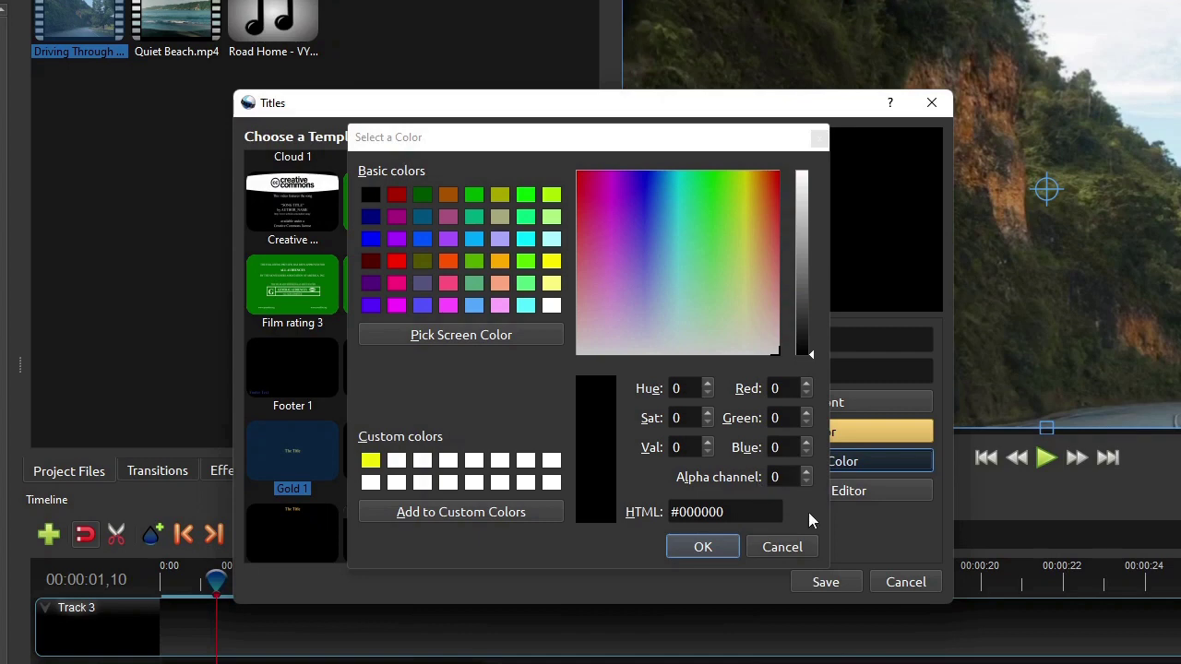
pyautogui.click(813, 547)
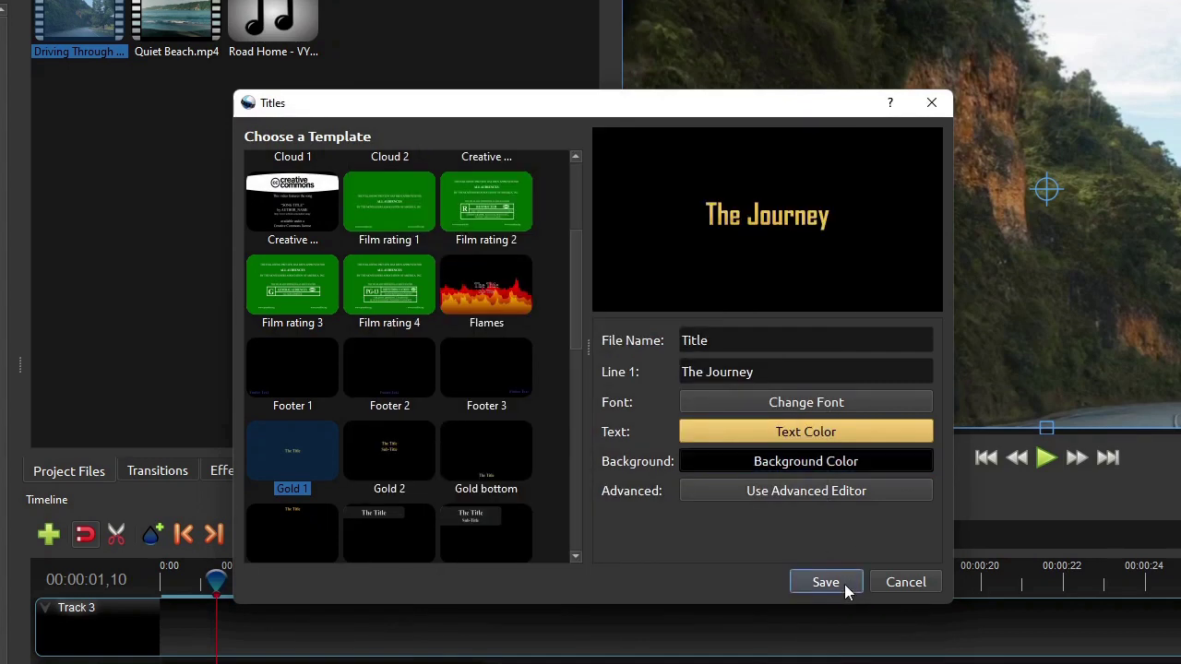
pyautogui.click(803, 582)
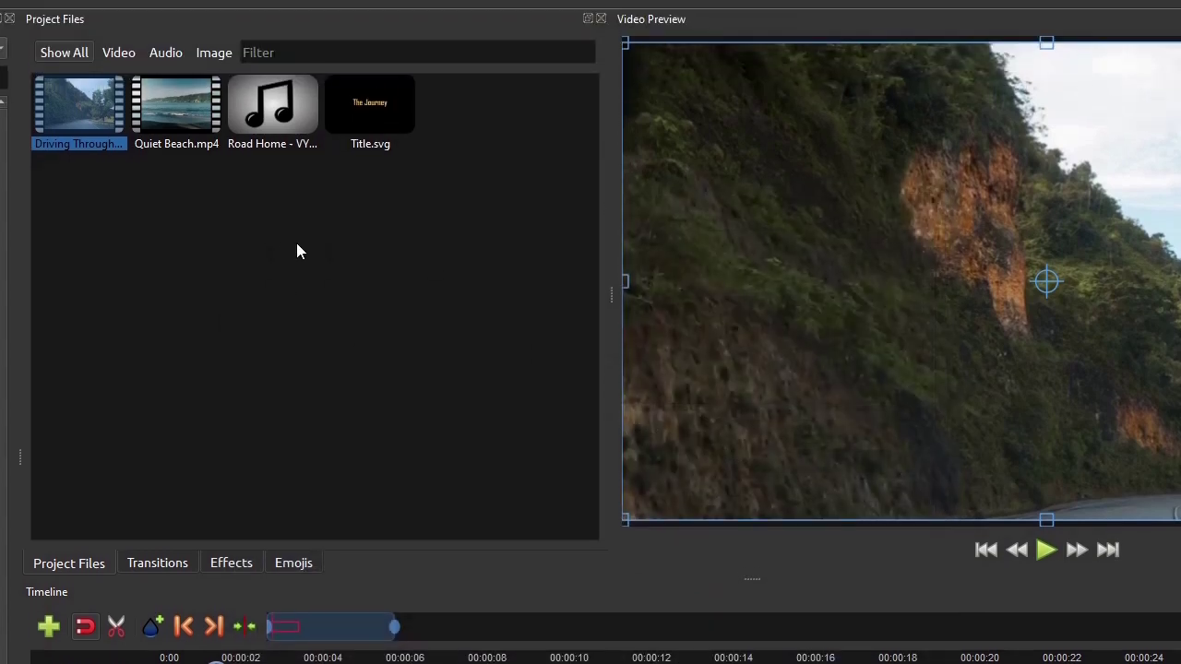
# Step: Examine the file properties of Title.svg and the folder where it is stored
pyautogui.click(356, 24)
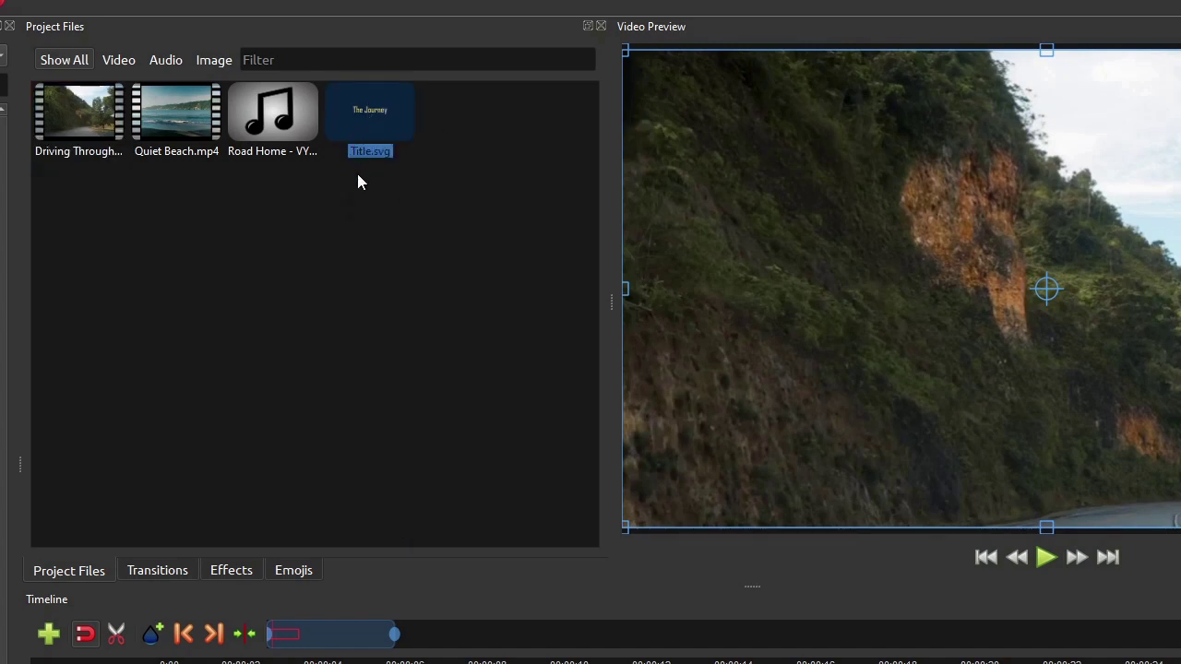
pyautogui.click(425, 184)
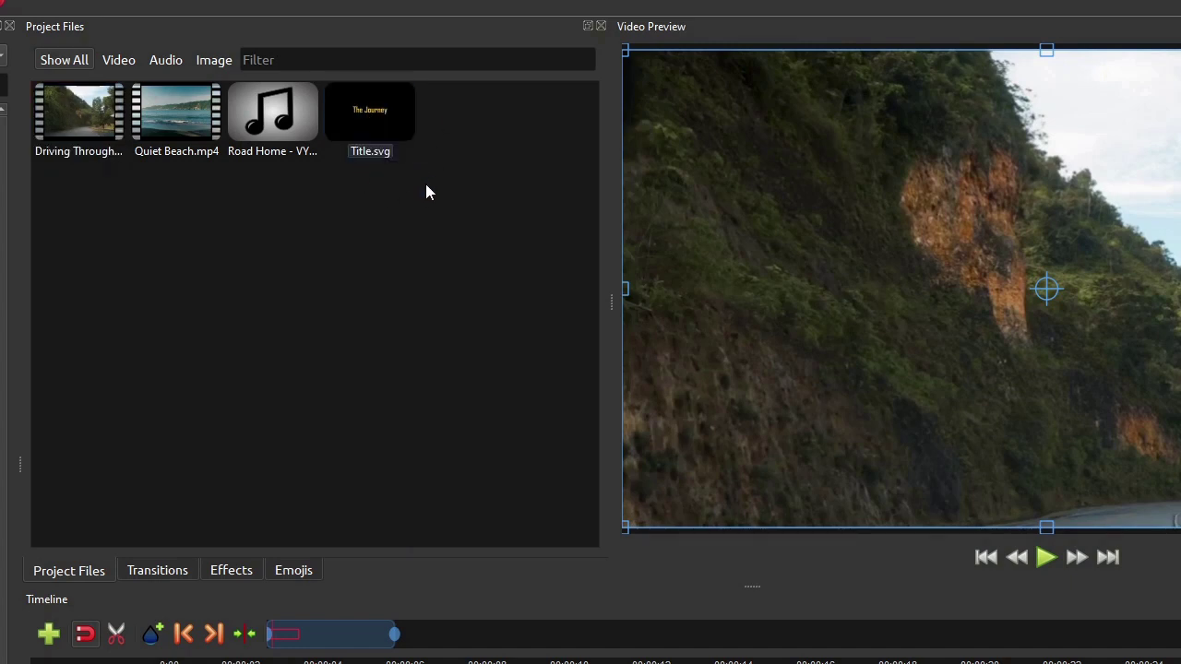
pyautogui.rightClick(392, 119)
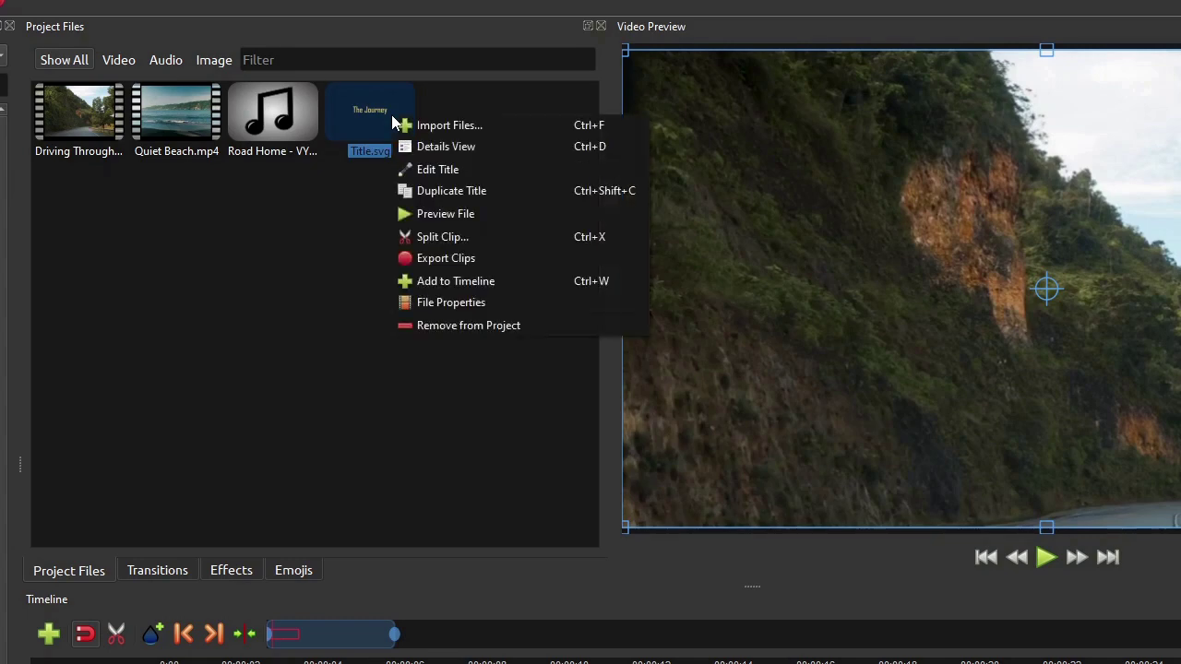
pyautogui.click(476, 303)
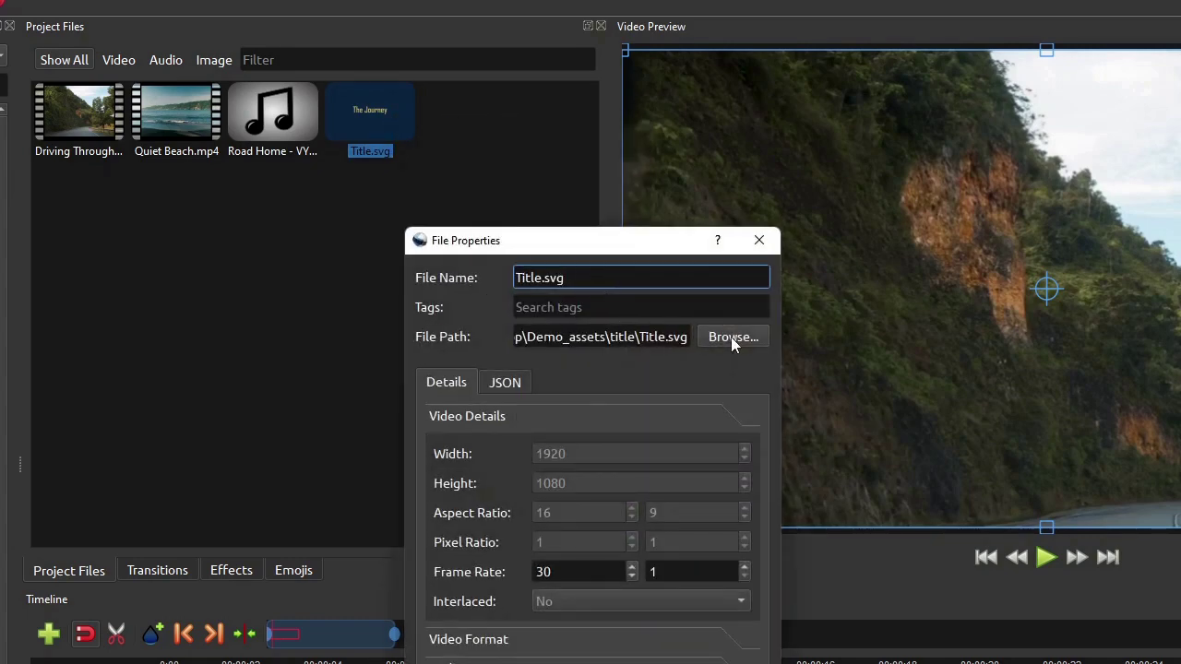
pyautogui.click(731, 337)
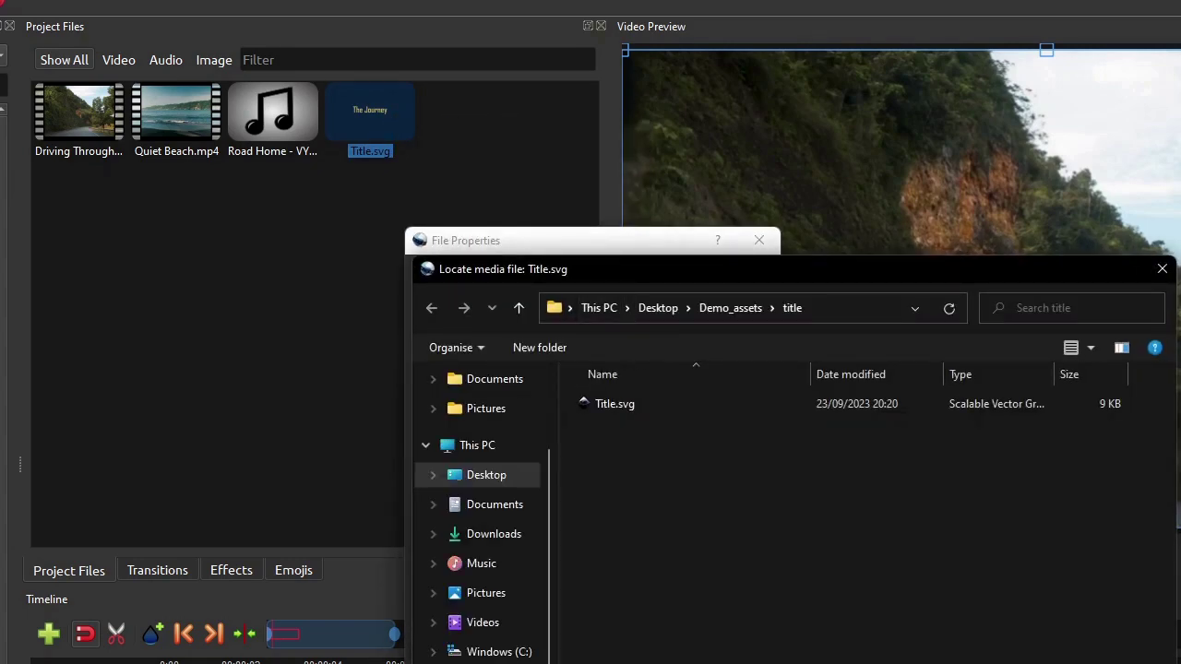
pyautogui.press('Escape')
pyautogui.click(752, 651)
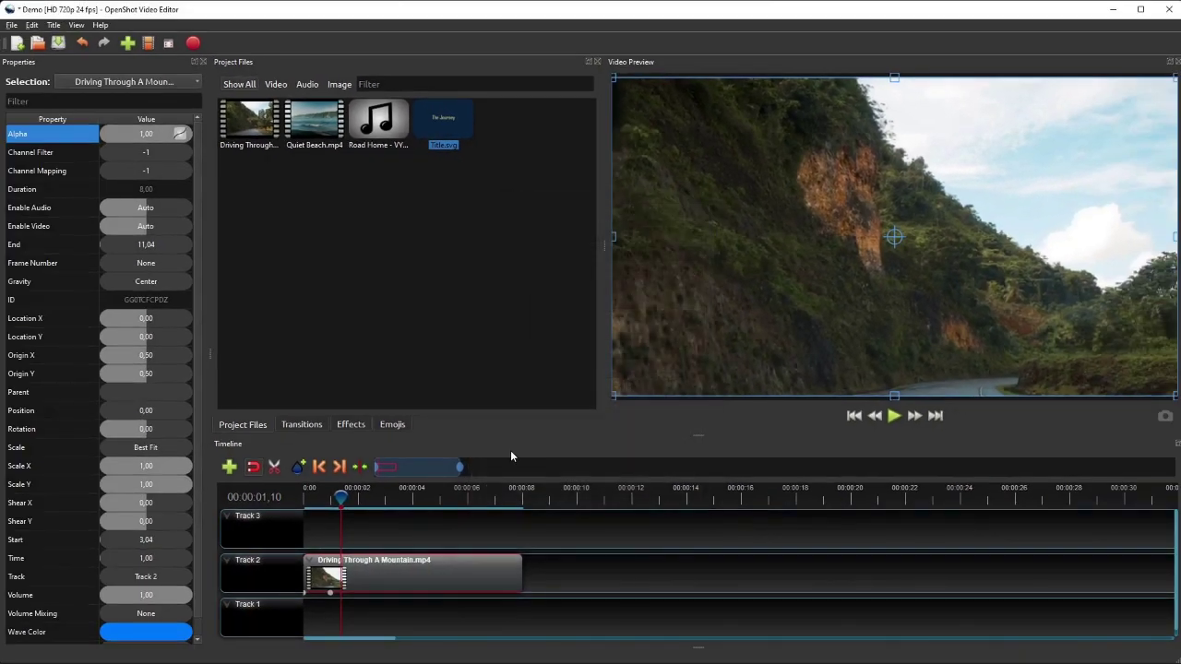
# Step: Place Title.svg on Track 3 at about 1.92 seconds and set its End property to 4 seconds
pyautogui.moveTo(449, 122); pyautogui.dragTo(367, 533)
pyautogui.moveTo(448, 527); pyautogui.dragTo(438, 526)
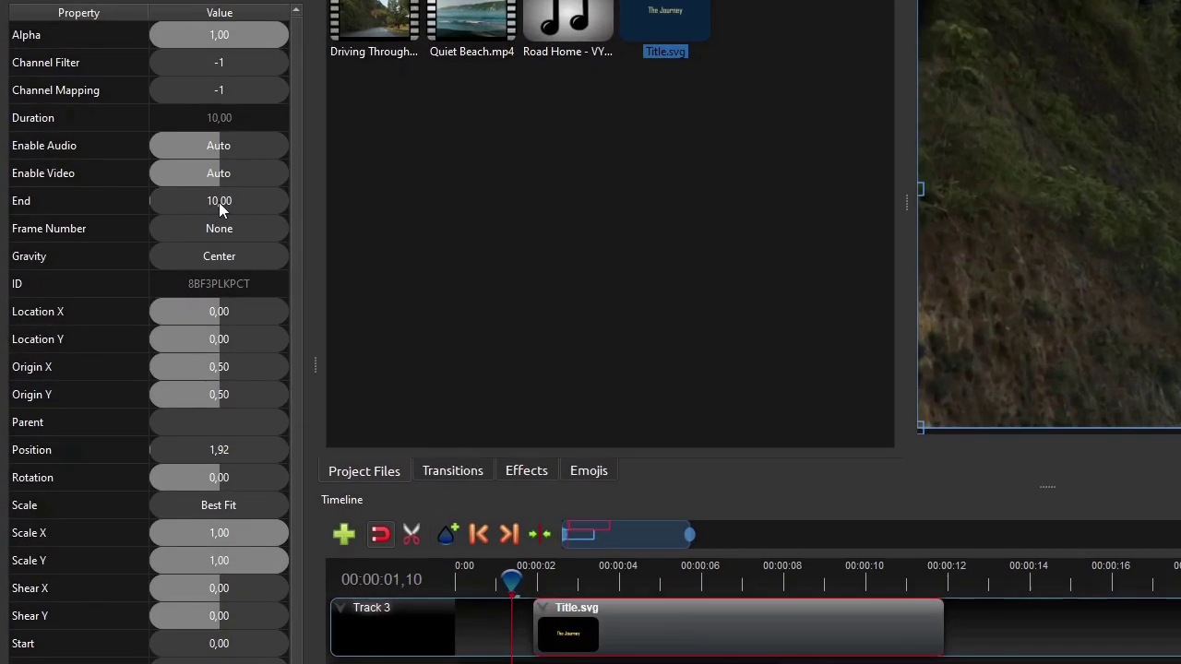
pyautogui.click(150, 246)
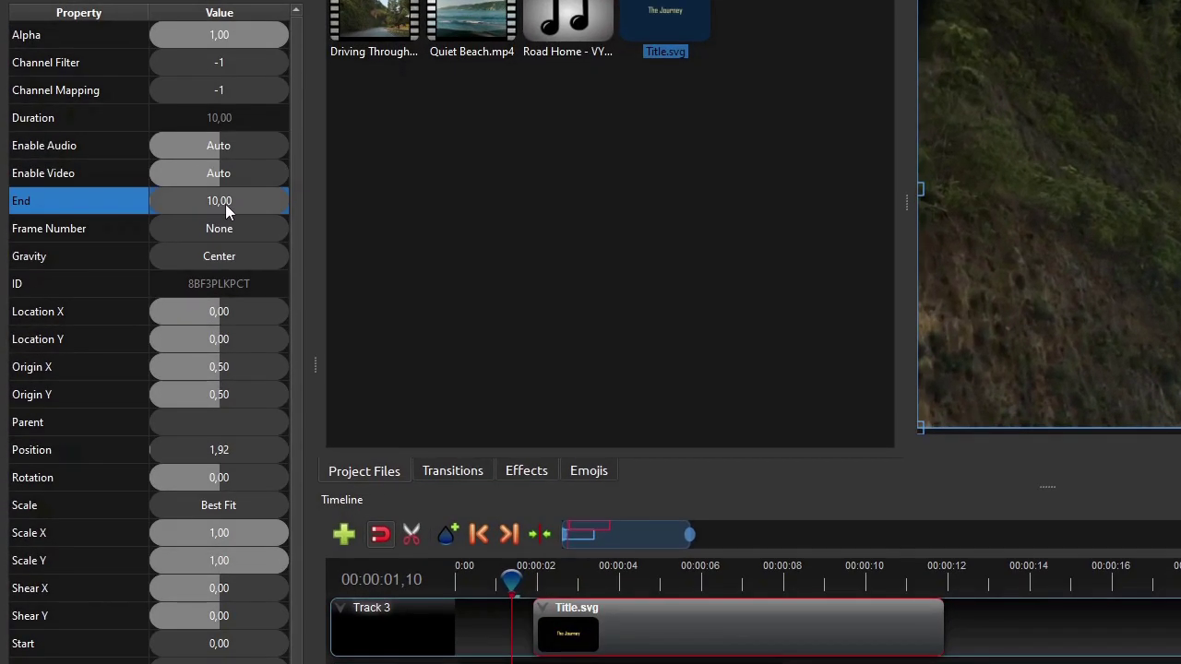
pyautogui.doubleClick(226, 204)
pyautogui.write('4')
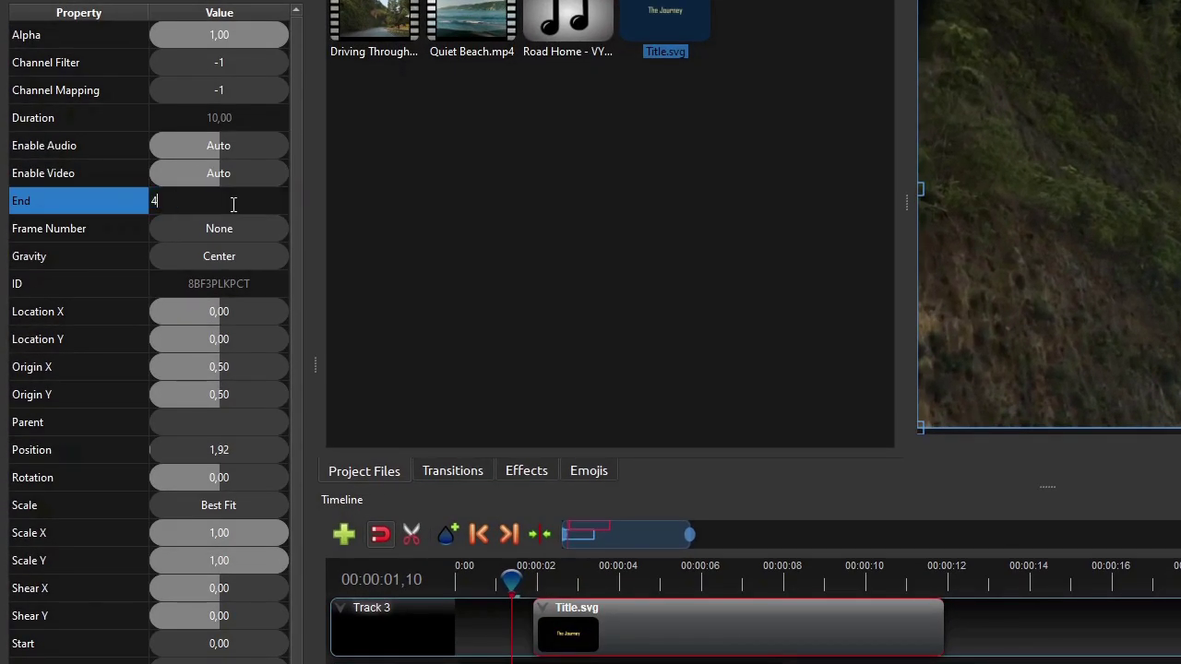
pyautogui.press('Return')
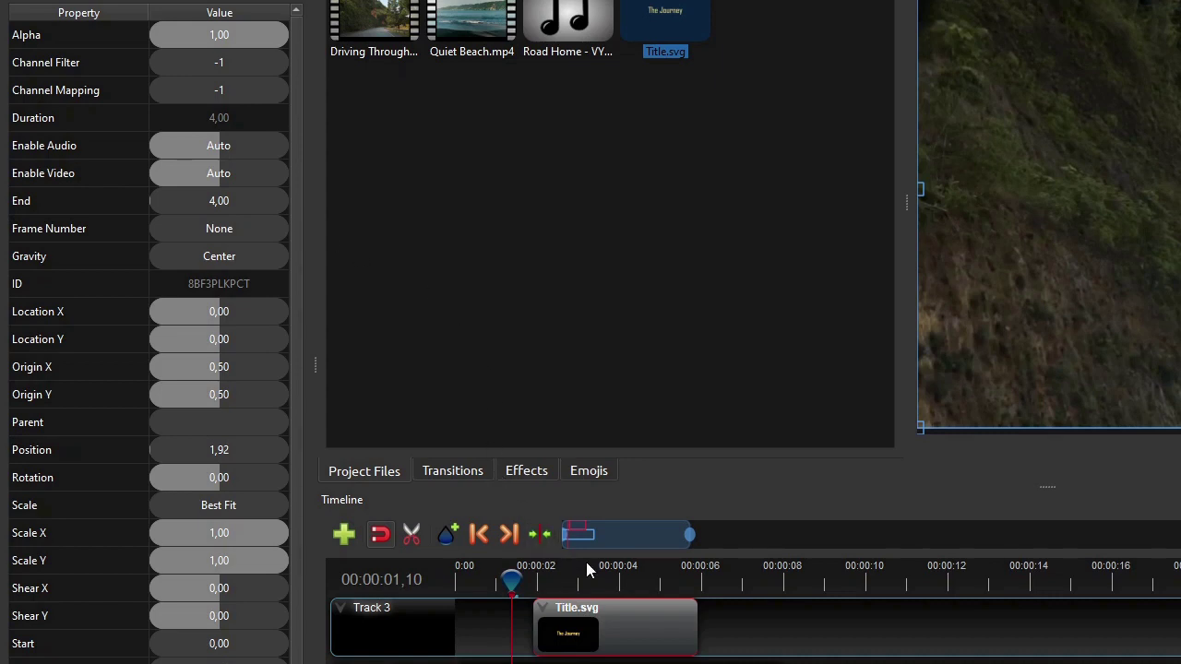
# Step: Apply Fade In and Out (Fast) to the entire Title.svg clip on Track 3 and place the playhead at about half a second
pyautogui.moveTo(689, 534); pyautogui.dragTo(648, 535)
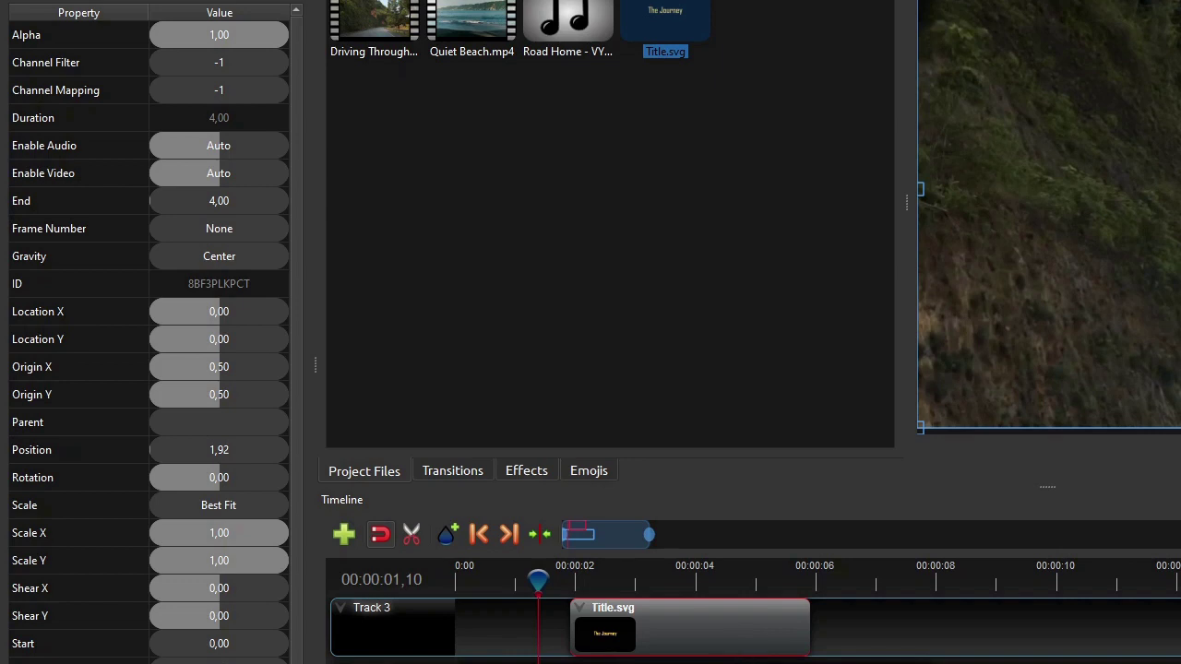
pyautogui.rightClick(664, 633)
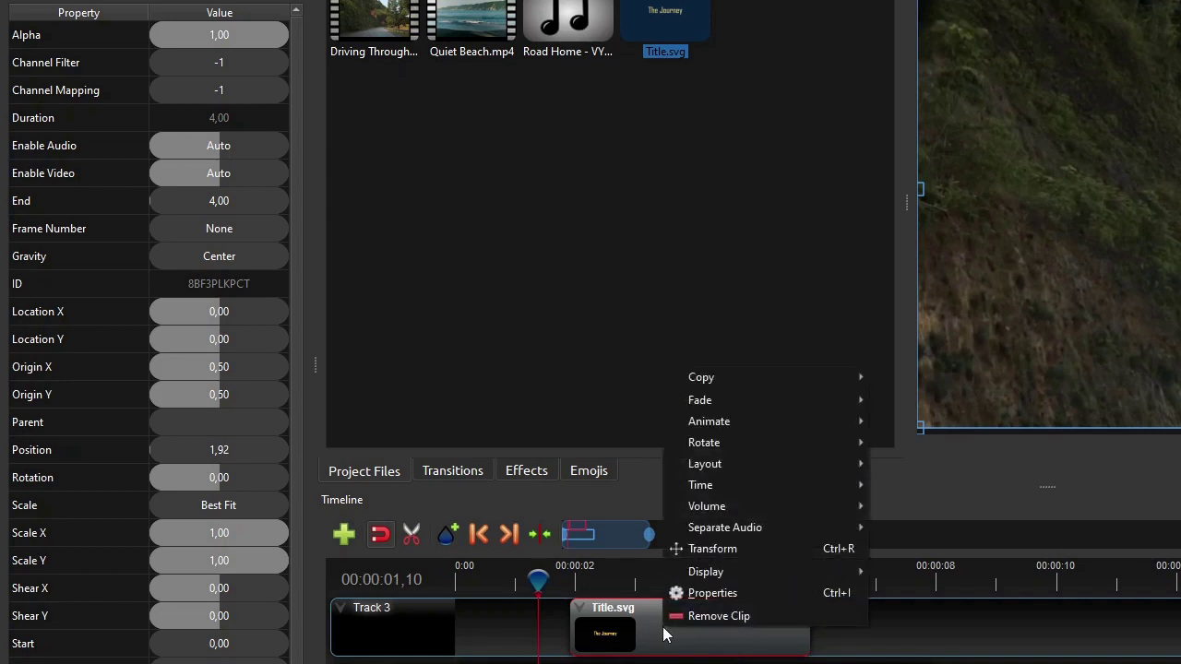
pyautogui.moveTo(743, 409)
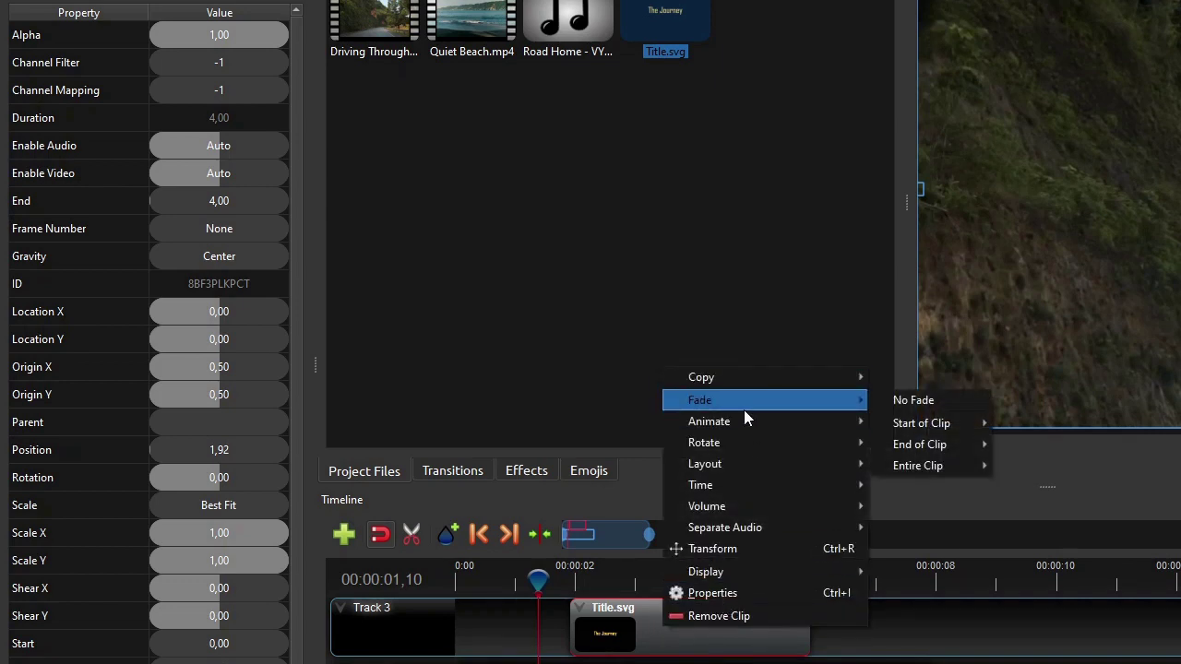
pyautogui.moveTo(936, 467)
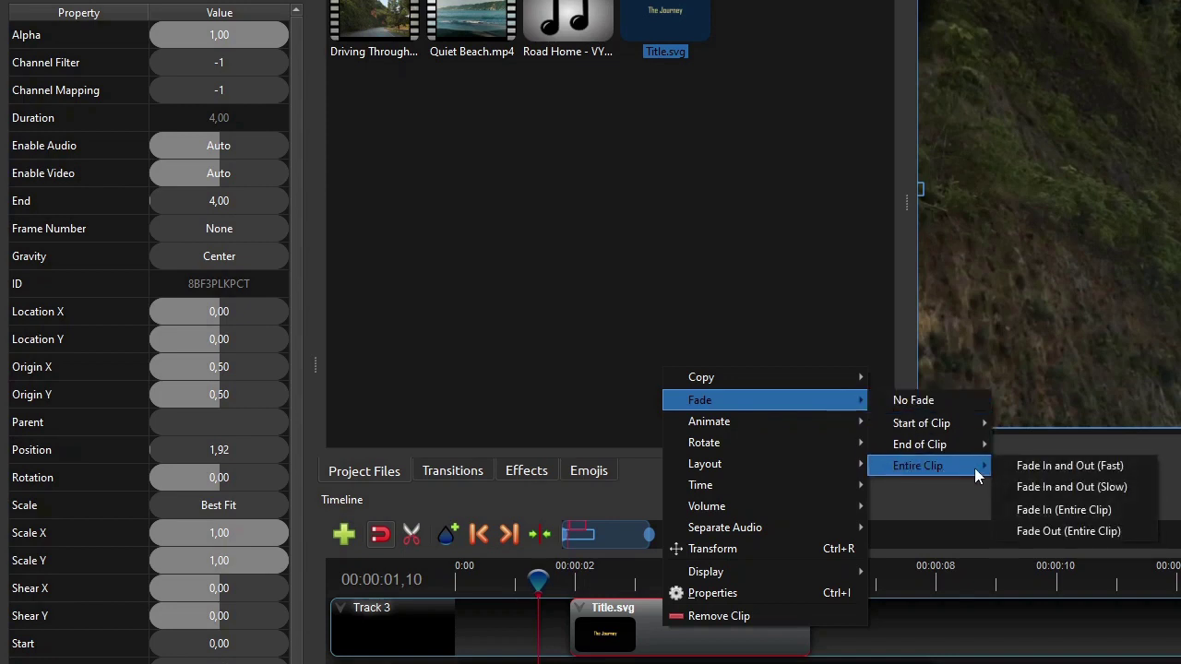
pyautogui.click(1058, 465)
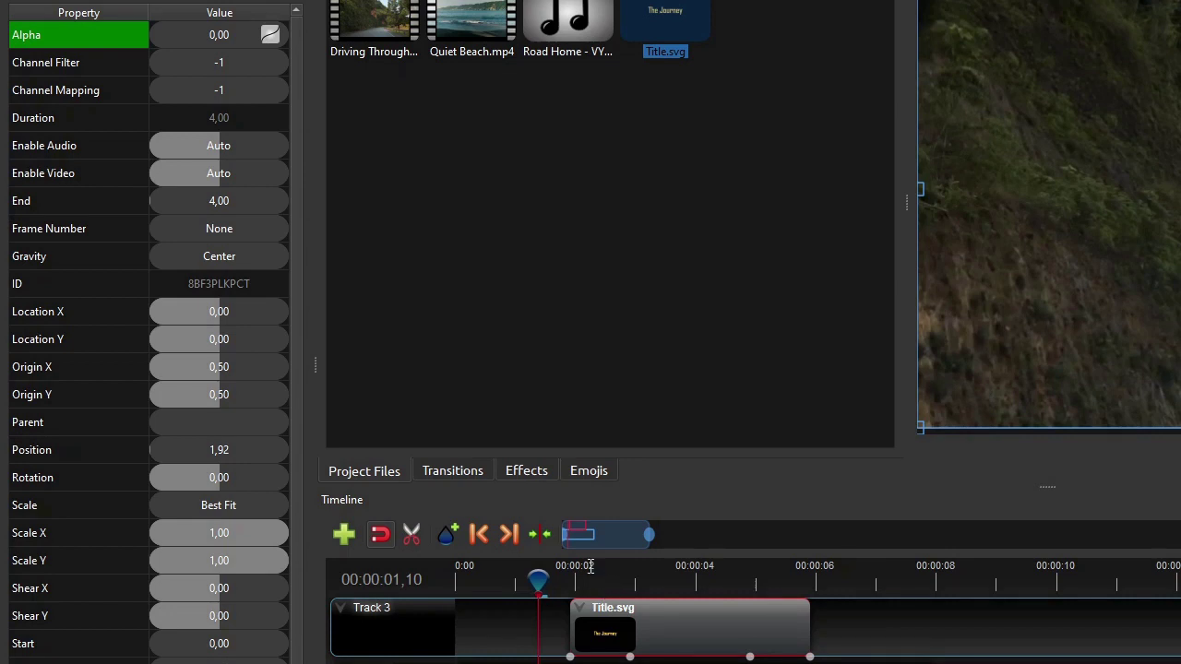
pyautogui.click(487, 582)
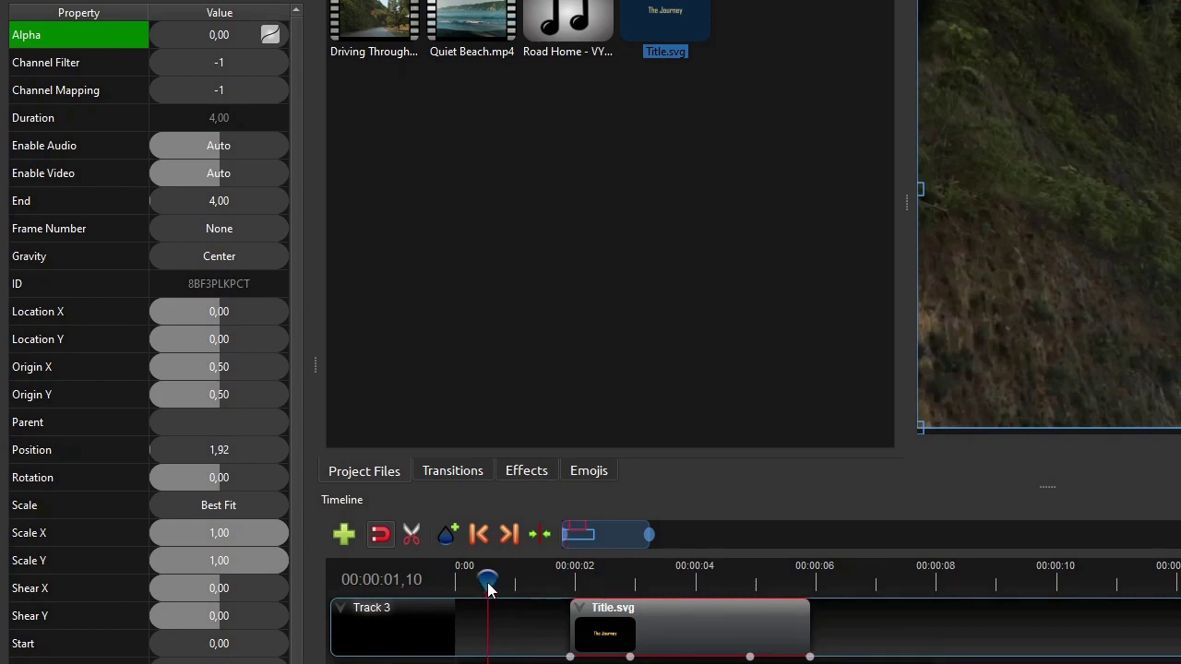
# Step: Move Title.svg on Track 3 to start at 0.50 seconds and play the timeline from the beginning
pyautogui.press('Left')
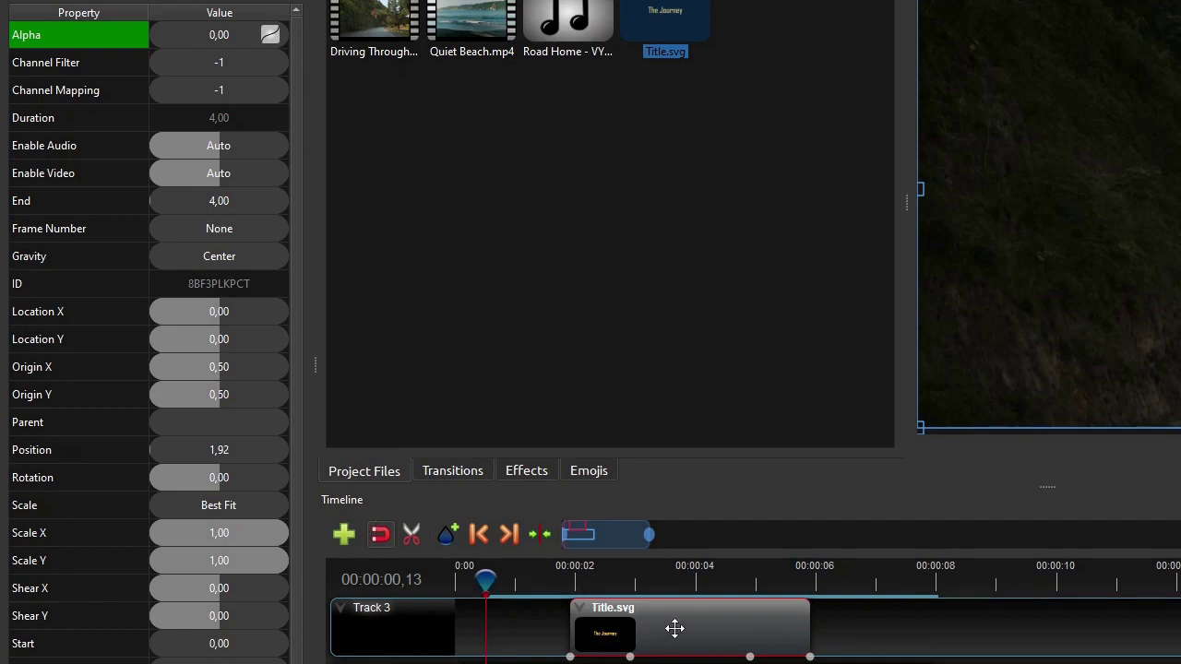
pyautogui.moveTo(675, 627); pyautogui.dragTo(586, 625)
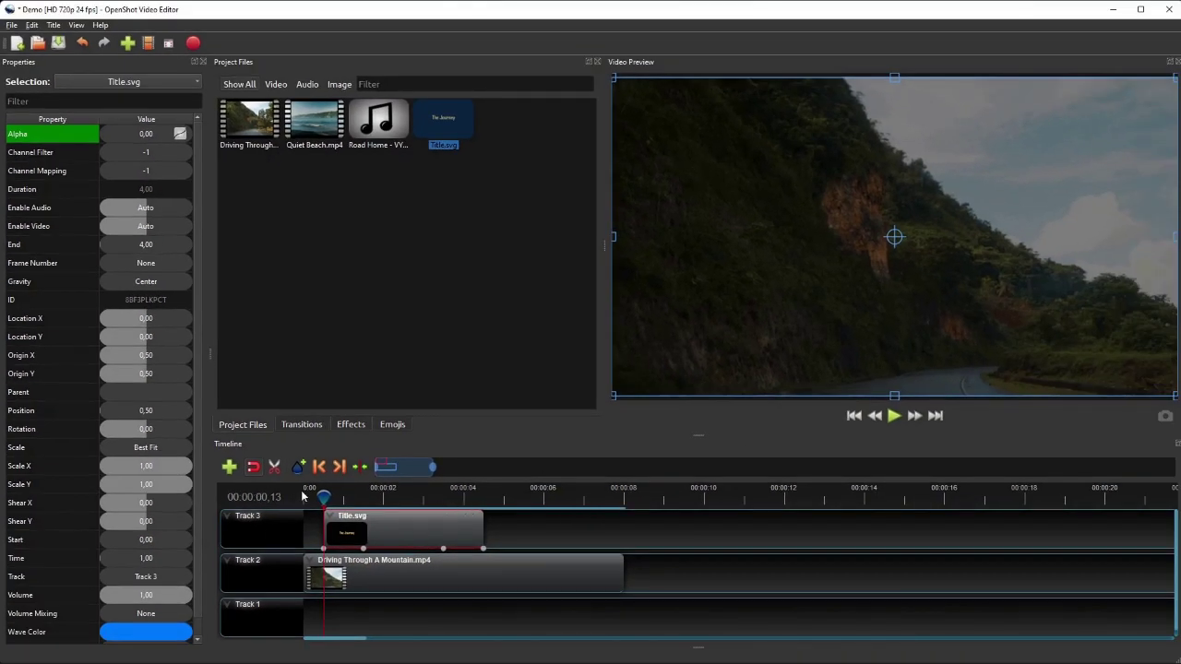
pyautogui.click(320, 467)
pyautogui.click(895, 416)
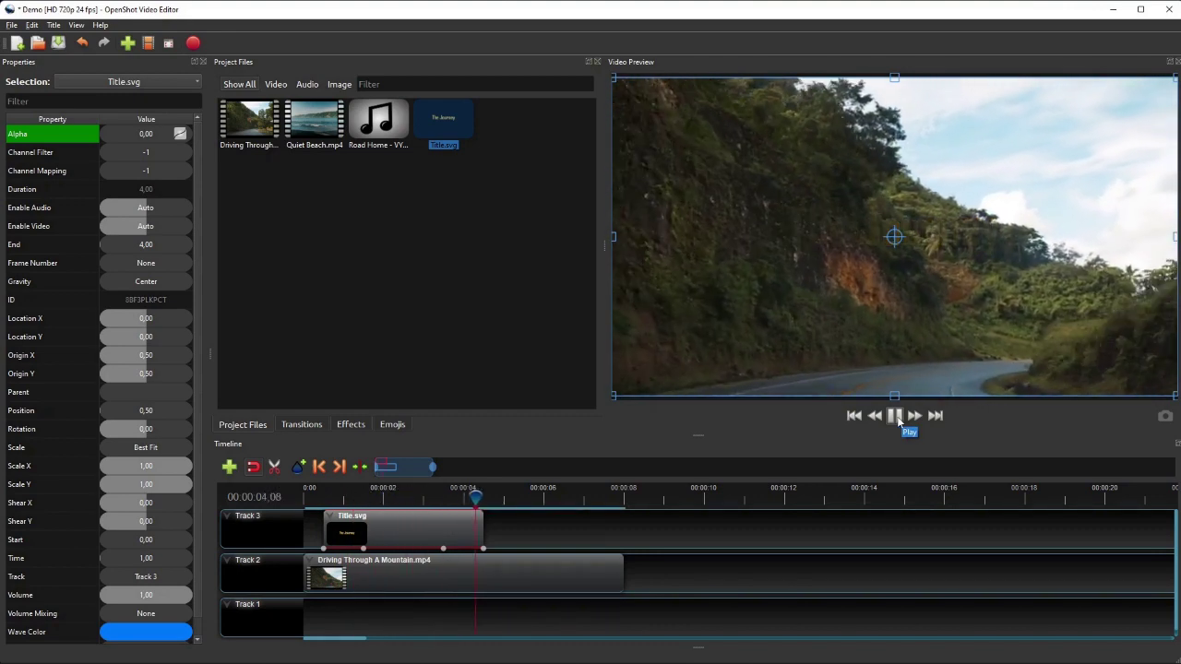
pyautogui.click(895, 416)
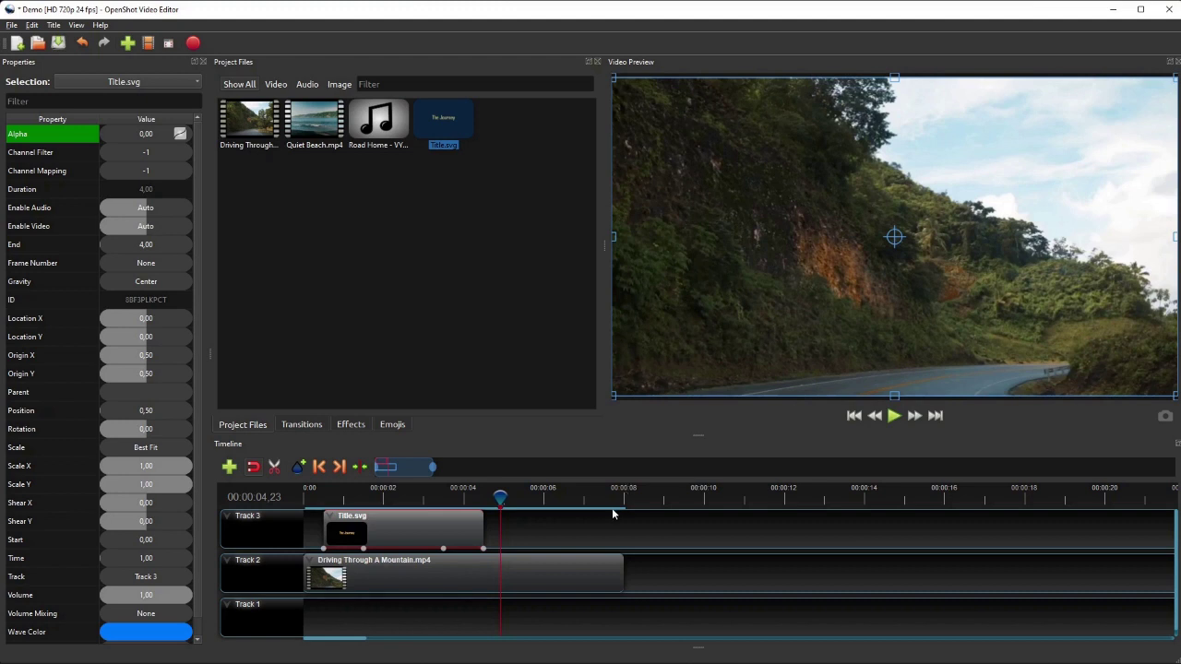
# Step: Add Quiet Beach.mp4 to Track 2 and move it to start at 6 seconds, overlapping the end of the driving clip
pyautogui.moveTo(312, 125); pyautogui.dragTo(785, 577)
pyautogui.click(648, 489)
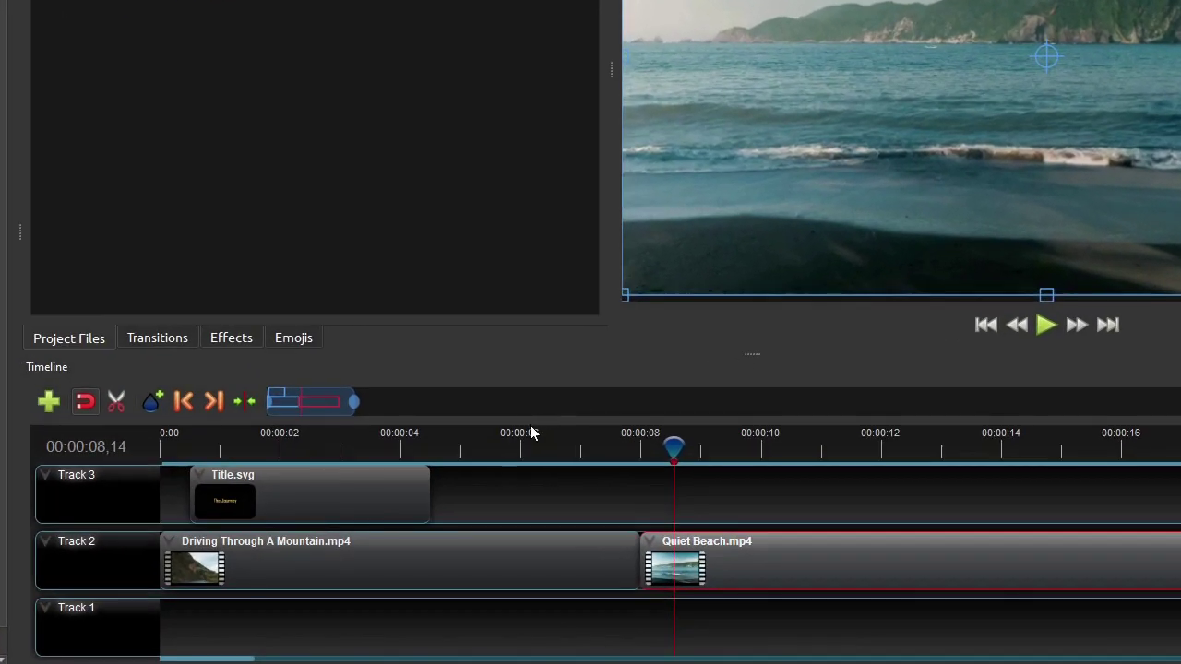
pyautogui.click(522, 449)
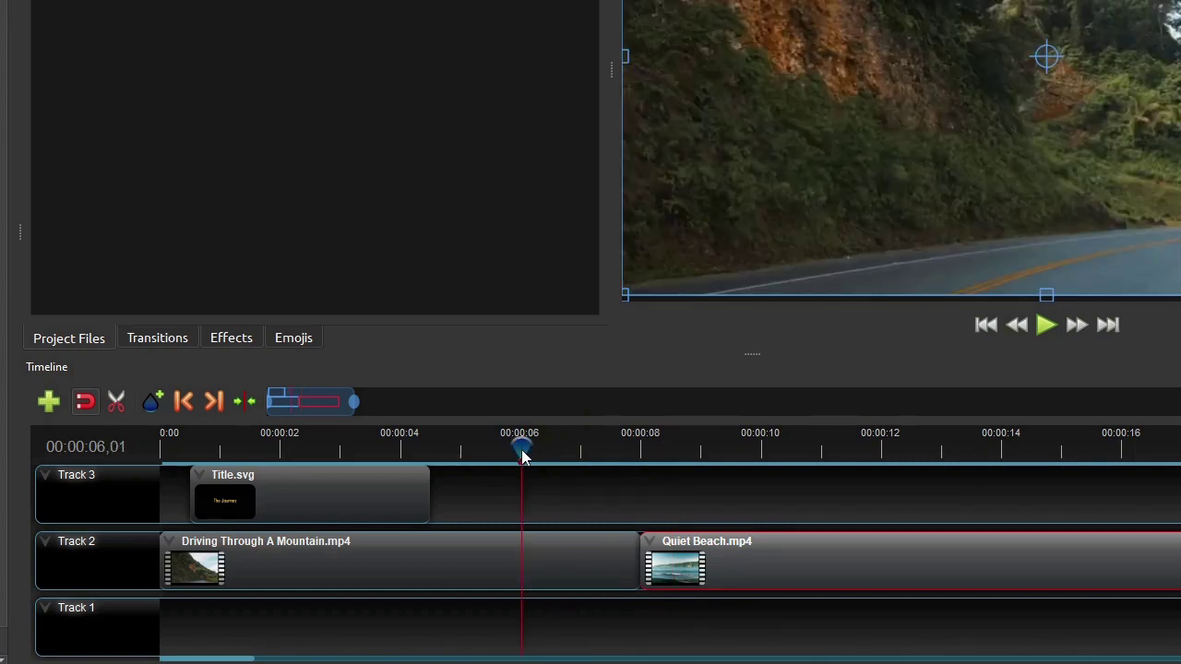
pyautogui.moveTo(763, 568); pyautogui.dragTo(674, 556)
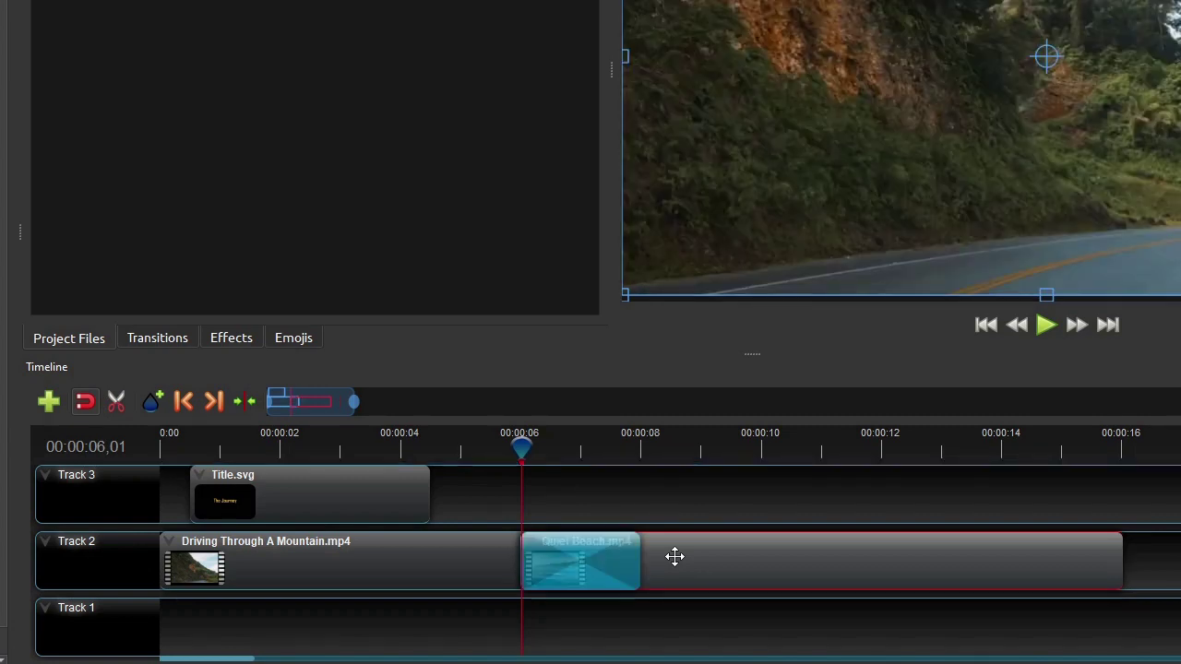
# Step: Set the source of the transition between the two Track 2 clips to Luminous spiral 10 and preview it
pyautogui.click(593, 549)
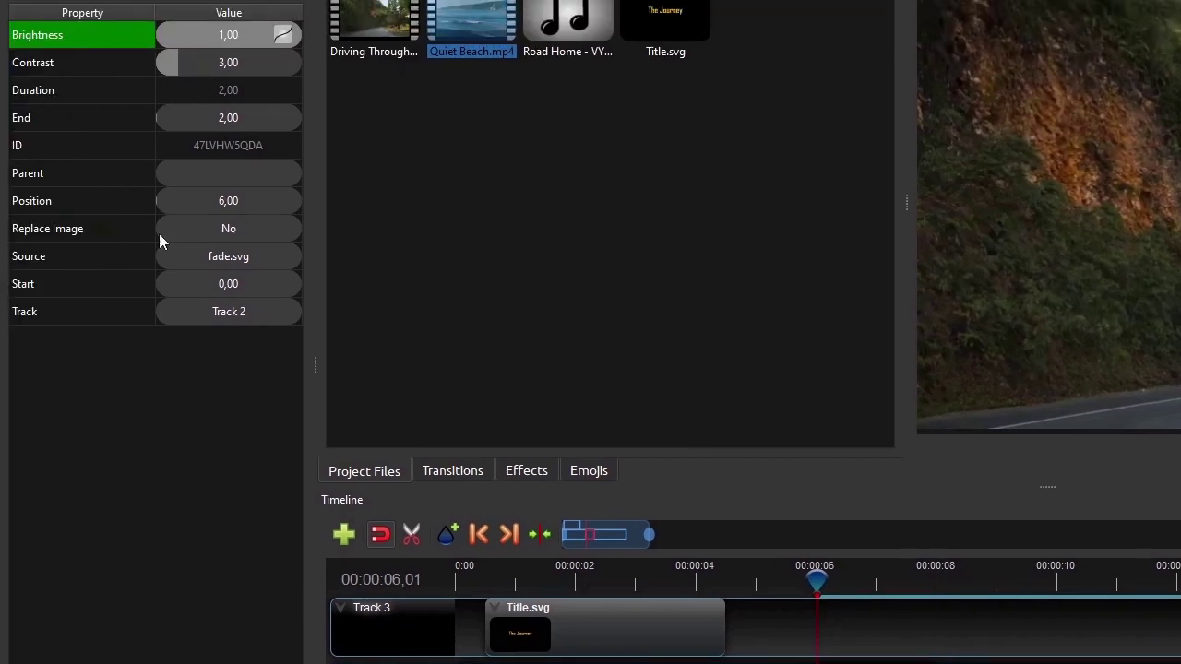
pyautogui.click(200, 261)
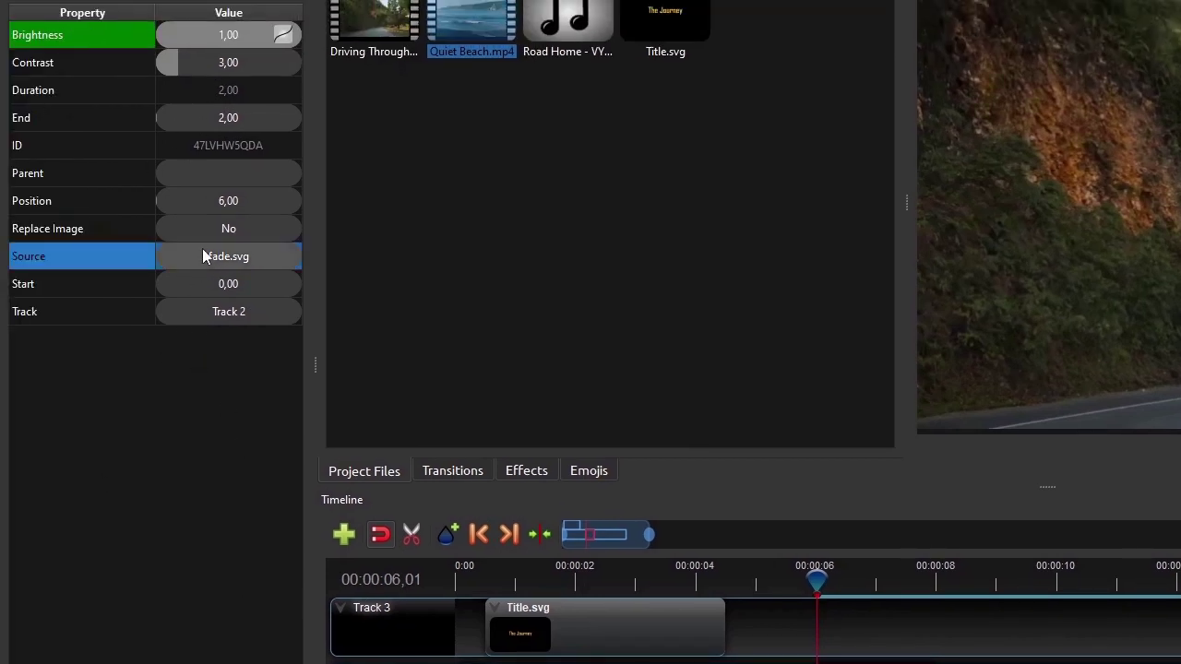
pyautogui.rightClick(202, 248)
pyautogui.moveTo(247, 279)
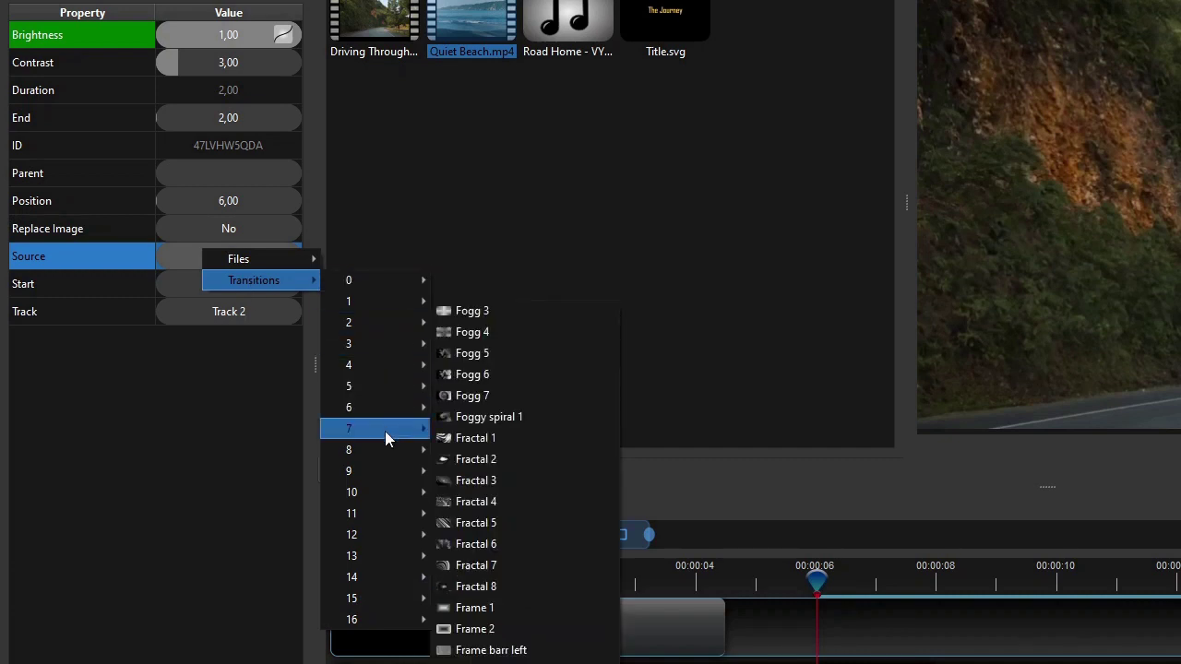
pyautogui.moveTo(382, 463)
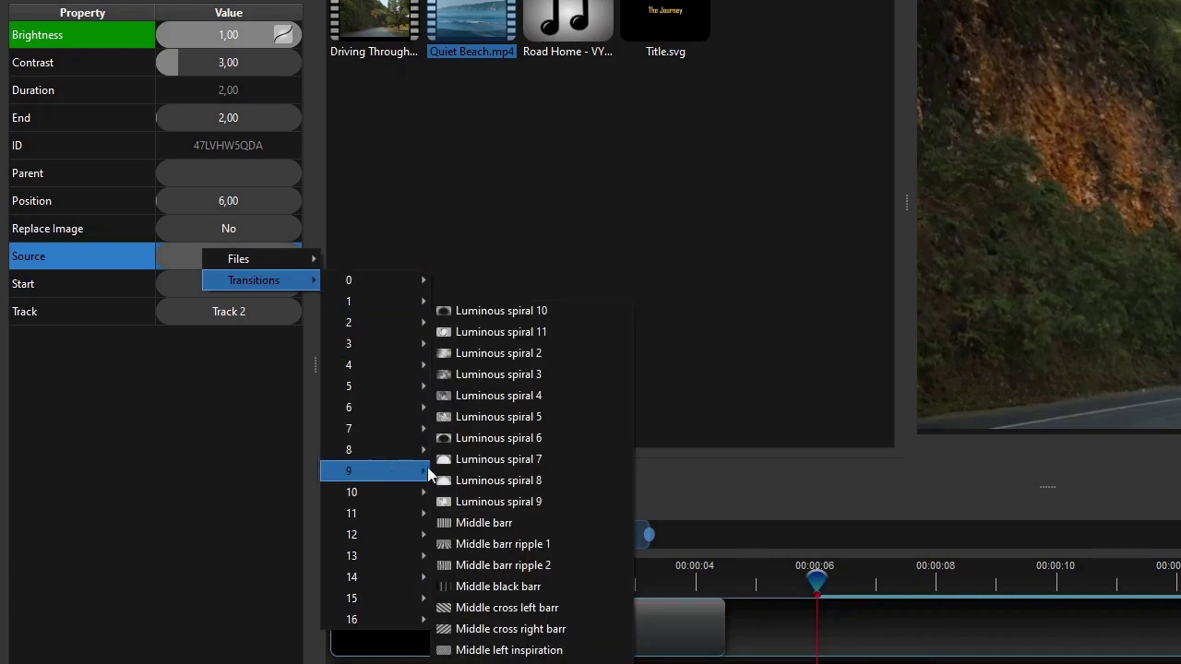
pyautogui.click(523, 310)
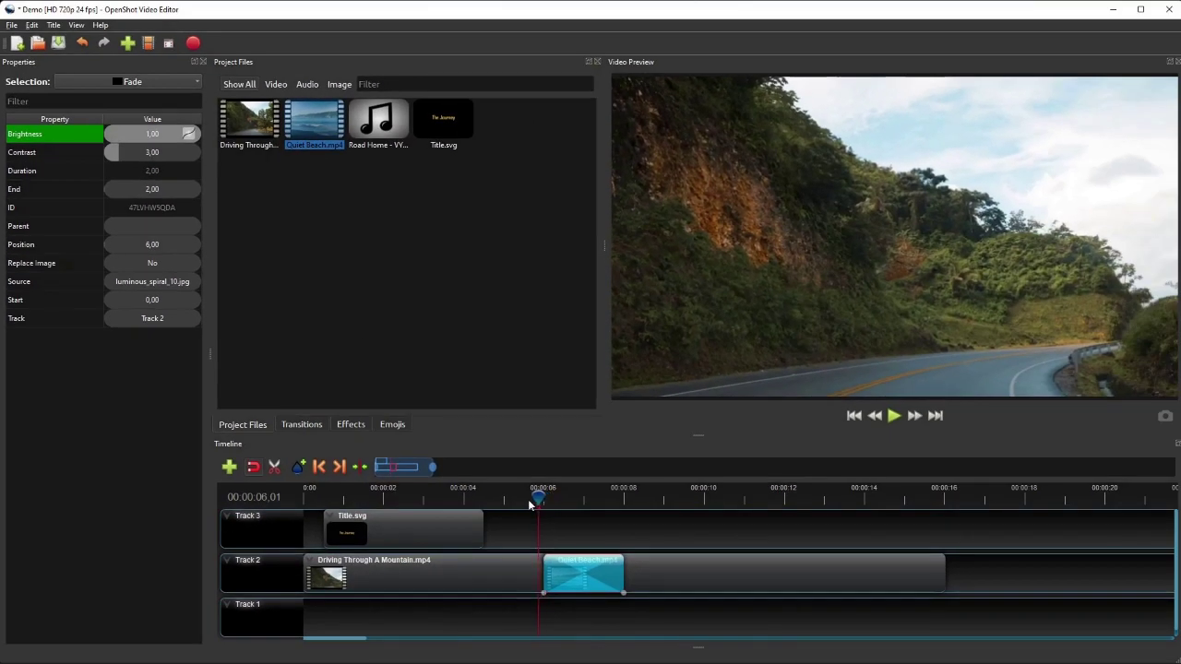
pyautogui.click(537, 498)
pyautogui.click(894, 415)
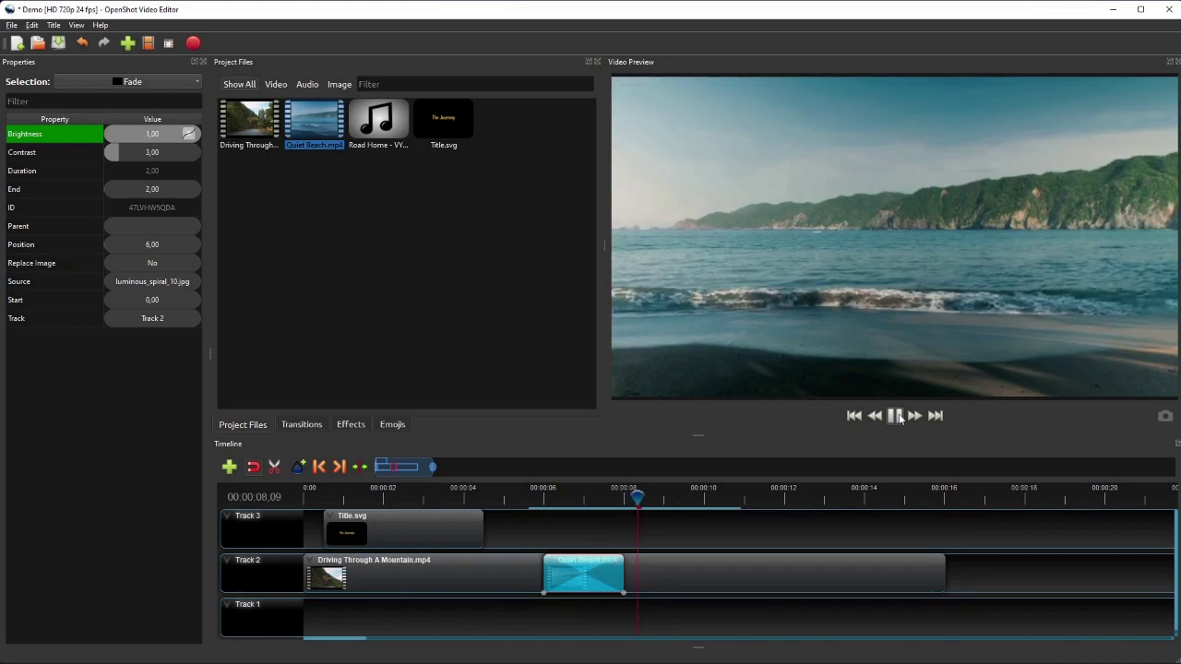
pyautogui.click(896, 415)
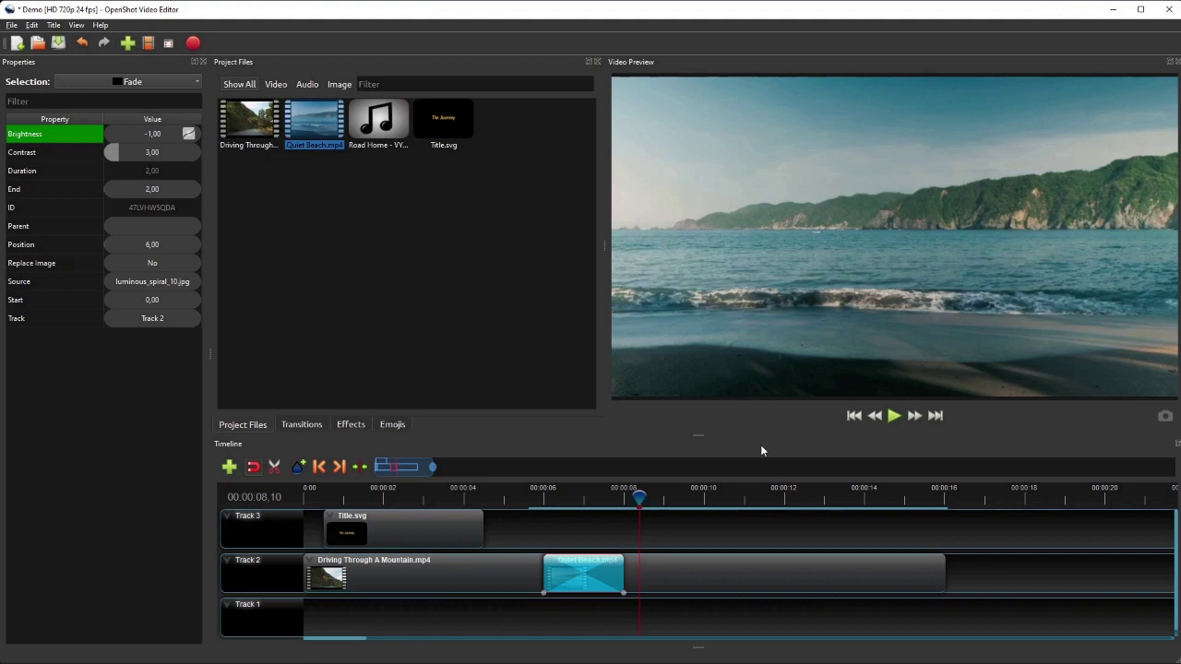
# Step: Insert Scale X and Scale Y keyframes on the Quiet Beach.mp4 clip at 00:00:08,13
pyautogui.click(727, 561)
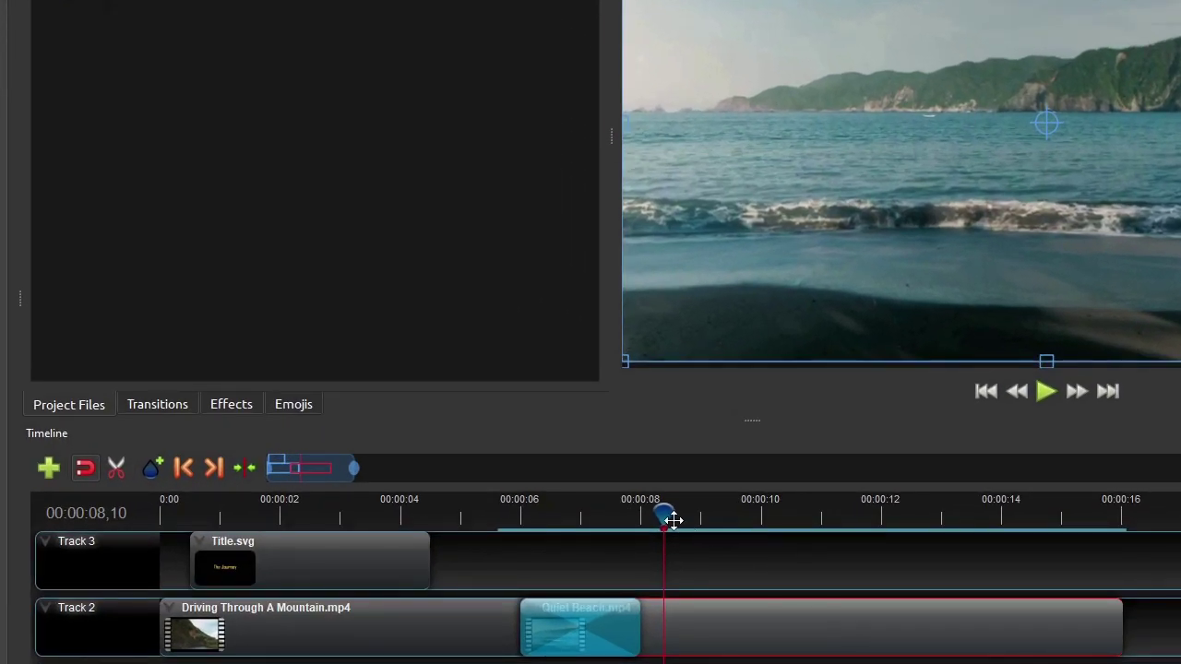
pyautogui.moveTo(664, 510); pyautogui.dragTo(671, 513)
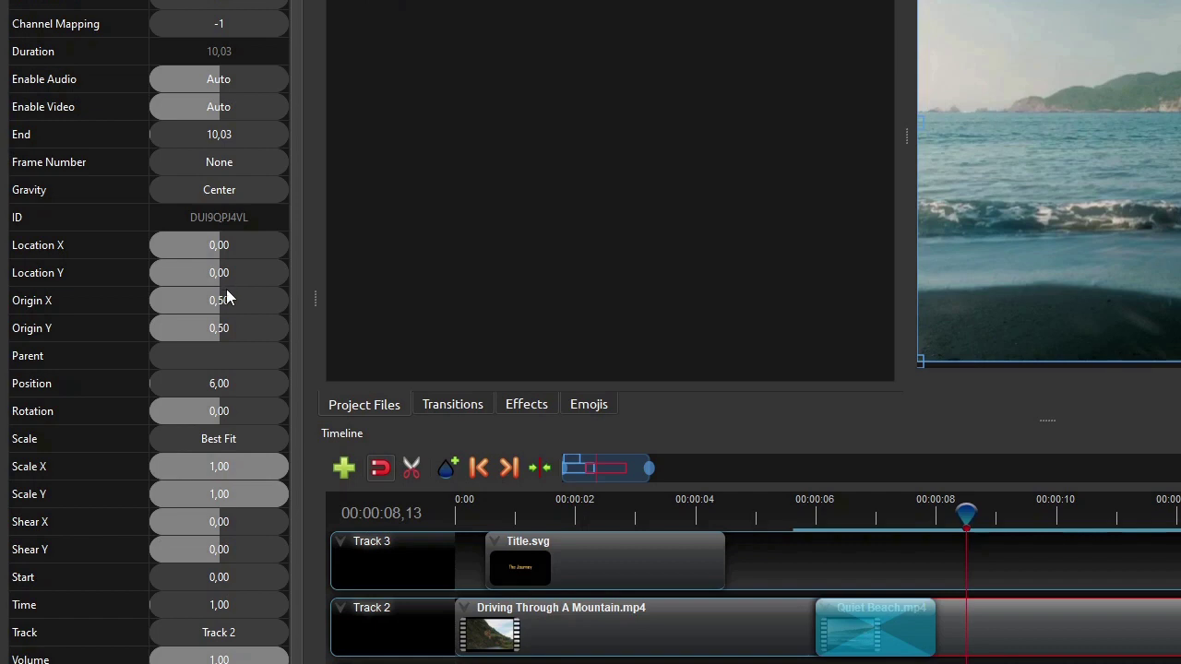
pyautogui.click(92, 461)
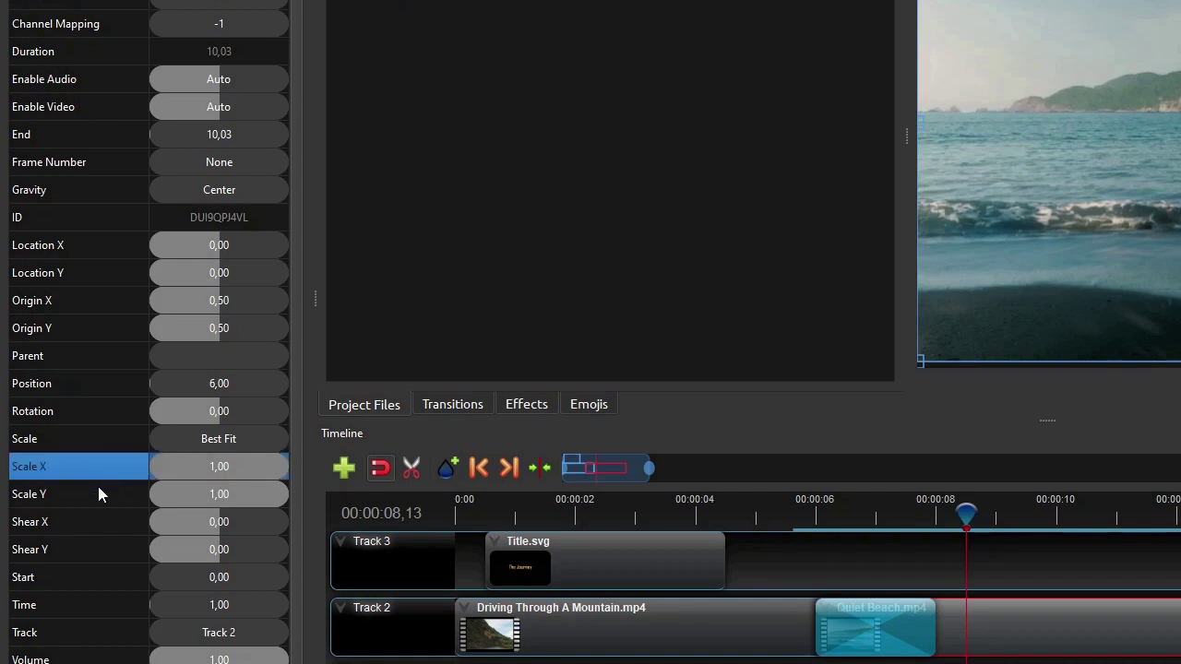
pyautogui.click(99, 490)
pyautogui.click(111, 246)
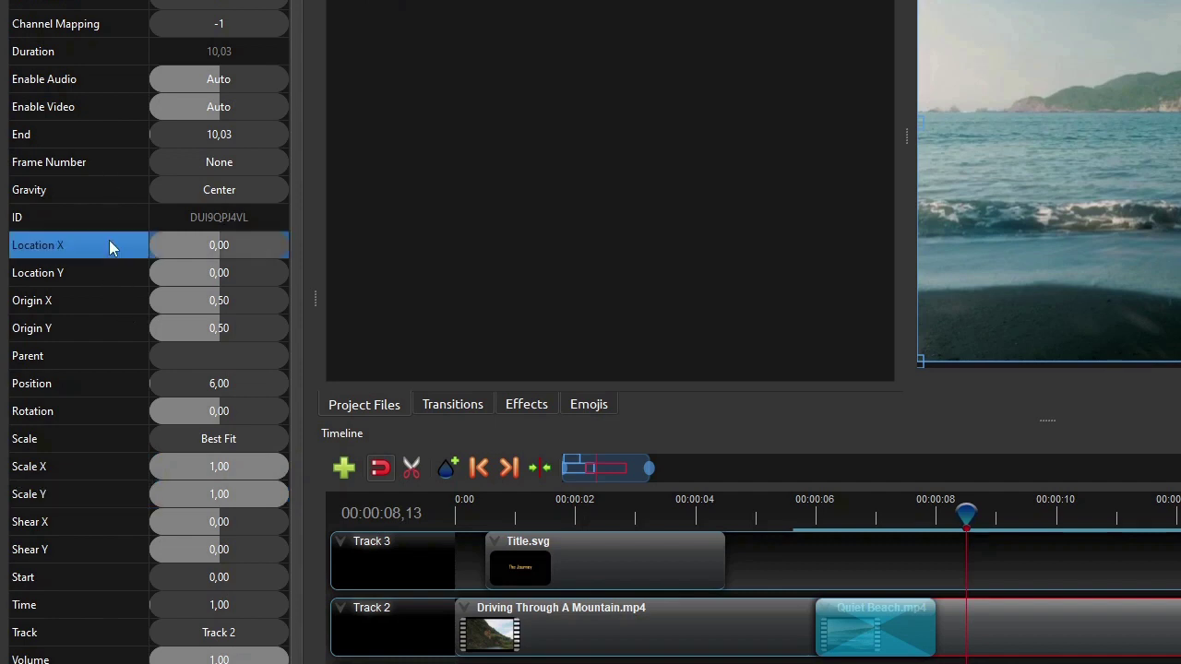
pyautogui.click(110, 277)
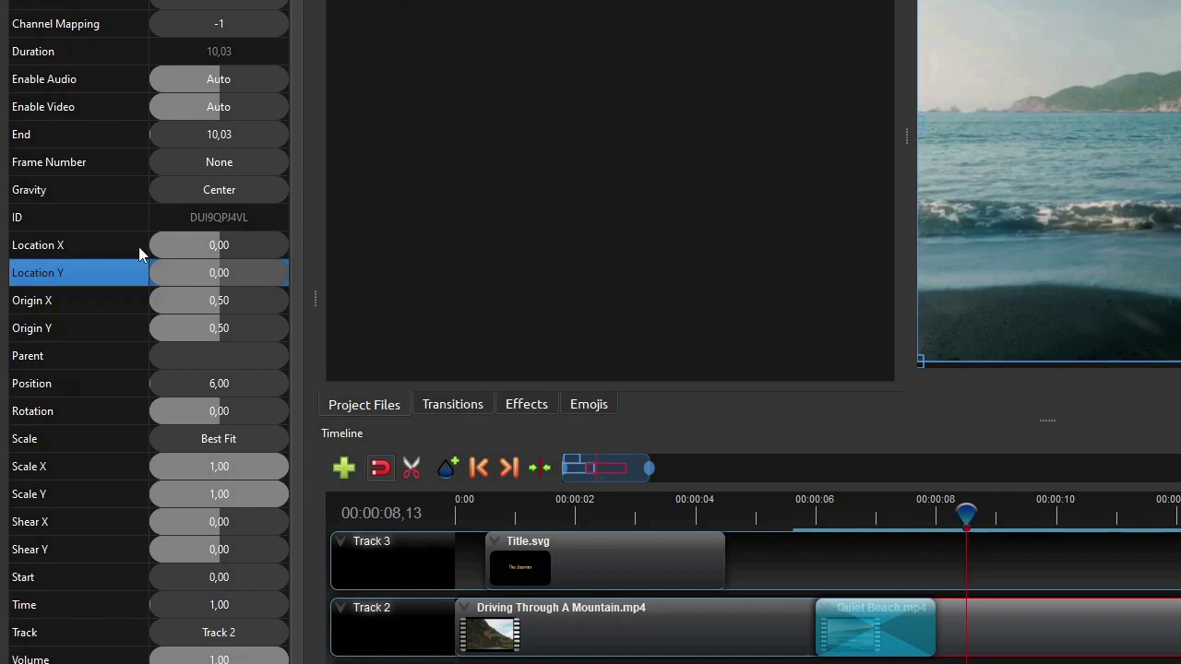
pyautogui.click(122, 469)
pyautogui.rightClick(234, 471)
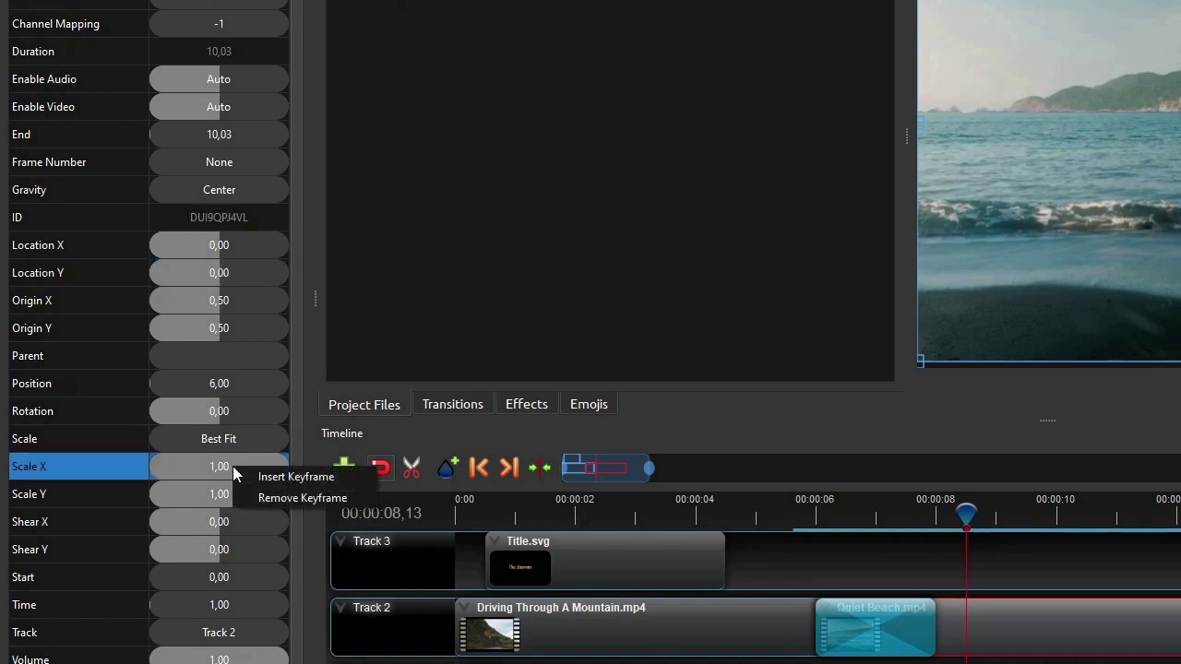
pyautogui.click(276, 477)
pyautogui.click(227, 492)
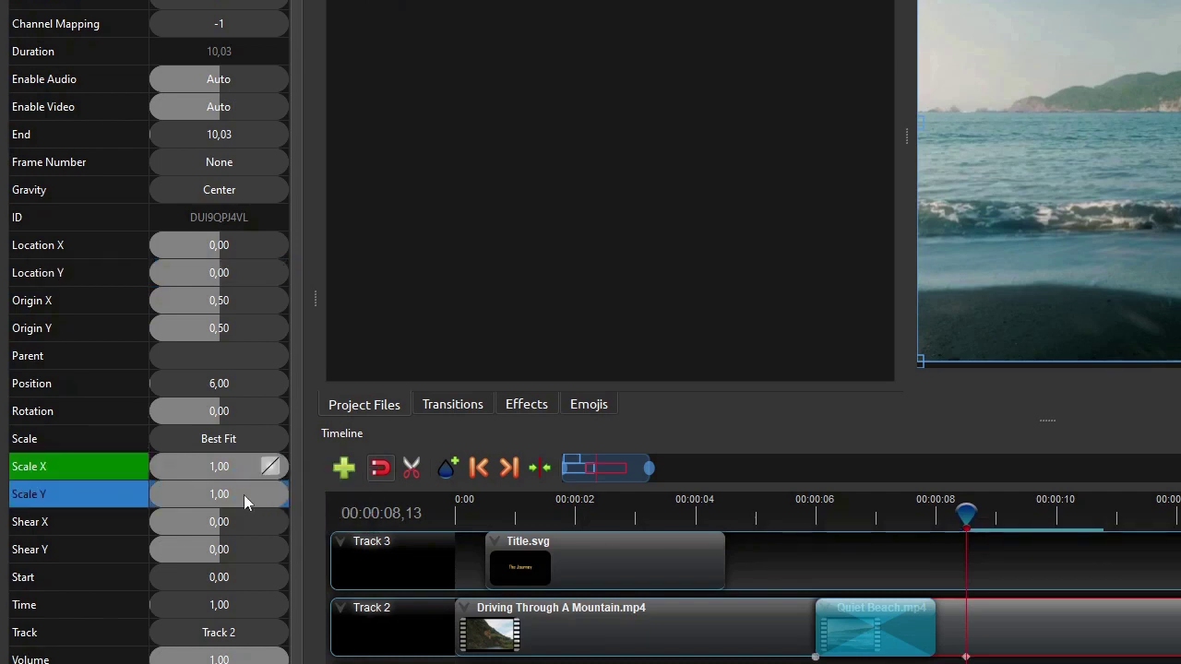
# Step: Insert Location X and Location Y keyframes on the Quiet Beach.mp4 clip at 00:00:08,13
pyautogui.click(229, 240)
pyautogui.rightClick(231, 241)
pyautogui.click(253, 248)
pyautogui.click(247, 272)
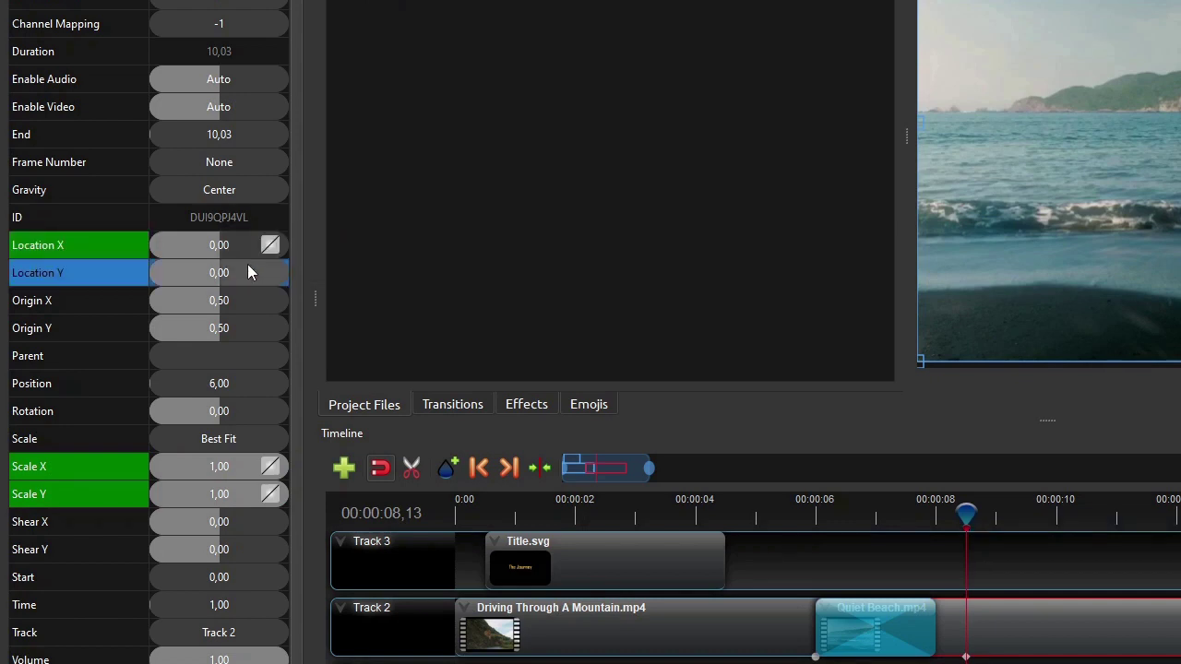
pyautogui.rightClick(248, 272)
pyautogui.click(293, 275)
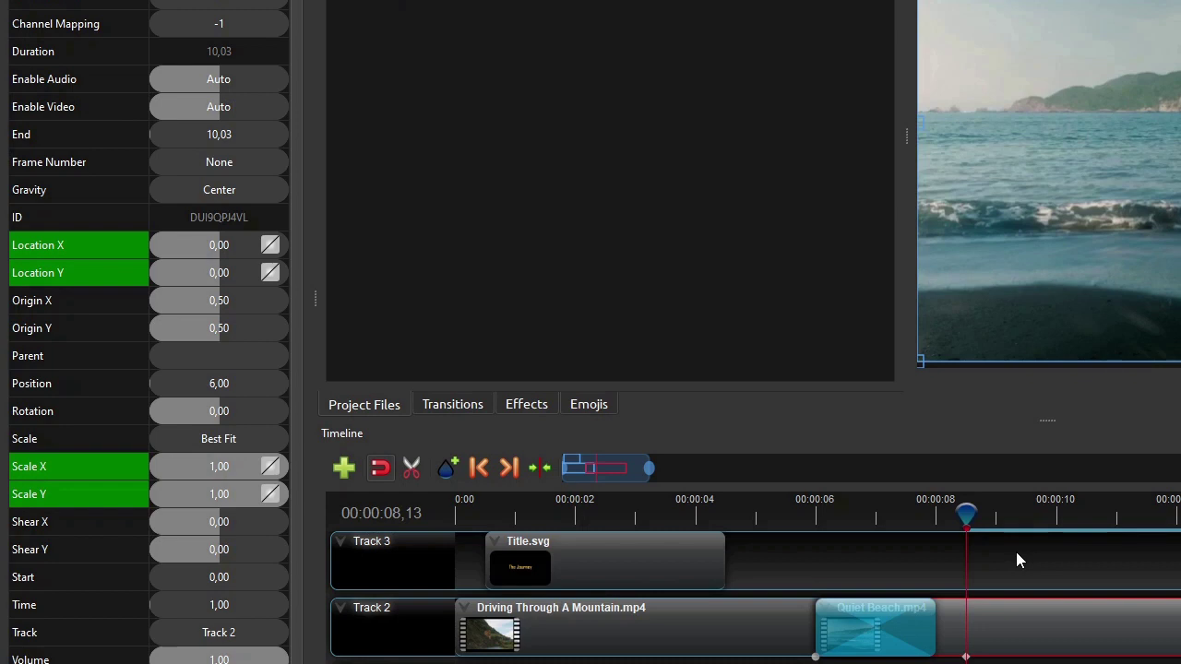
# Step: At 00:00:09,24, set Quiet Beach.mp4's Scale X and Scale Y to 2 and shift the picture to about Location X 0.27, Location Y 0.22
pyautogui.click(1056, 521)
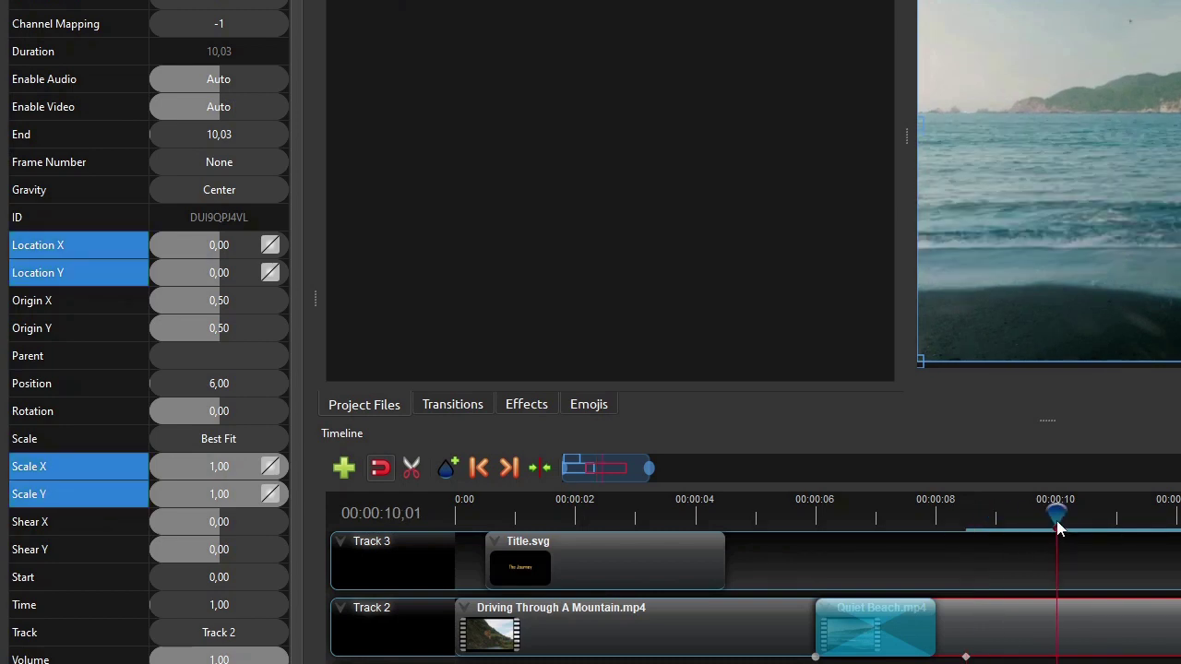
pyautogui.press('Left')
pyautogui.press('Left')
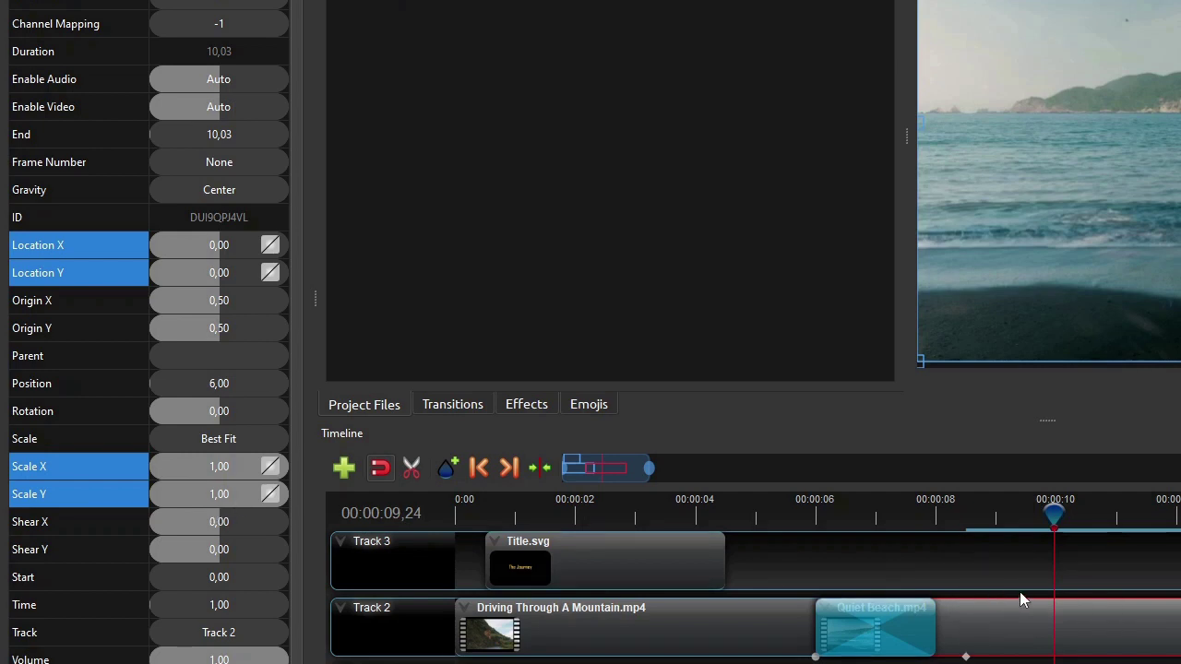
pyautogui.doubleClick(227, 468)
pyautogui.write('2')
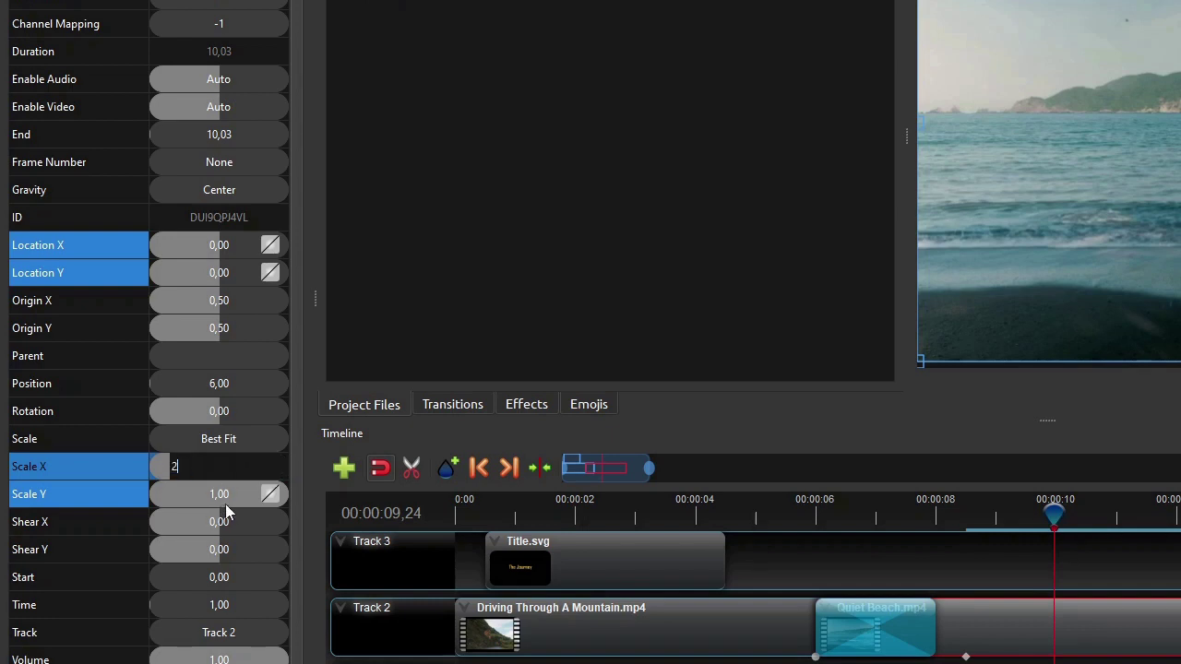
pyautogui.press('Tab')
pyautogui.write('2')
pyautogui.press('Return')
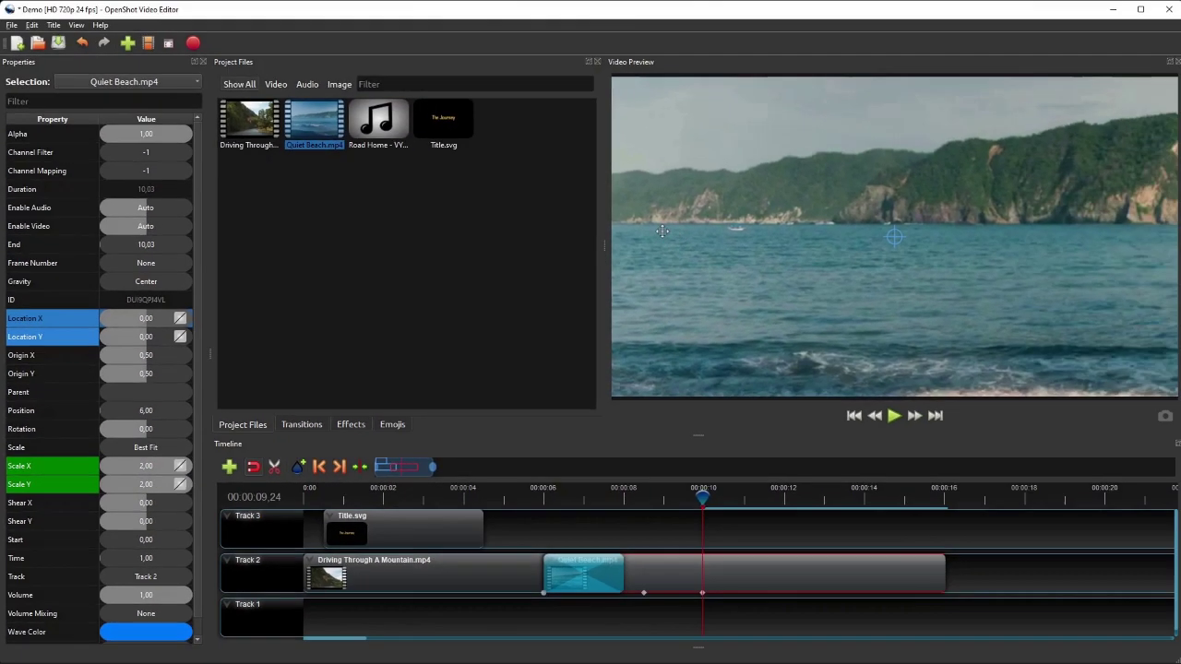
pyautogui.click(1087, 113)
pyautogui.moveTo(724, 231); pyautogui.dragTo(808, 295)
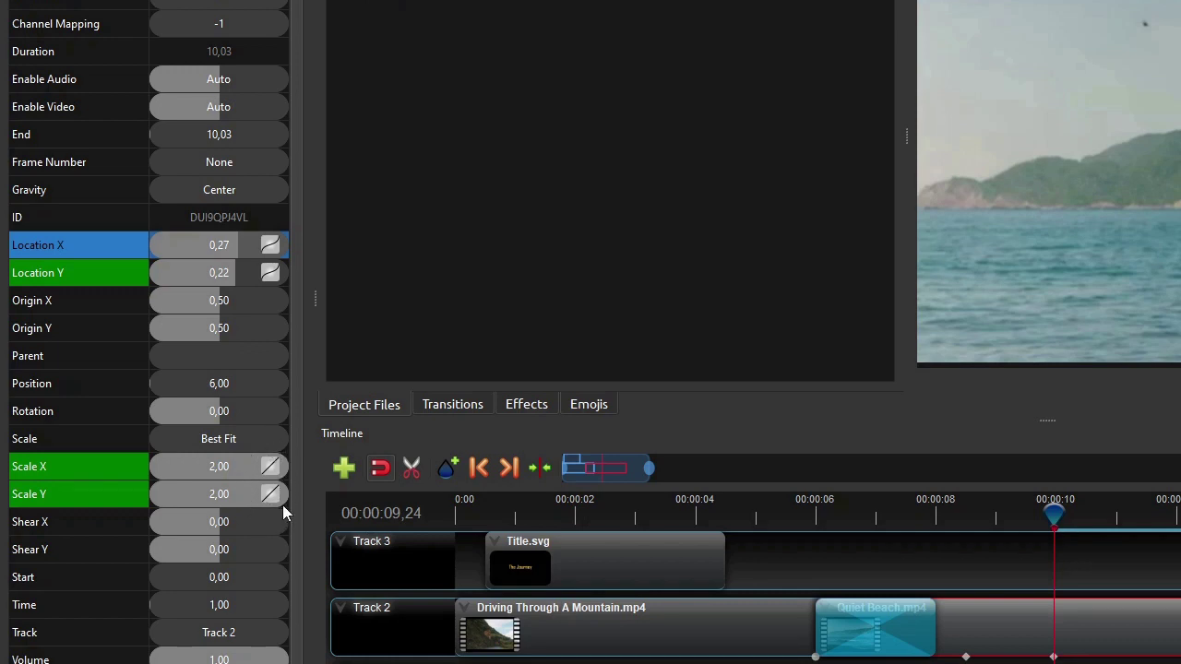
# Step: Apply the Ease Out Bezier preset to the Scale X and Scale Y keyframes of Quiet Beach.mp4
pyautogui.rightClick(269, 467)
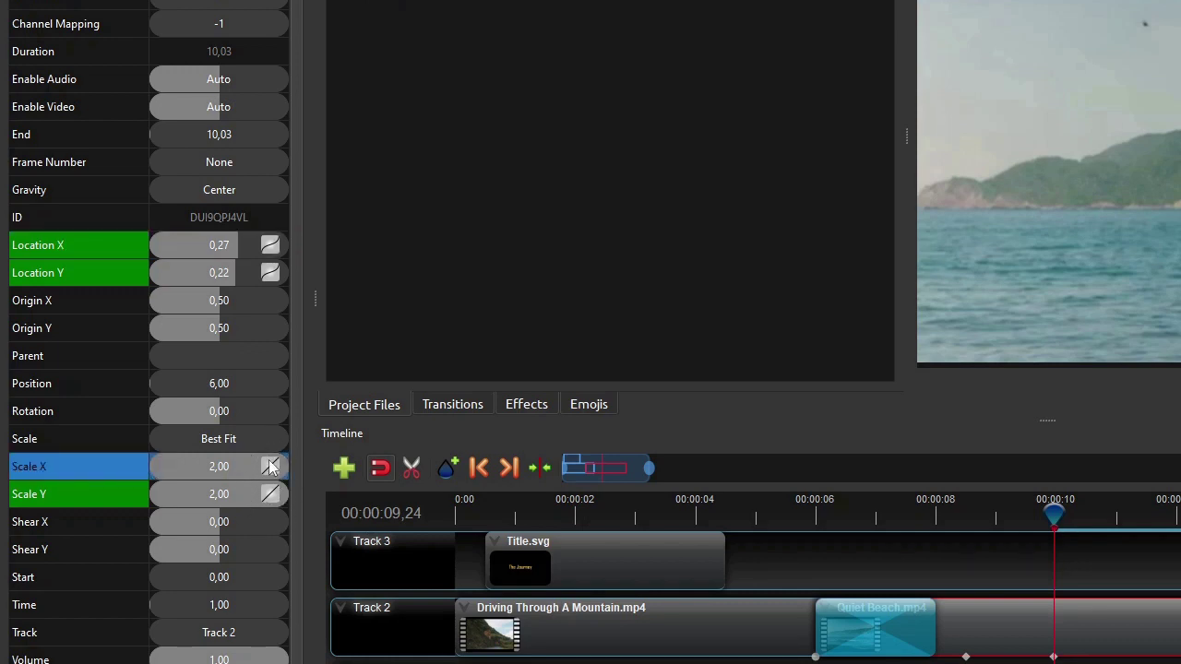
pyautogui.moveTo(304, 470)
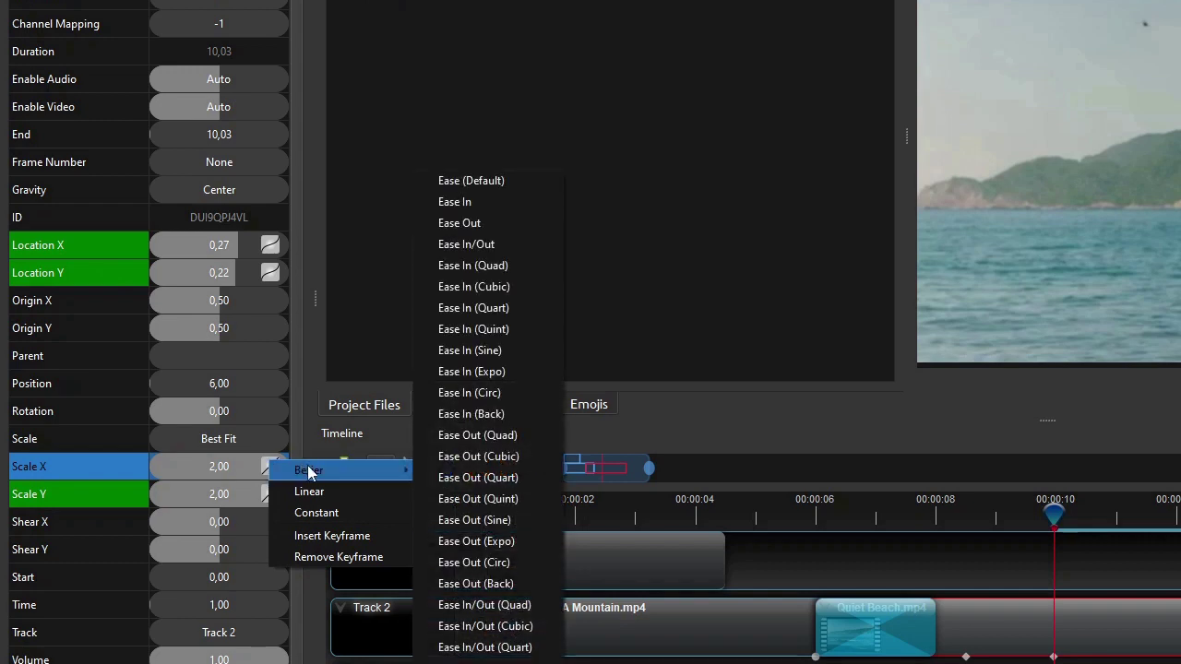
pyautogui.click(498, 224)
pyautogui.rightClick(270, 494)
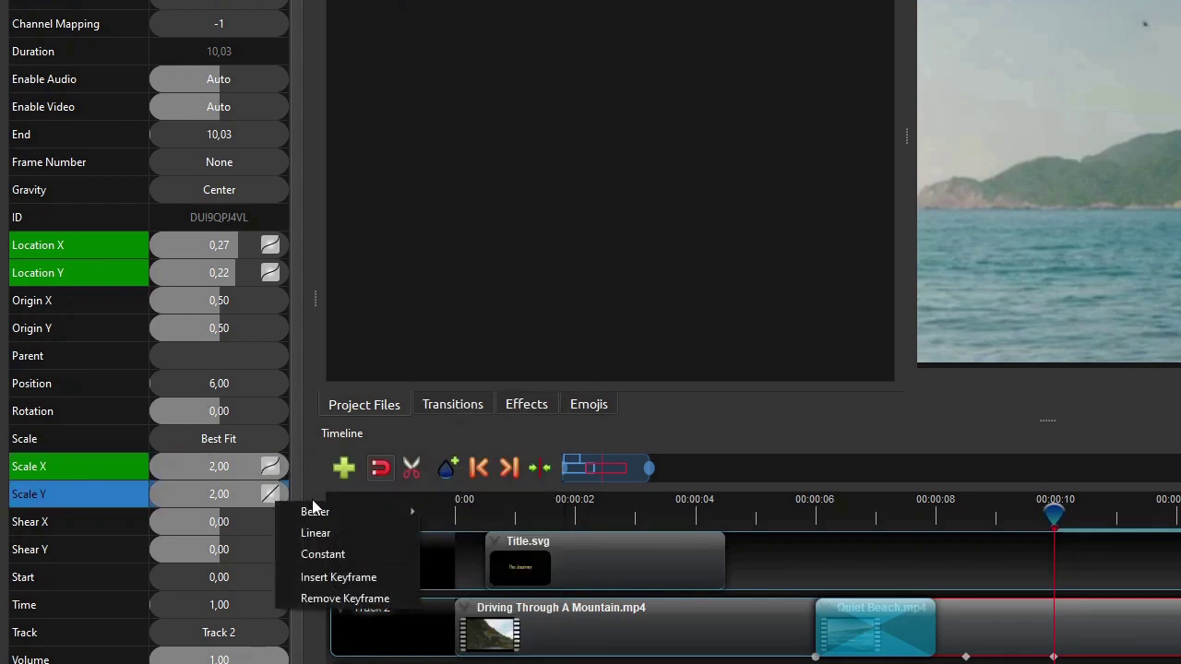
pyautogui.moveTo(305, 506)
pyautogui.click(488, 224)
# Step: Apply the Ease Out Bezier preset to the Location X and Location Y keyframes and preview the zoom from just after 8 seconds
pyautogui.rightClick(270, 245)
pyautogui.moveTo(304, 251)
pyautogui.click(488, 224)
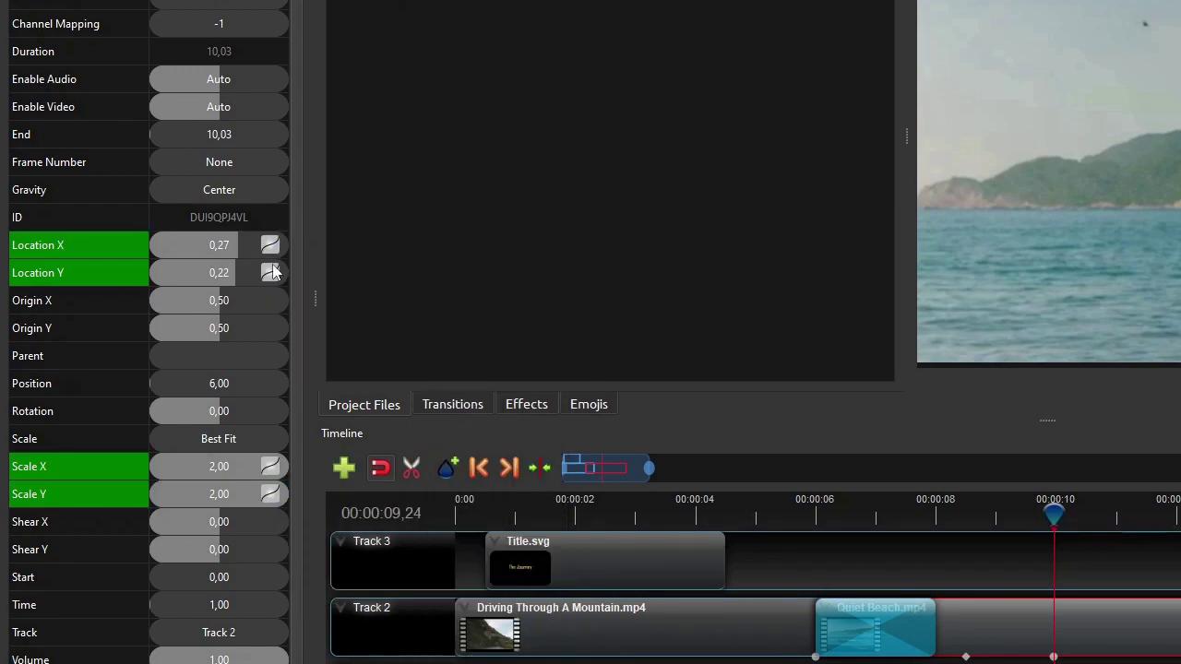
pyautogui.rightClick(269, 273)
pyautogui.moveTo(309, 287)
pyautogui.click(498, 232)
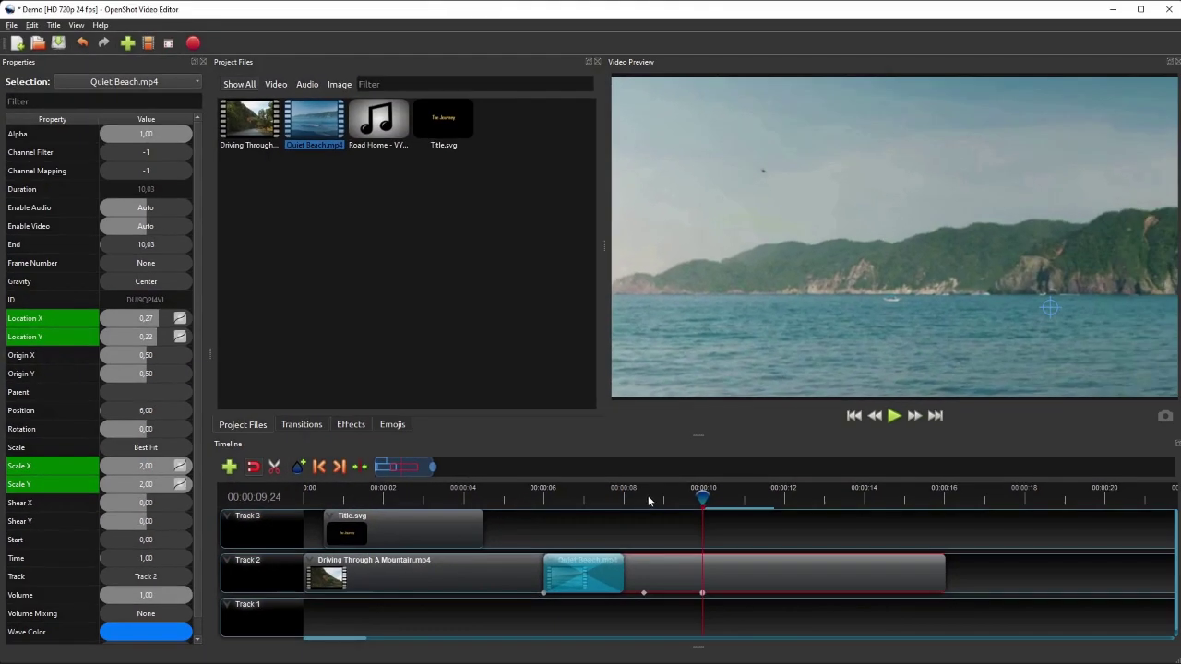
pyautogui.click(632, 494)
pyautogui.click(896, 416)
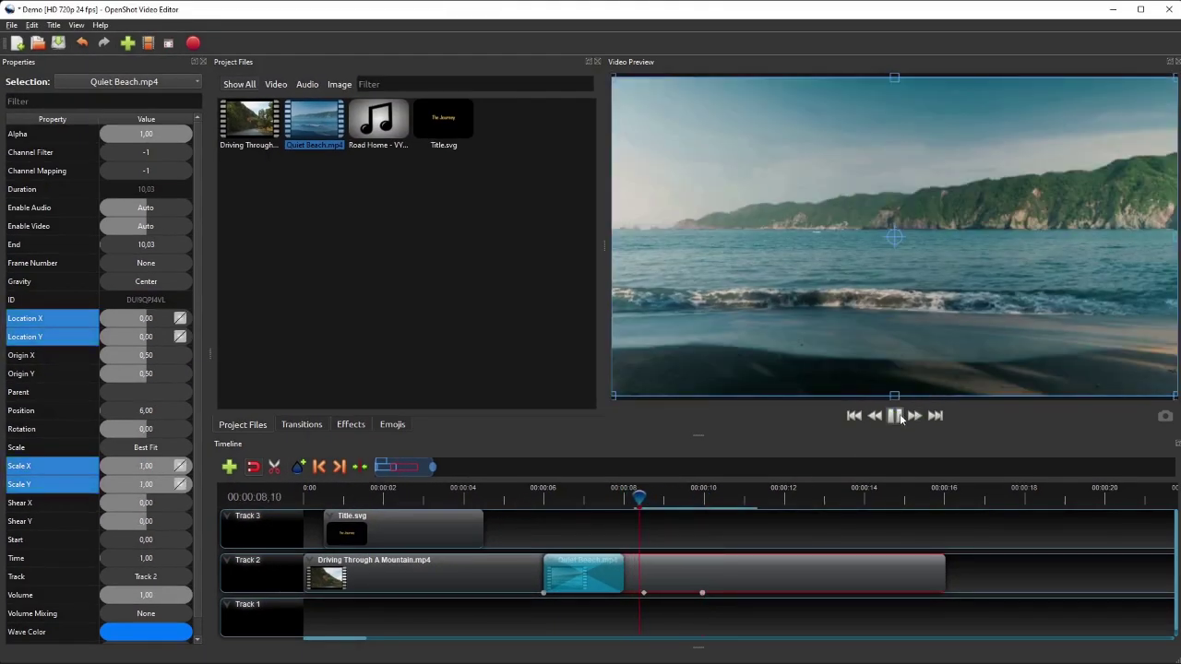
pyautogui.click(894, 416)
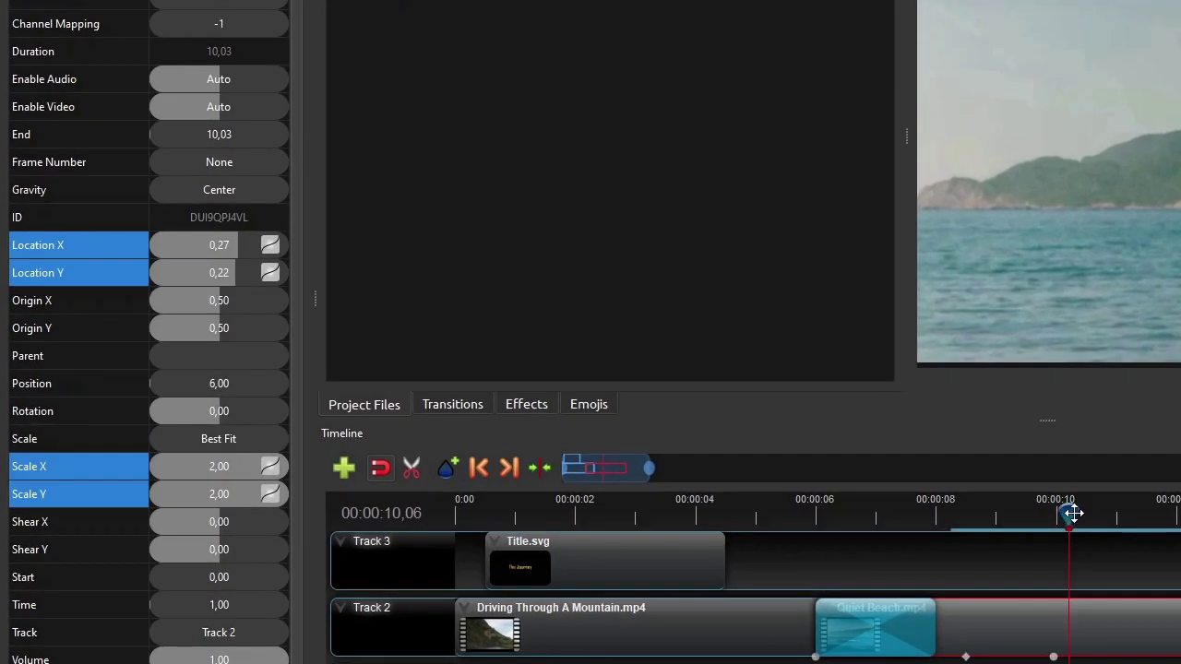
# Step: Insert a Location X keyframe on Quiet Beach.mp4 at 00:00:10,06, and set Location X to -0.2 at 00:00:12,24
pyautogui.rightClick(197, 248)
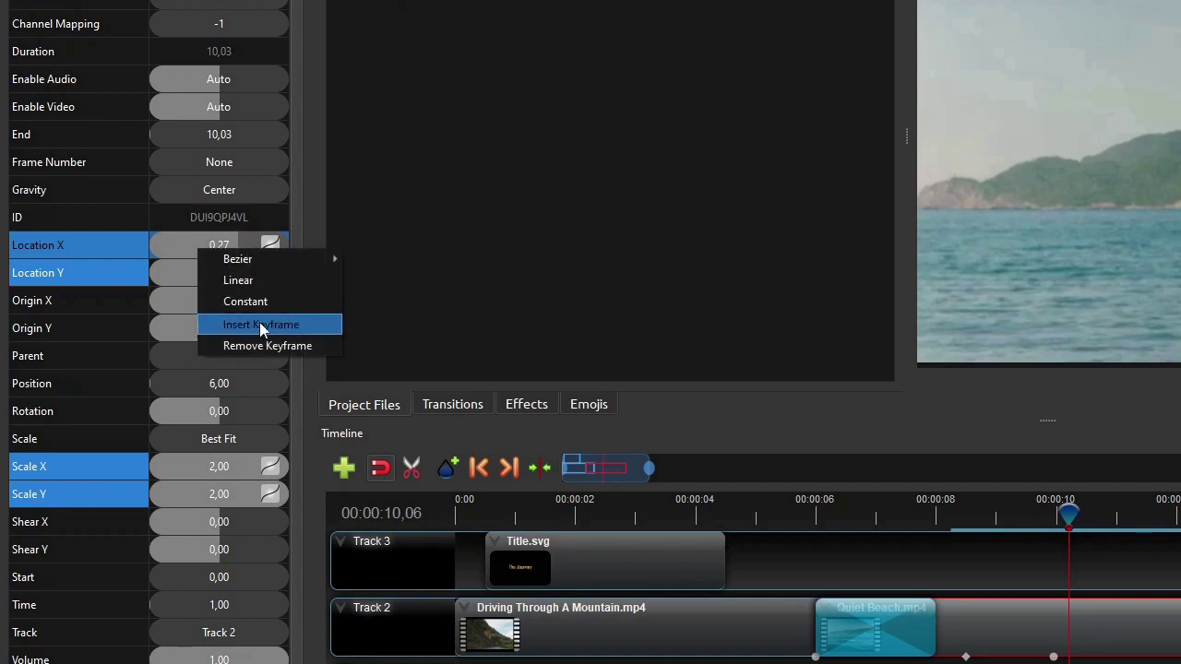
pyautogui.click(261, 325)
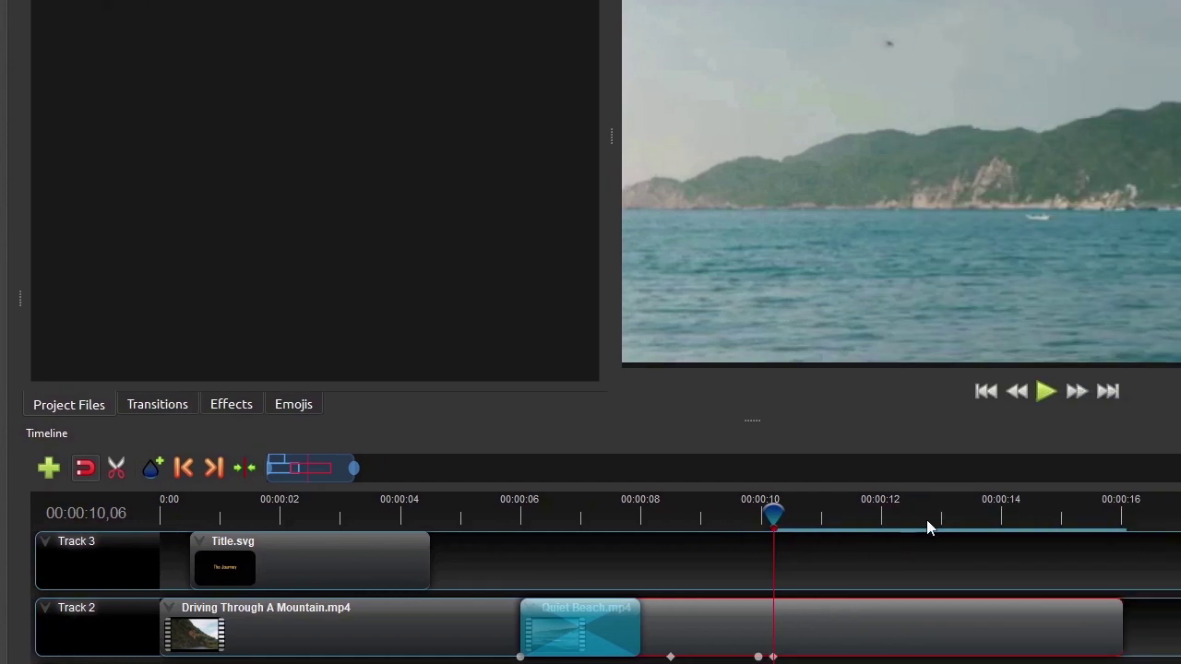
pyautogui.click(927, 520)
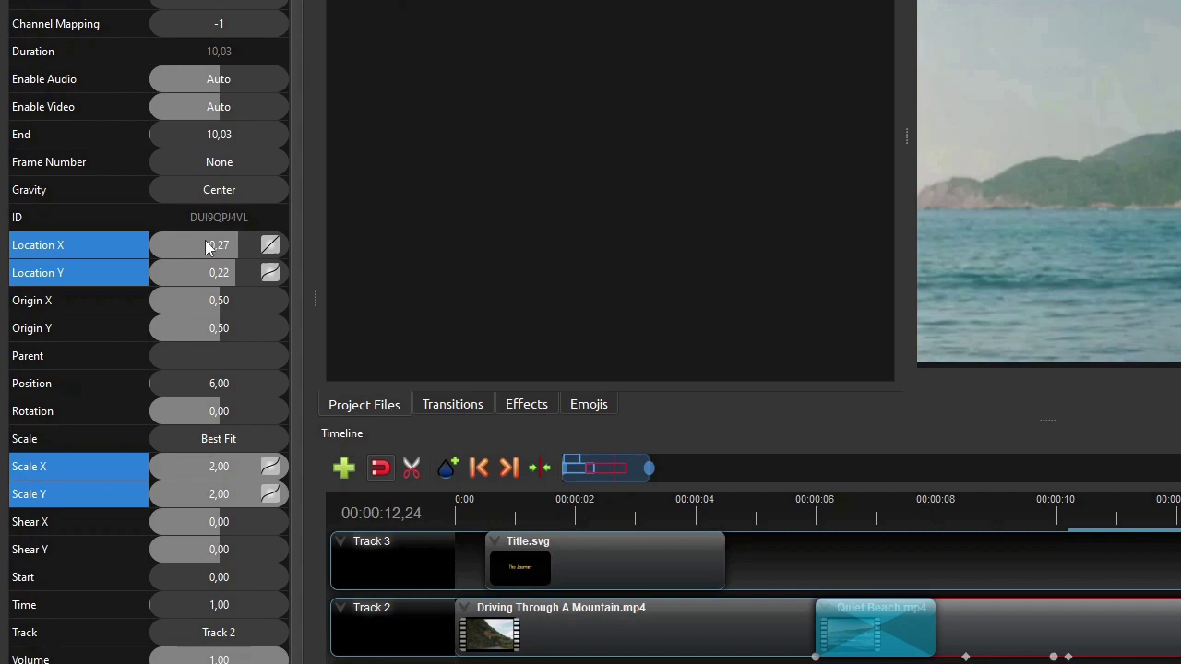
pyautogui.doubleClick(207, 242)
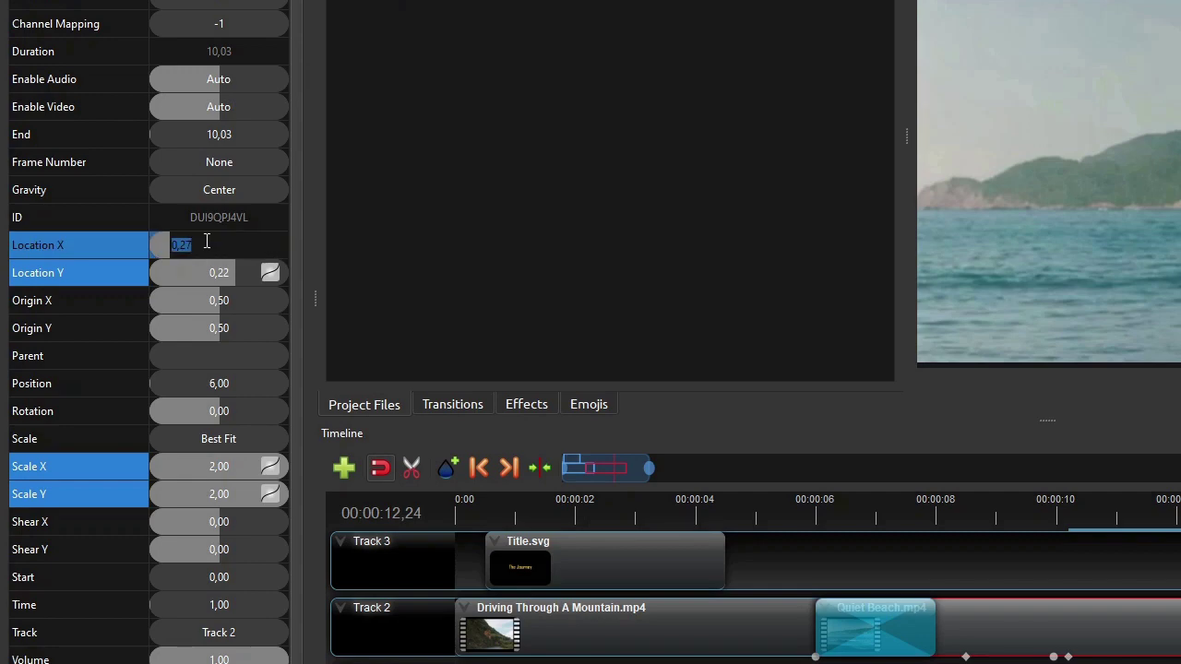
pyautogui.write('-0,2')
pyautogui.press('Return')
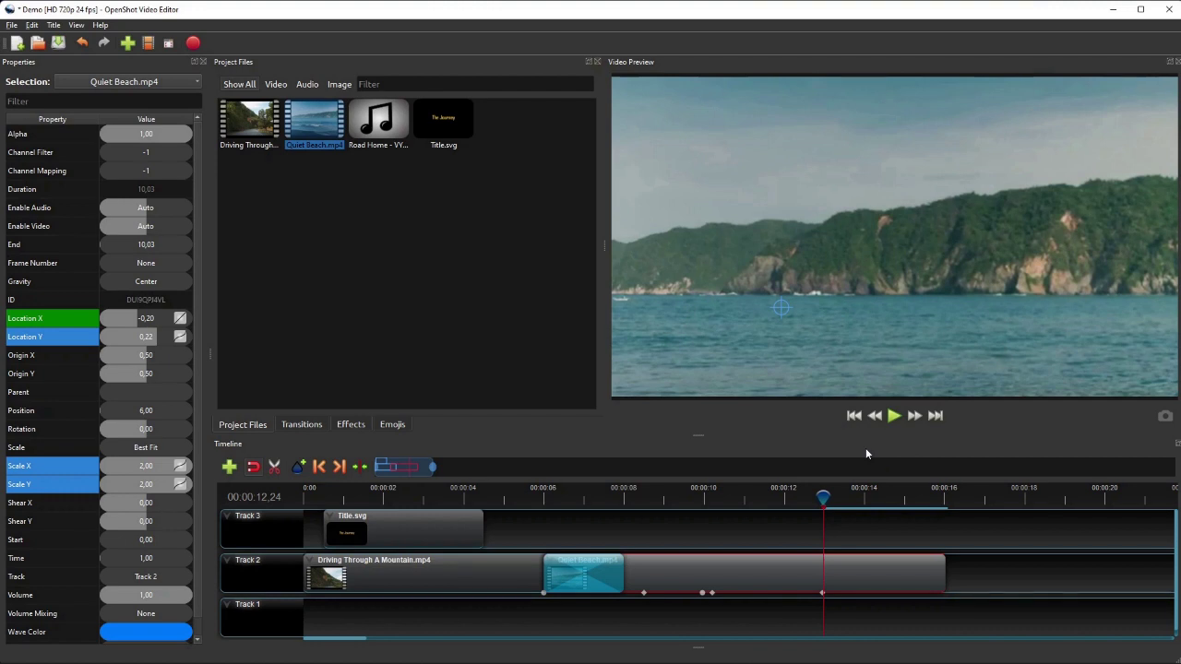
# Step: Insert Scale X, Scale Y and Location X keyframes on Quiet Beach.mp4 at 00:00:13,07 and preview the animation
pyautogui.click(833, 499)
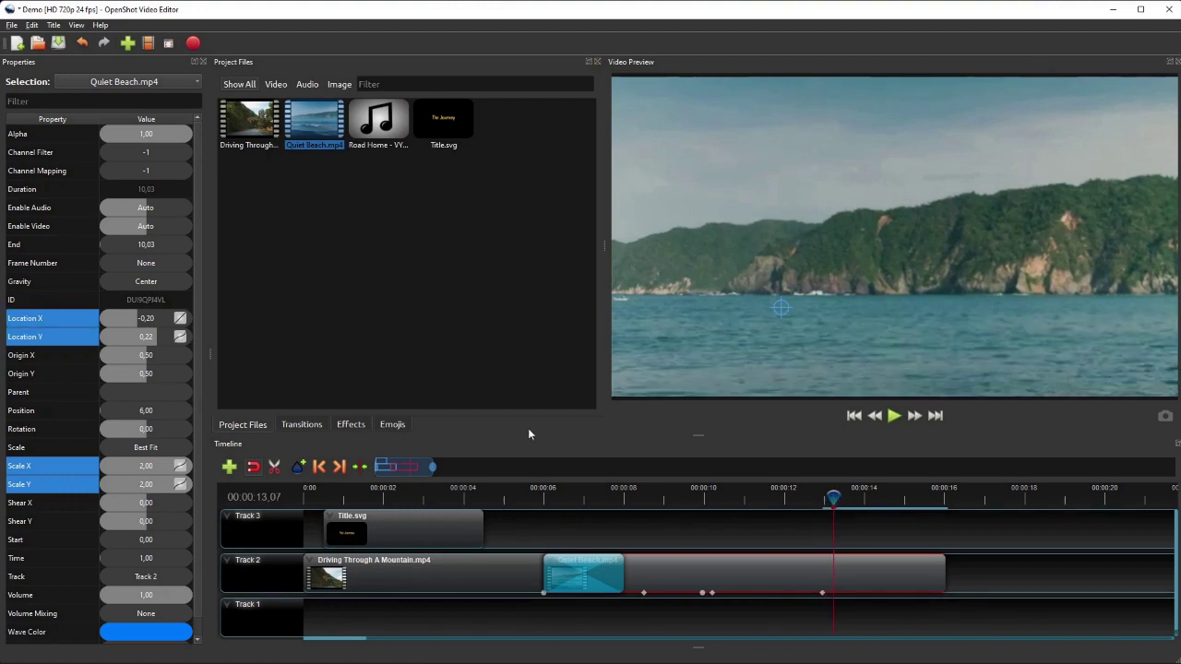
pyautogui.rightClick(160, 476)
pyautogui.click(184, 519)
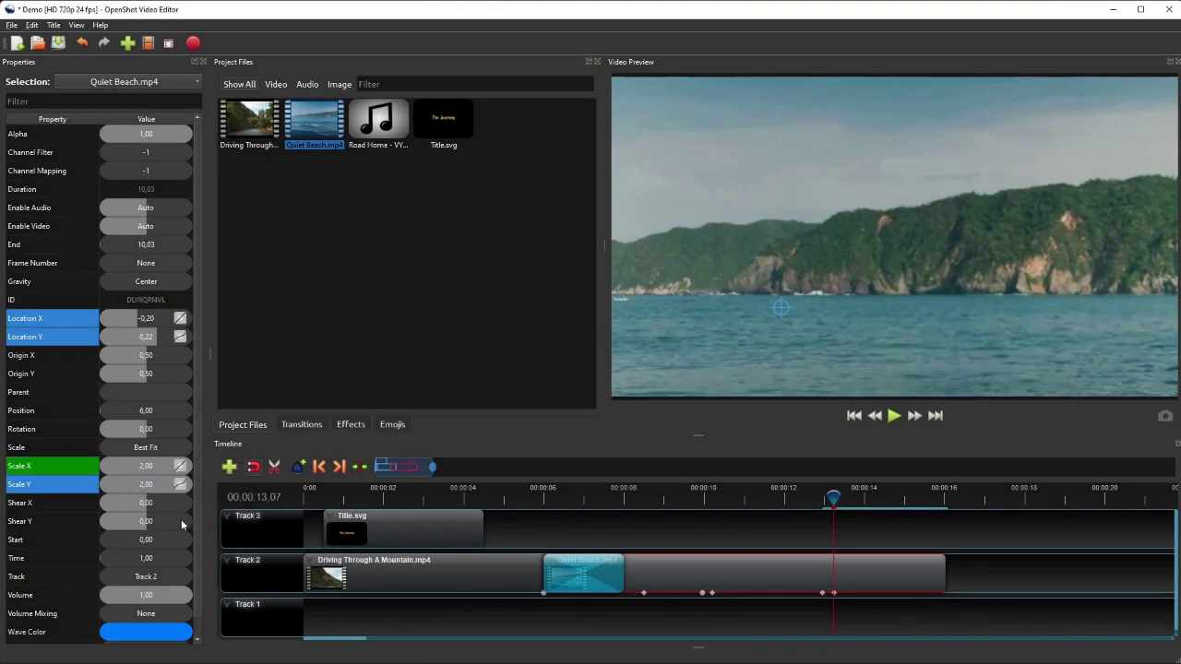
pyautogui.rightClick(142, 480)
pyautogui.click(166, 509)
pyautogui.rightClick(152, 315)
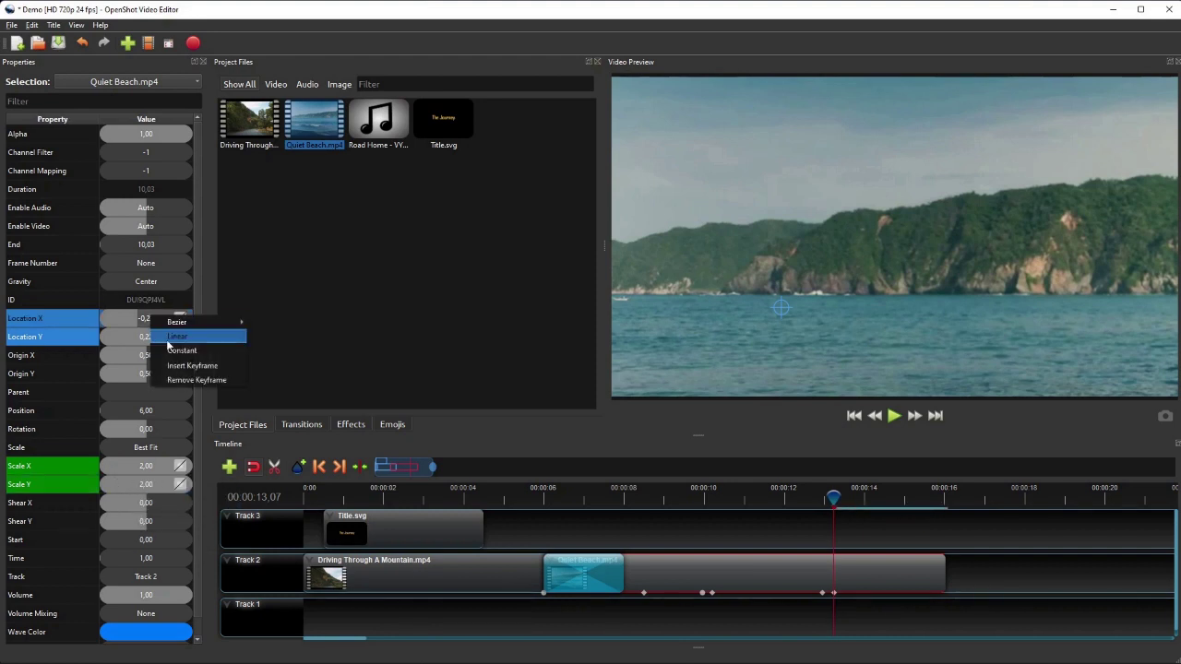
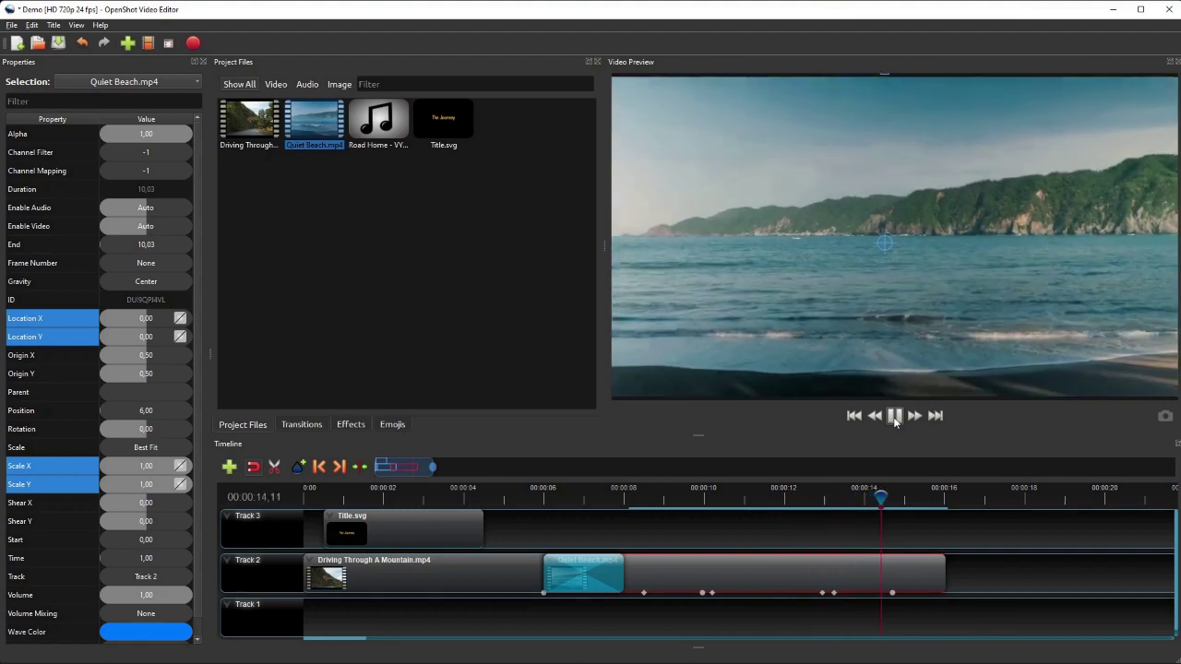
pyautogui.click(894, 416)
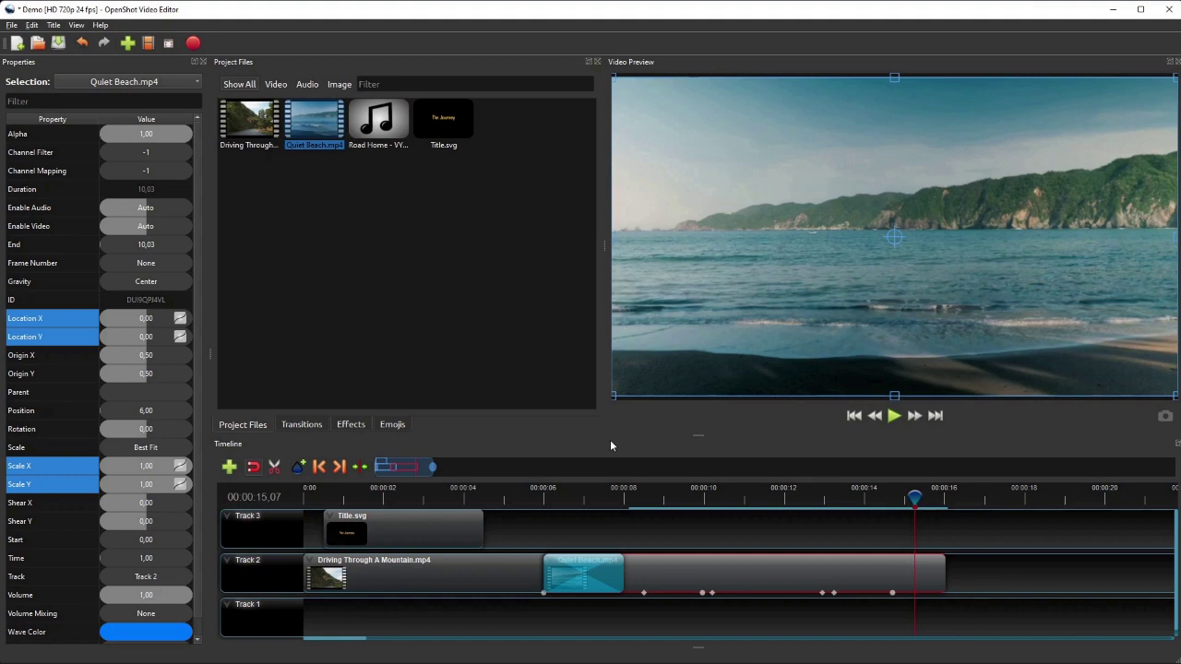
# Step: Add the Crop effect to the Quiet Beach.mp4 clip and show its properties, moving the overlapping transition aside and back to reach the effect
pyautogui.click(359, 426)
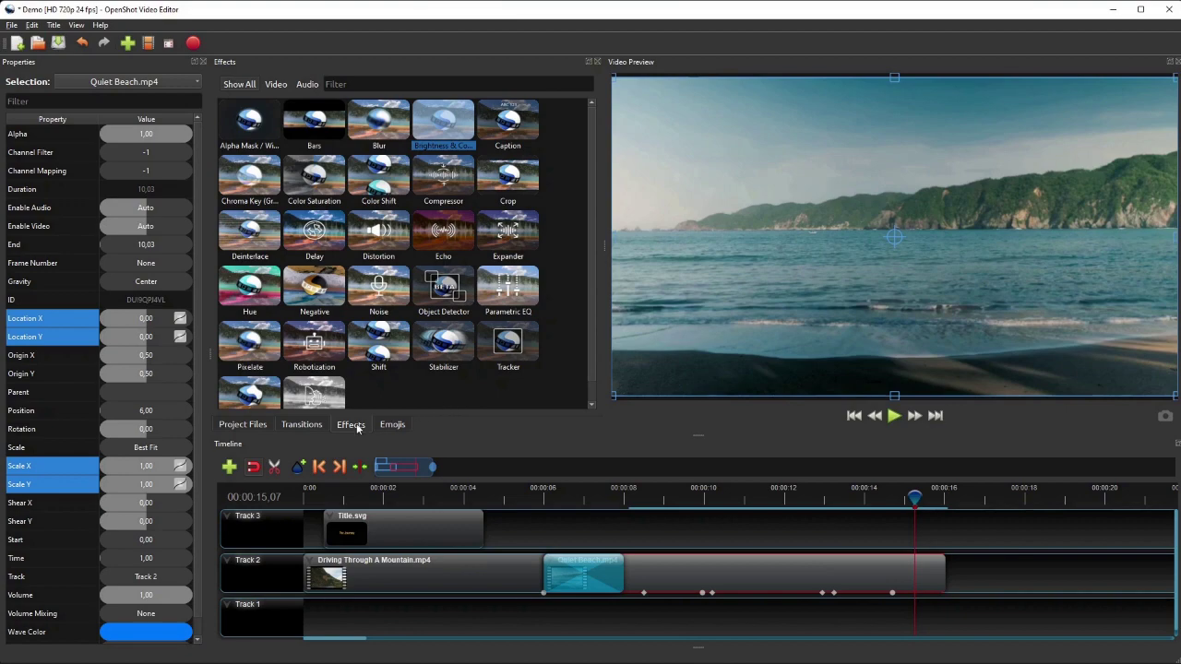
pyautogui.moveTo(507, 175); pyautogui.dragTo(731, 570)
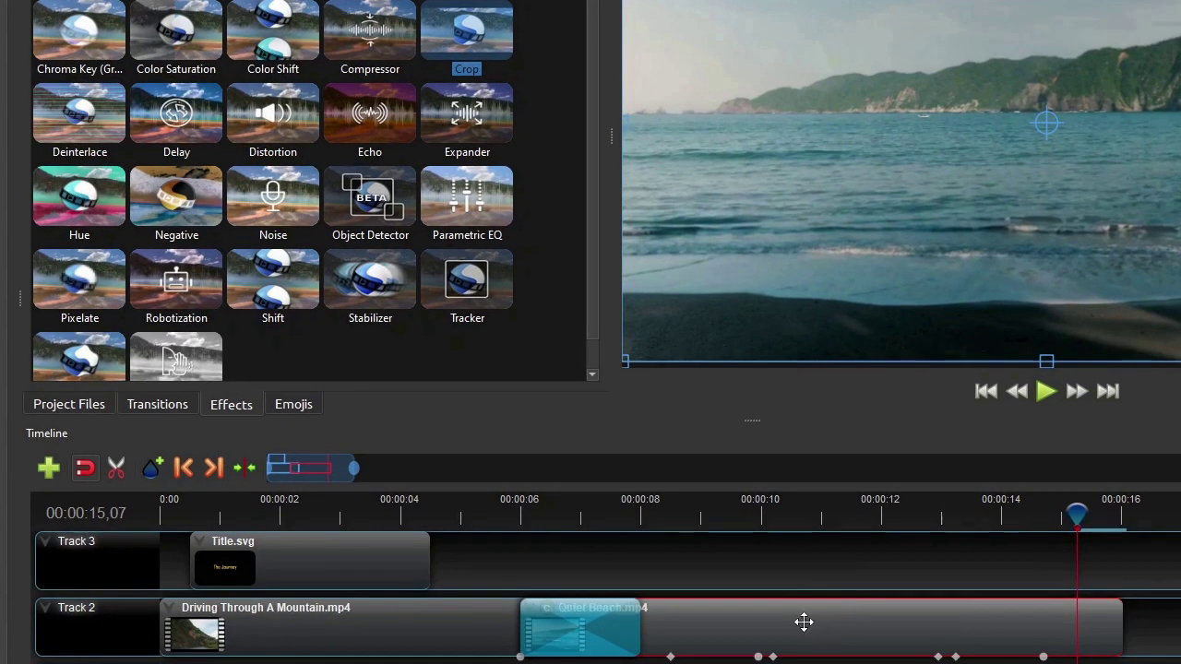
pyautogui.moveTo(569, 580); pyautogui.dragTo(572, 531)
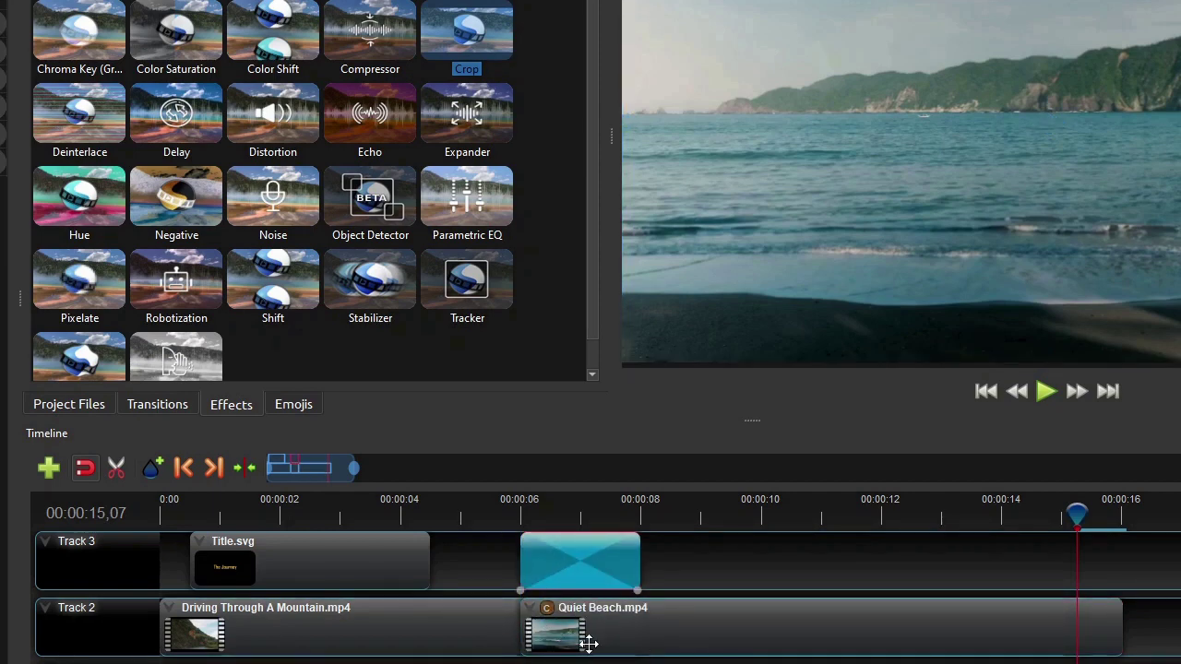
pyautogui.click(547, 610)
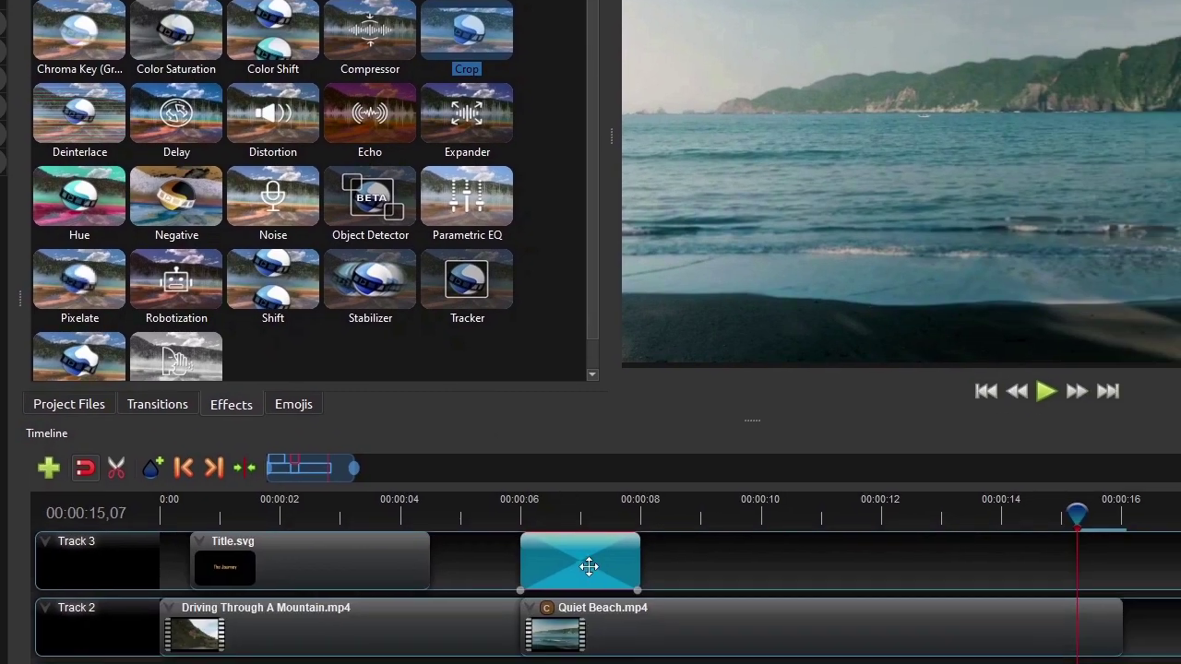
pyautogui.moveTo(589, 566); pyautogui.dragTo(586, 609)
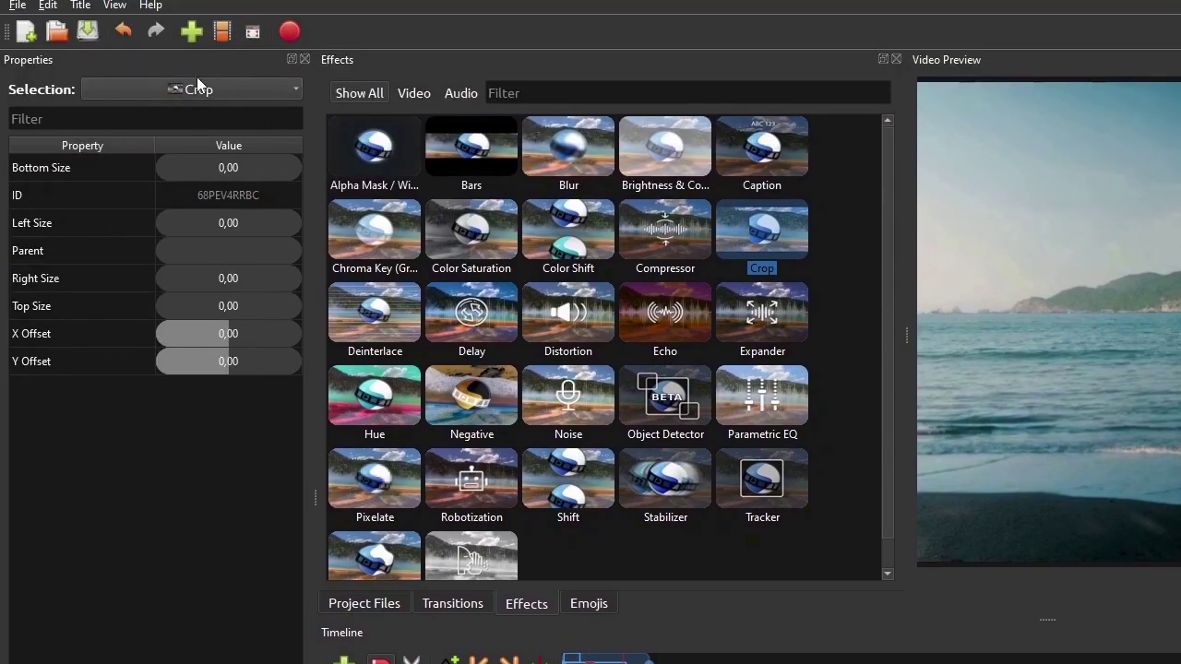
pyautogui.click(216, 86)
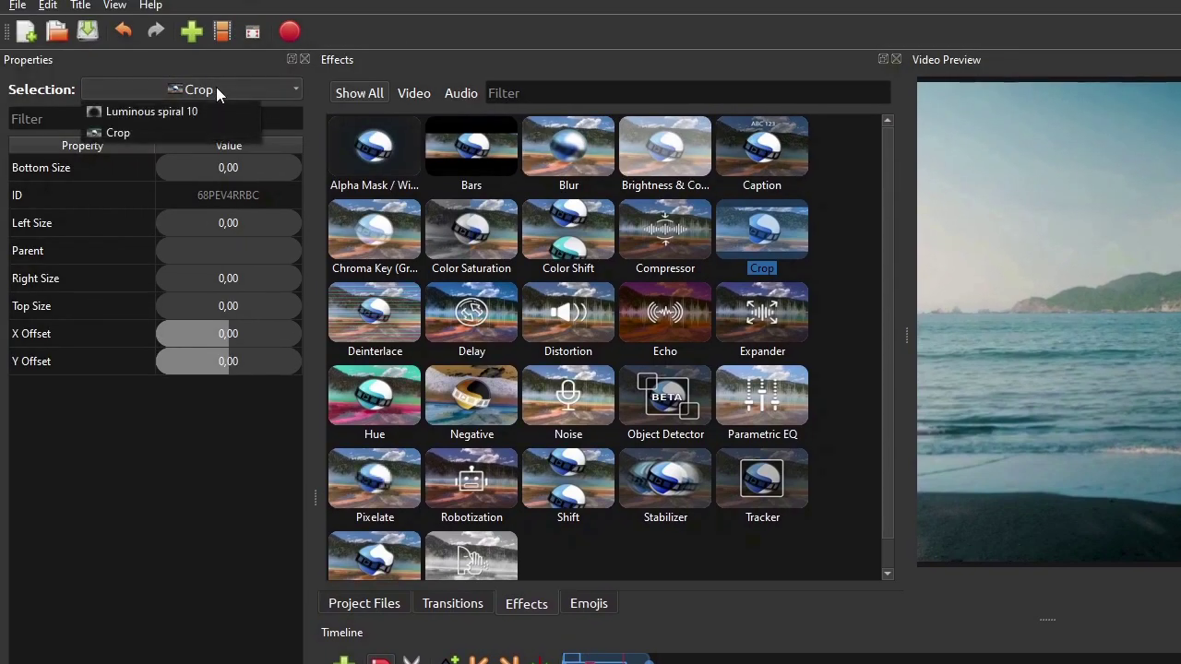
pyautogui.click(133, 132)
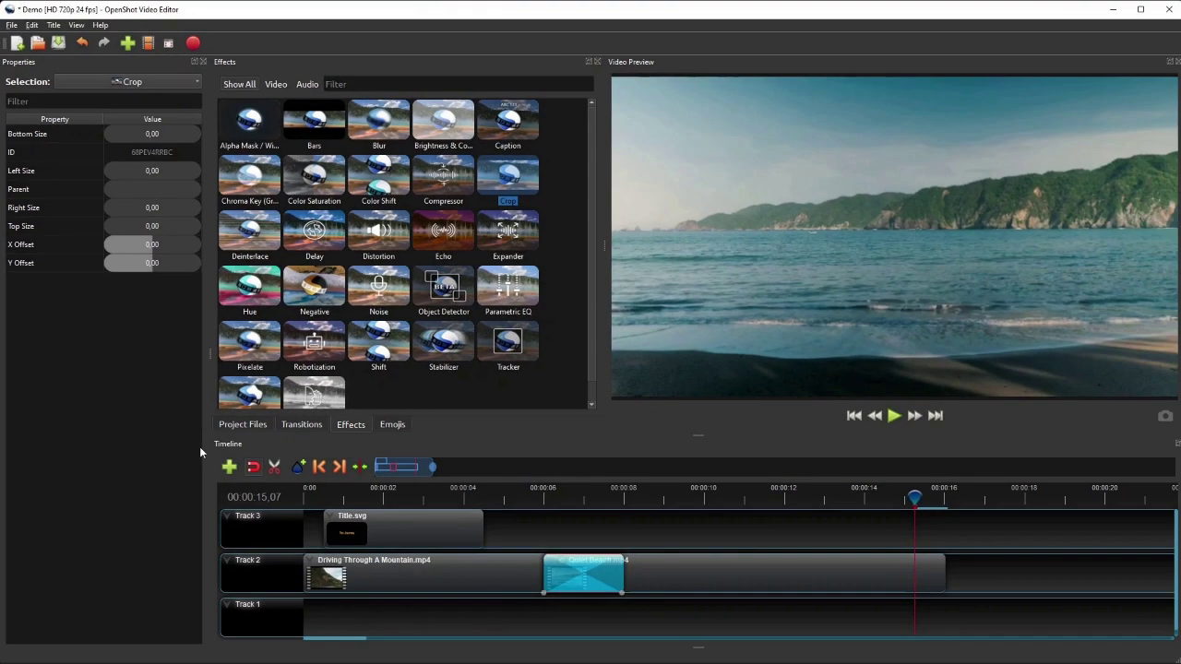
# Step: At Quiet Beach.mp4's 00:00:14,18 keyframe, insert Bottom Size and Top Size keyframes for the Crop effect
pyautogui.click(766, 565)
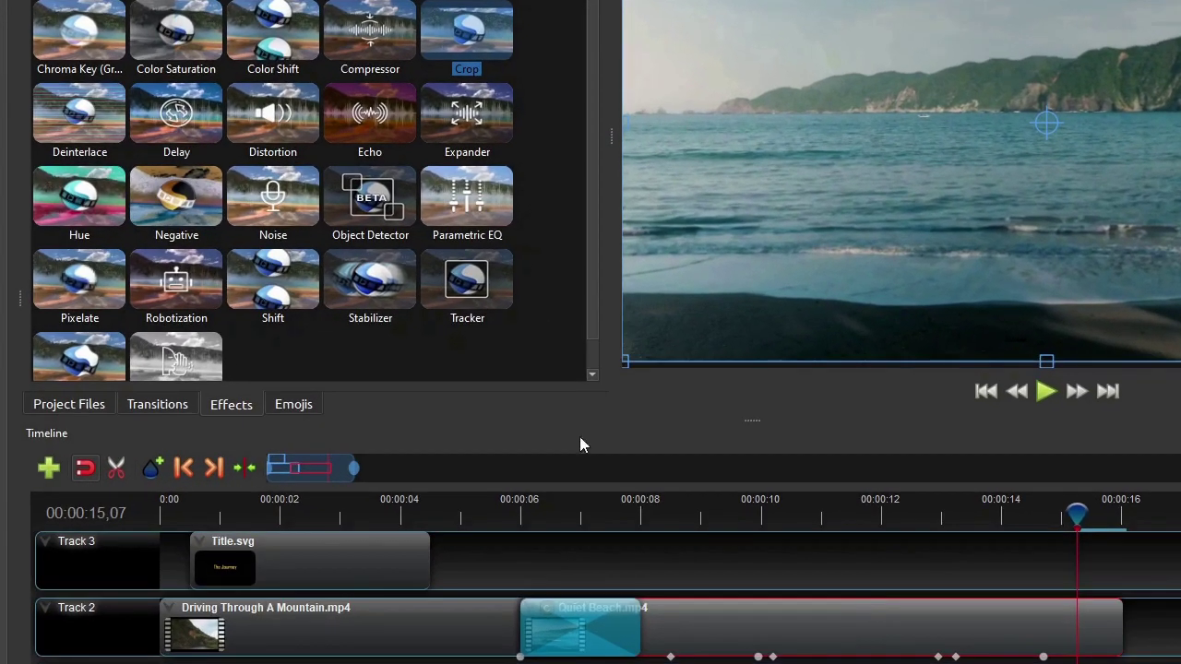
pyautogui.click(192, 471)
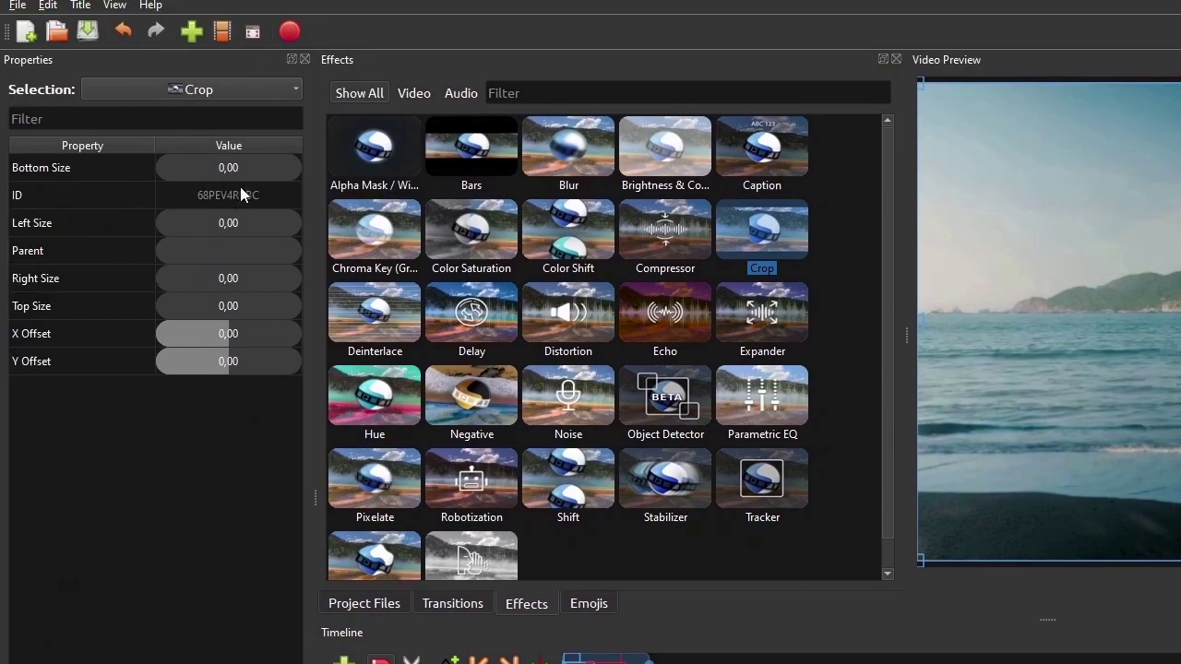
pyautogui.click(235, 166)
pyautogui.rightClick(242, 168)
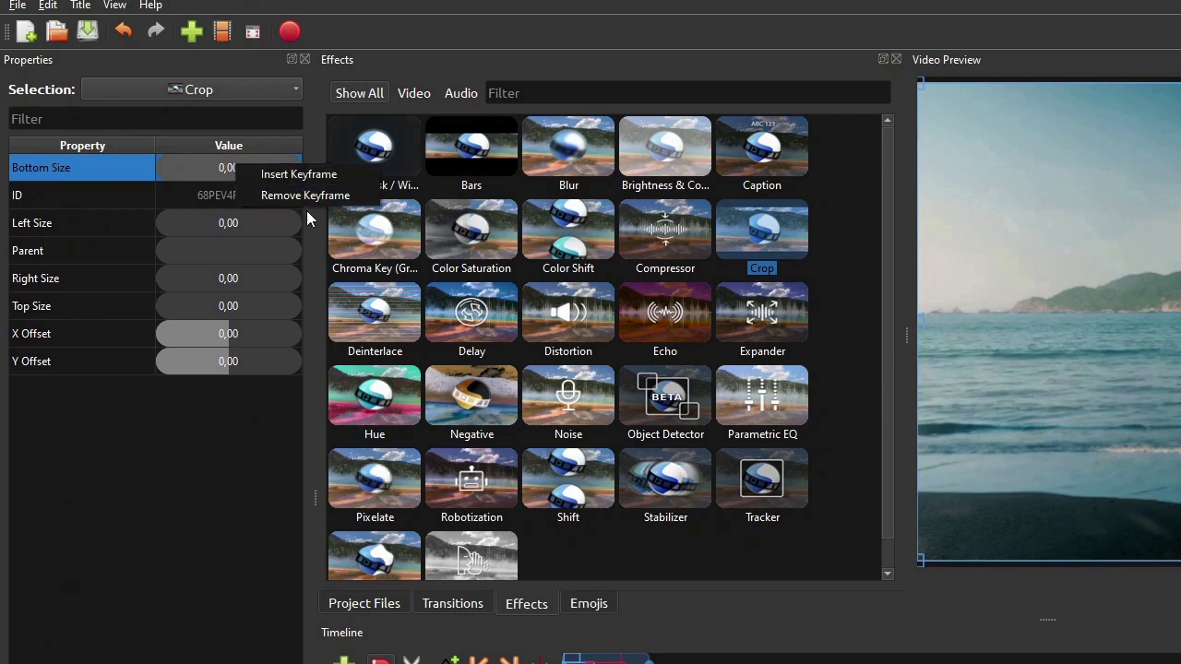
pyautogui.click(303, 174)
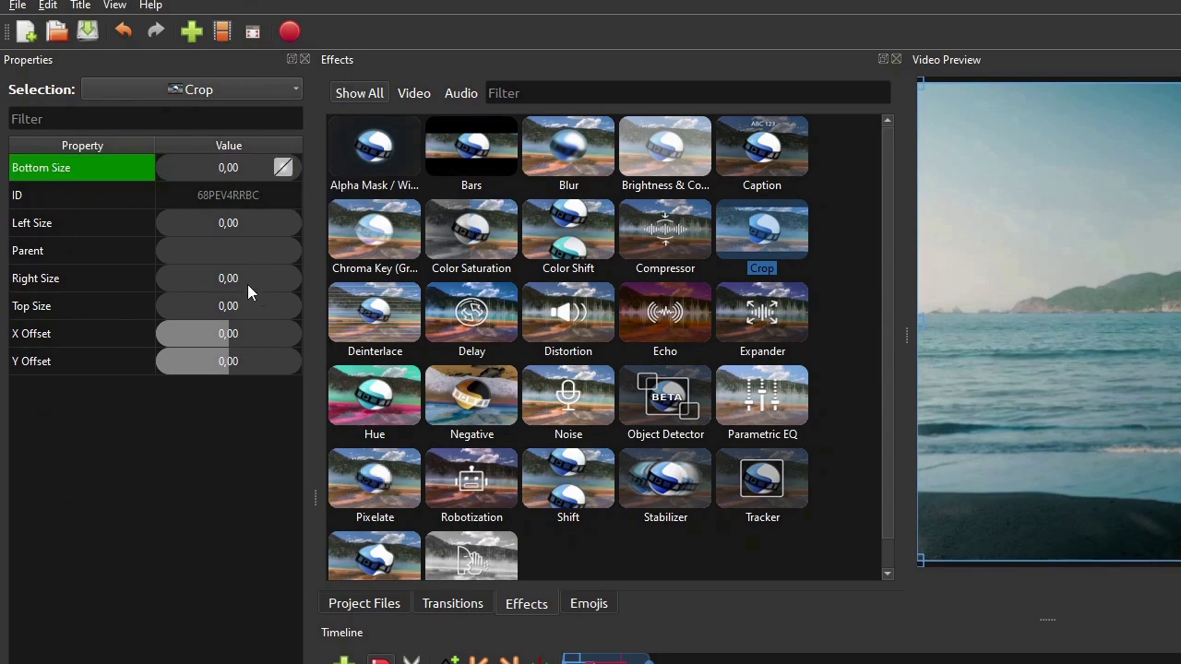
pyautogui.click(246, 300)
pyautogui.rightClick(246, 300)
pyautogui.click(304, 310)
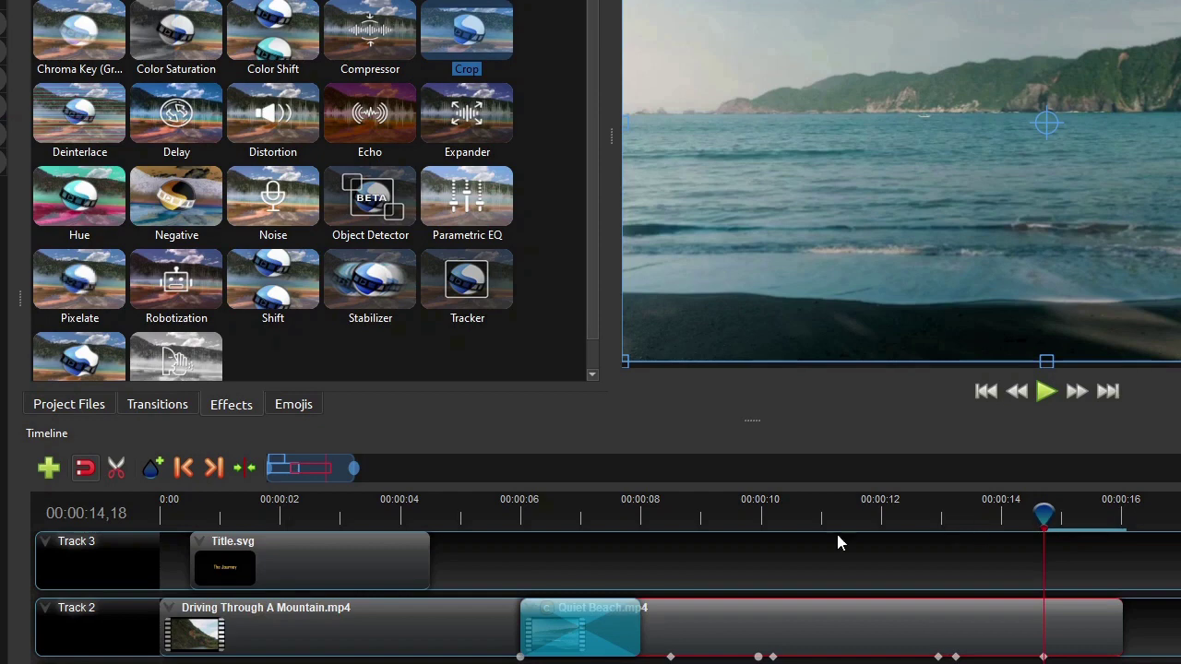
# Step: At the end of the beach clip, 00:00:16,01, set the Crop effect's Bottom Size and Top Size to 0.5
pyautogui.click(222, 470)
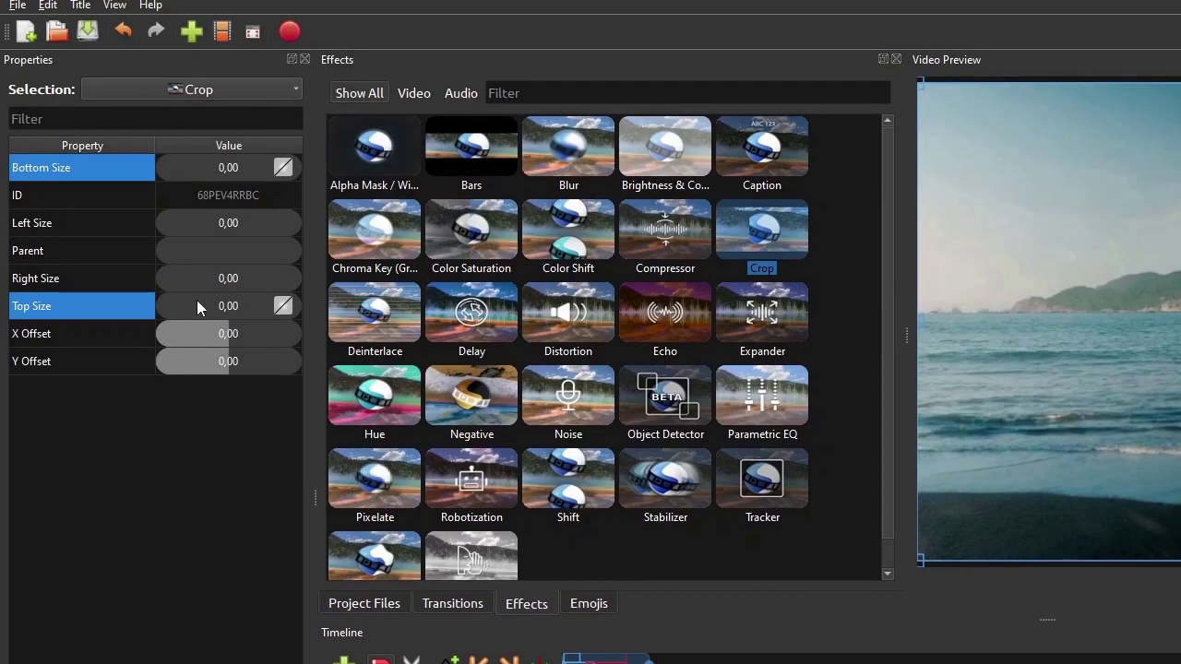
pyautogui.doubleClick(236, 173)
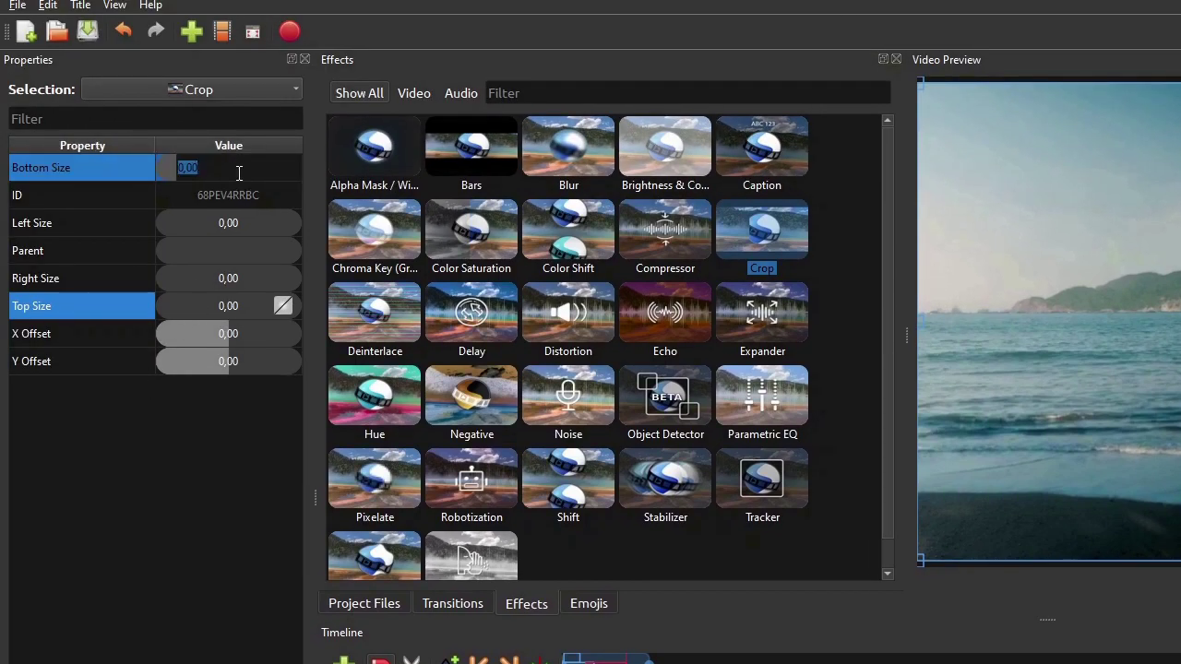
pyautogui.write('0,')
pyautogui.doubleClick(252, 312)
pyautogui.write('0,5')
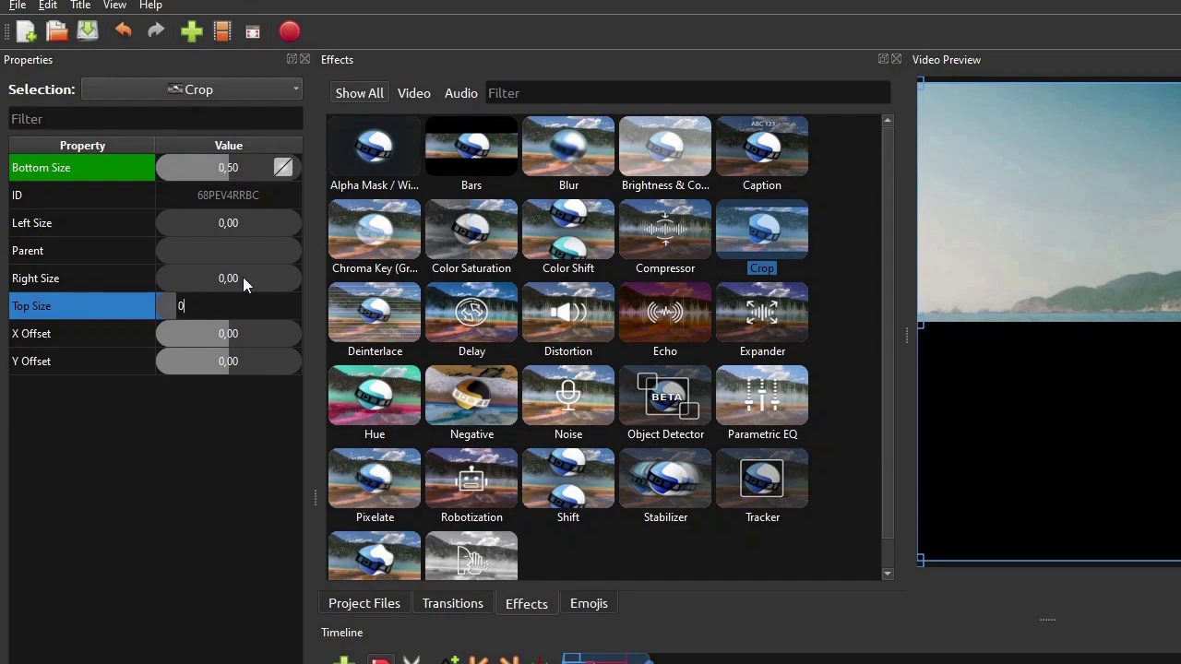
pyautogui.click(264, 326)
pyautogui.click(247, 309)
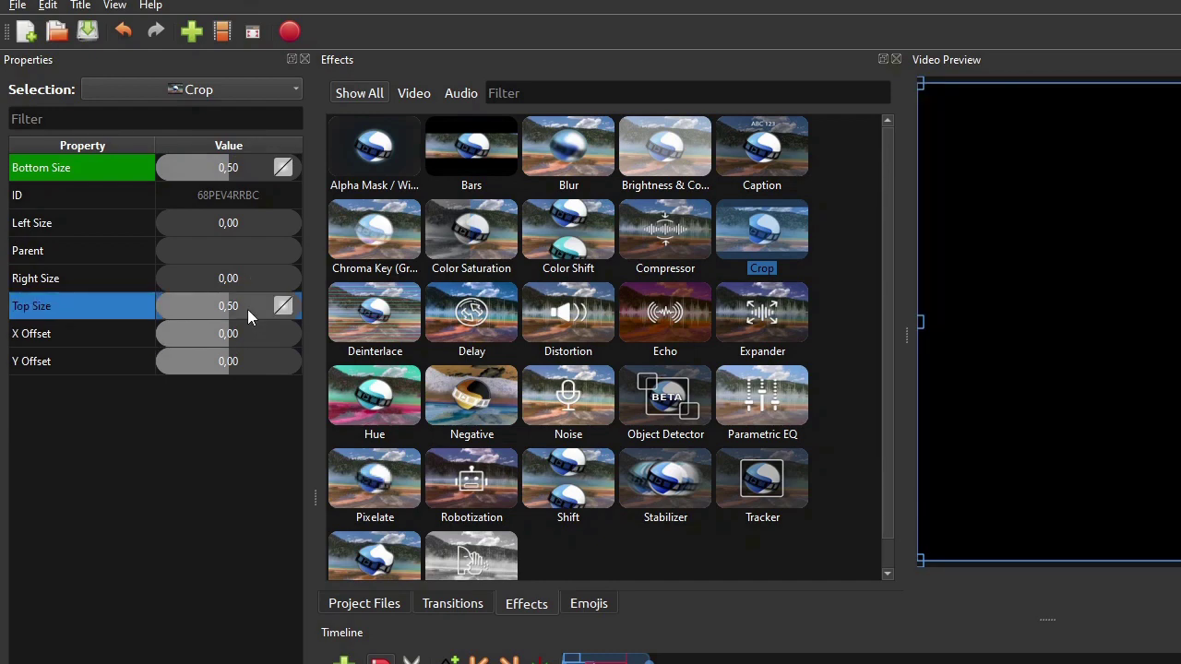
# Step: Apply the Ease In Bezier preset to the Crop effect's Top Size keyframe and a Bezier easing preset to Bottom Size
pyautogui.rightClick(273, 308)
pyautogui.moveTo(305, 310)
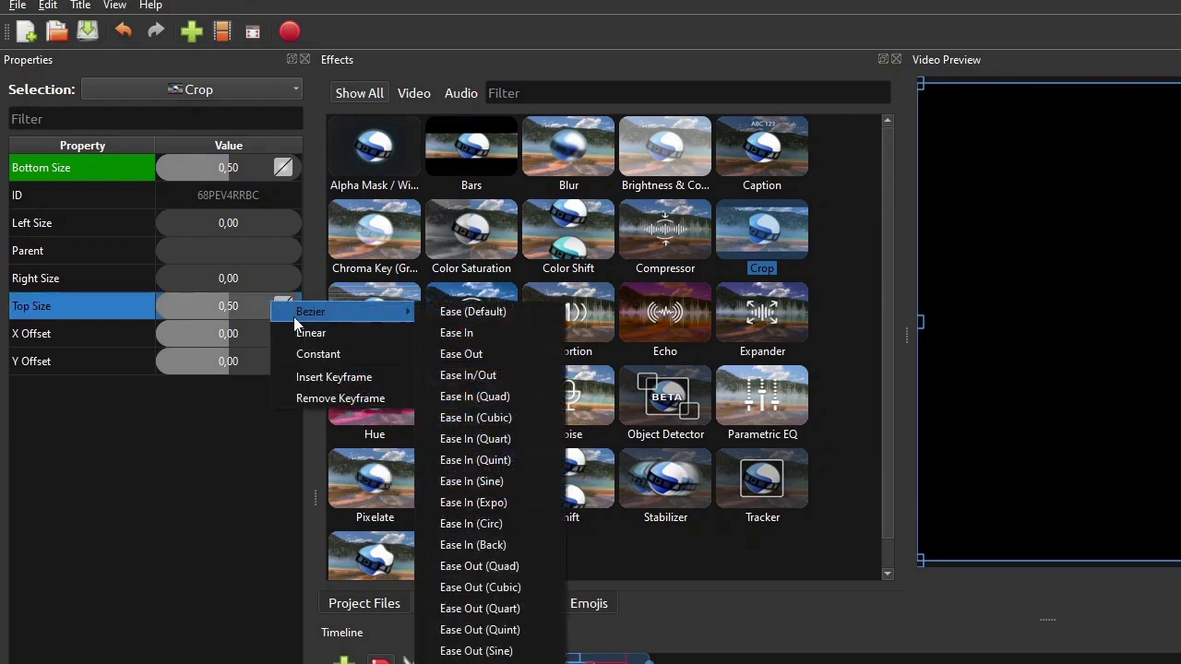
pyautogui.click(477, 333)
pyautogui.rightClick(282, 169)
pyautogui.moveTo(318, 174)
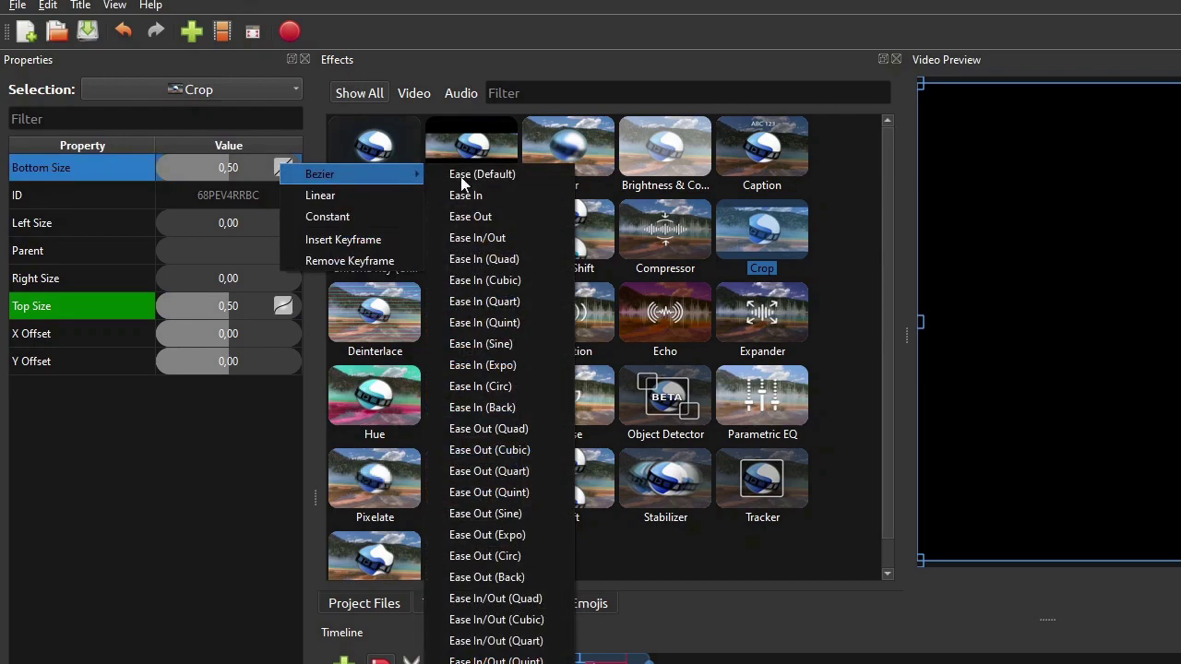
pyautogui.click(516, 231)
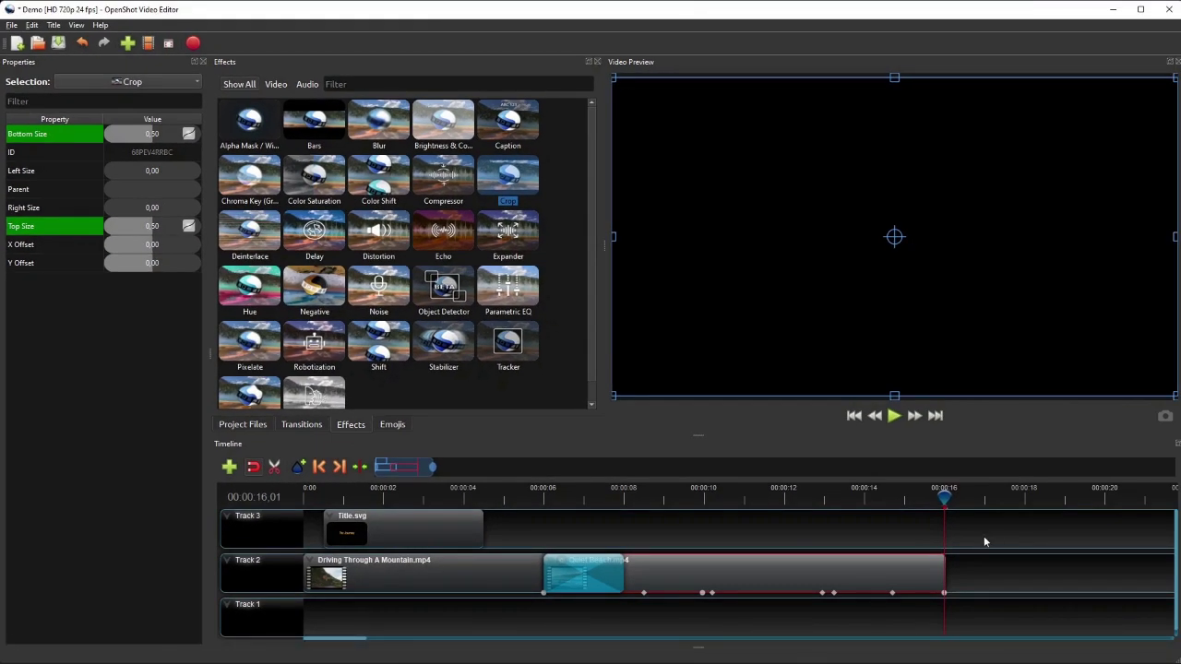
# Step: Place Road Home - VYEN.mp3 at the start of Track 1 and display its waveform
pyautogui.click(250, 425)
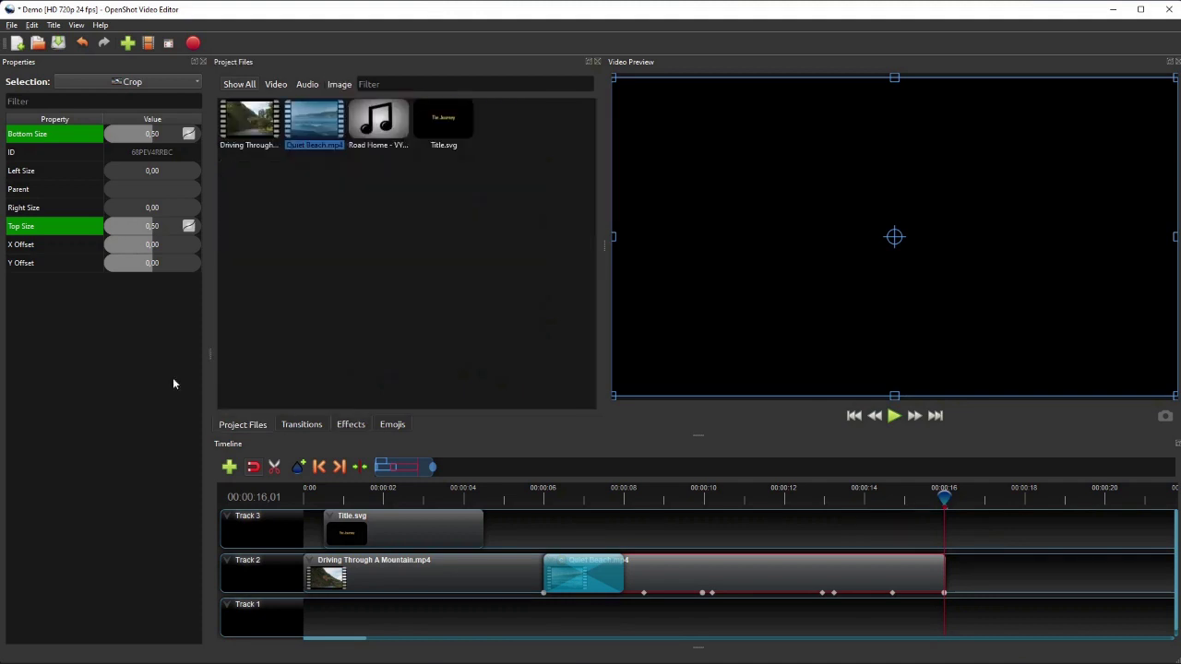
pyautogui.moveTo(355, 125); pyautogui.dragTo(384, 609)
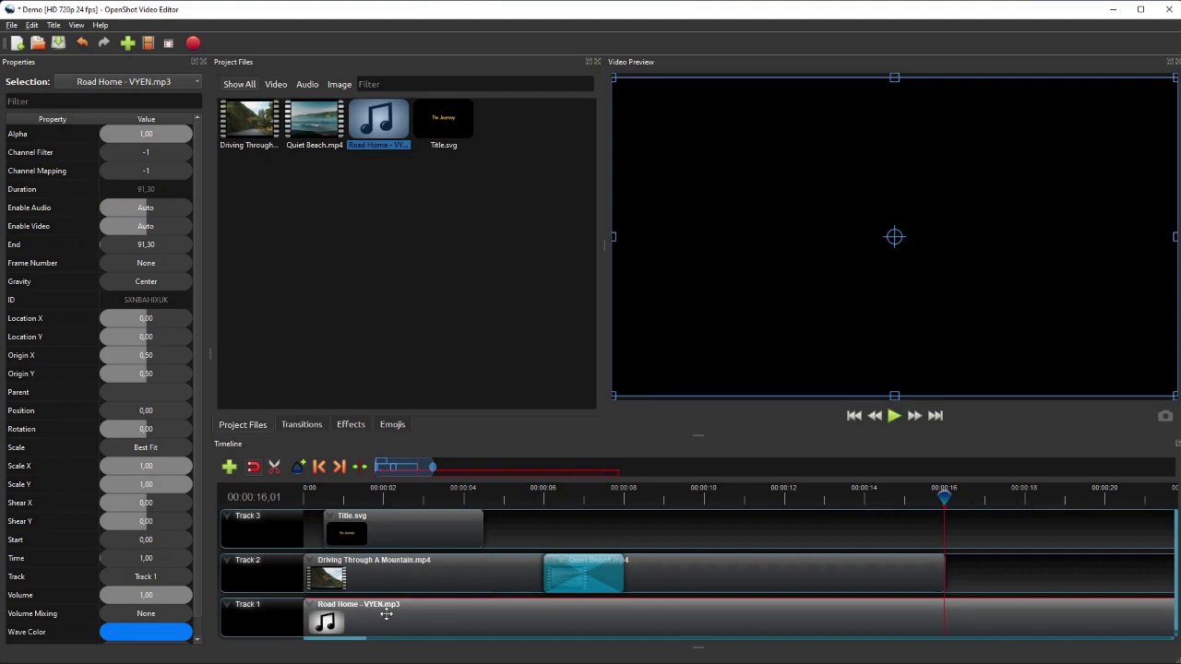
pyautogui.rightClick(398, 608)
pyautogui.moveTo(389, 558)
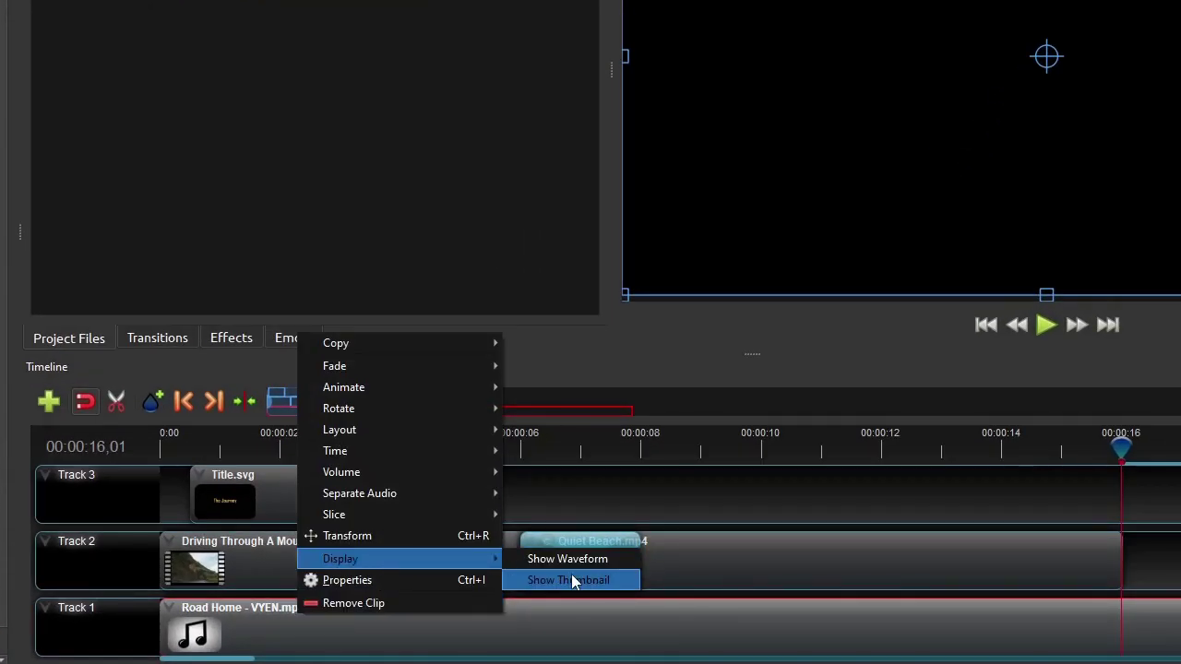
pyautogui.click(569, 561)
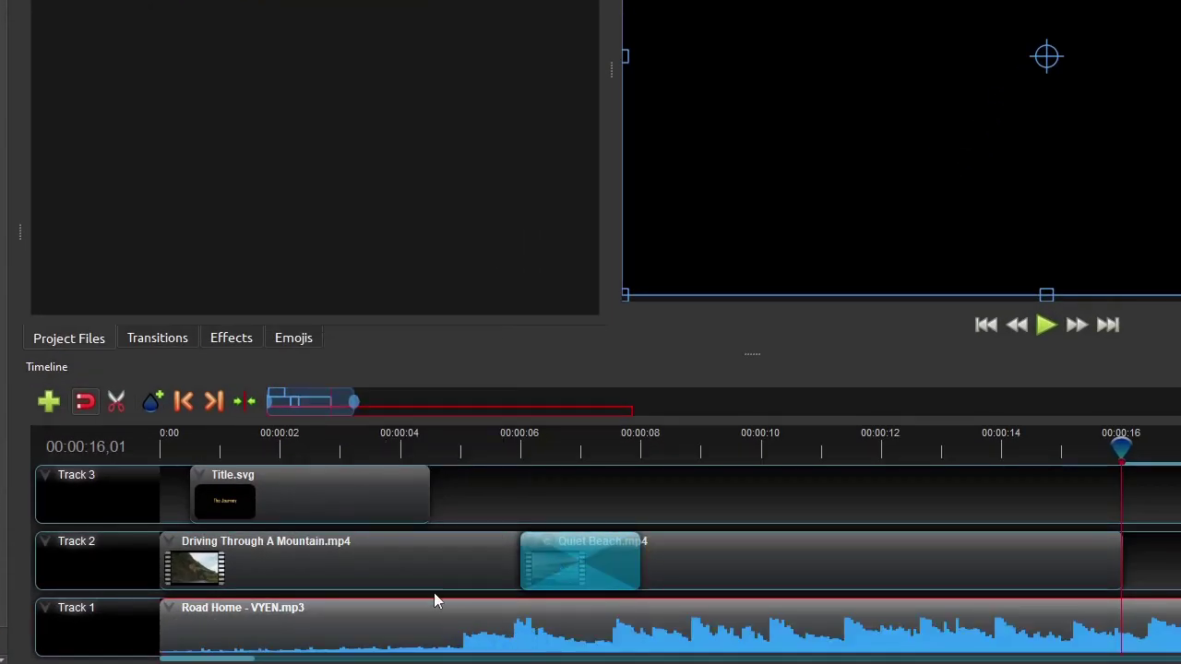
# Step: Slice the Road Home - VYEN.mp3 clip at 00:00:03,25, keep its right side, and move it to the start of Track 1
pyautogui.click(401, 450)
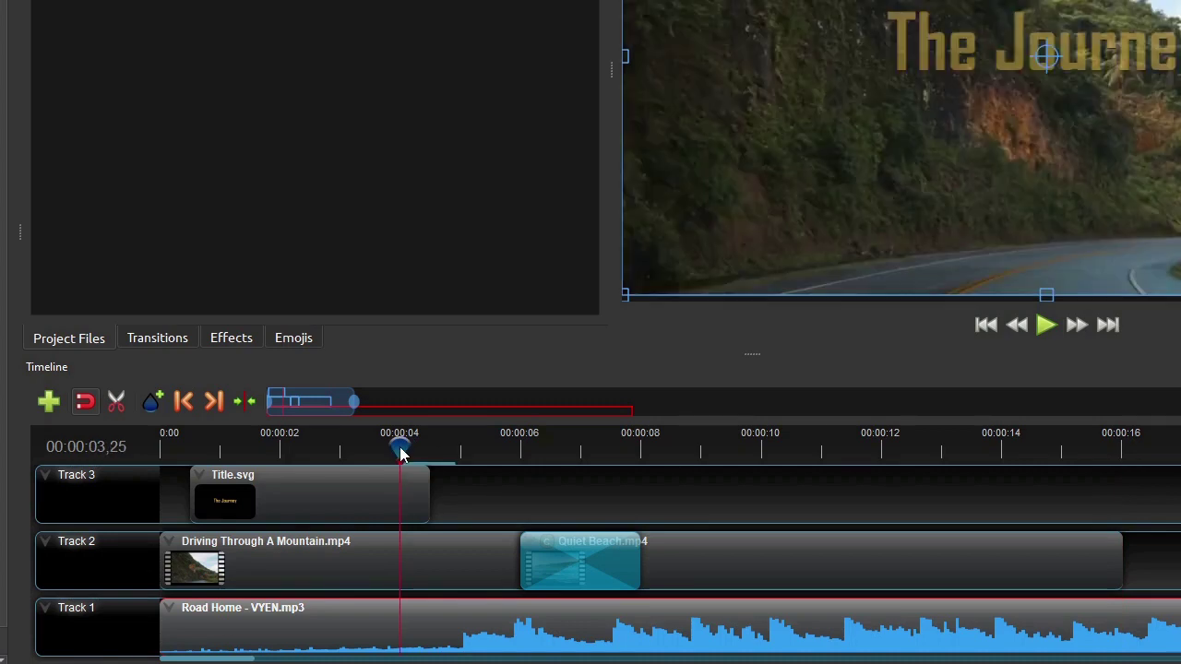
pyautogui.rightClick(412, 622)
pyautogui.moveTo(484, 527)
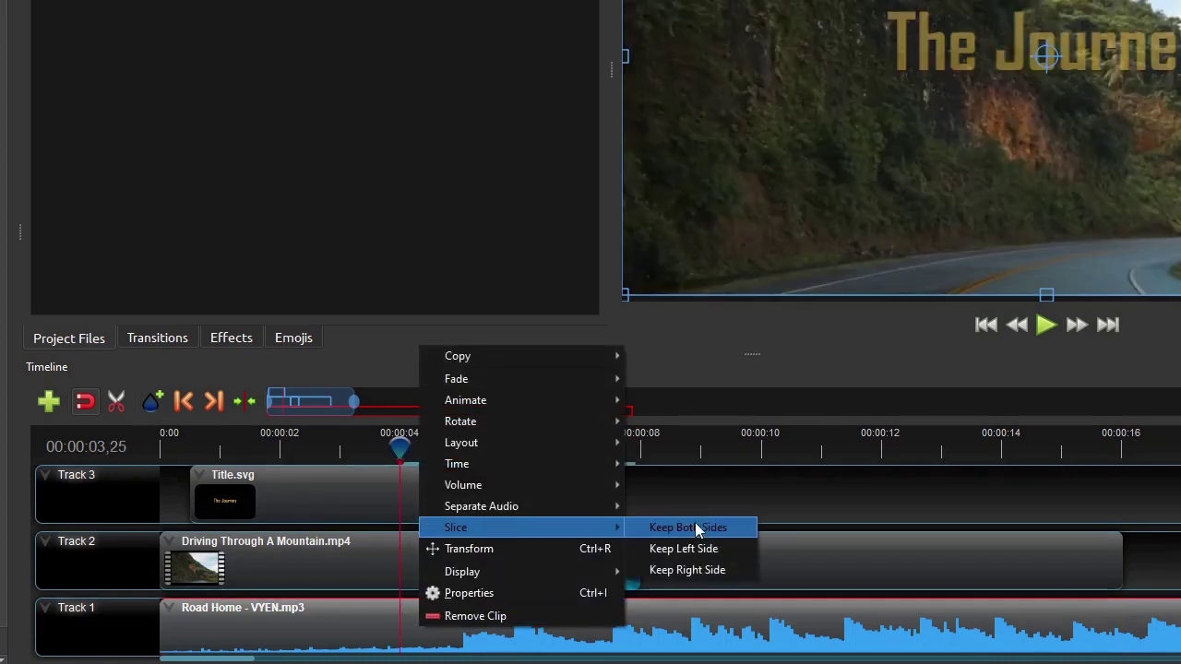
pyautogui.click(720, 567)
pyautogui.moveTo(658, 627); pyautogui.dragTo(424, 630)
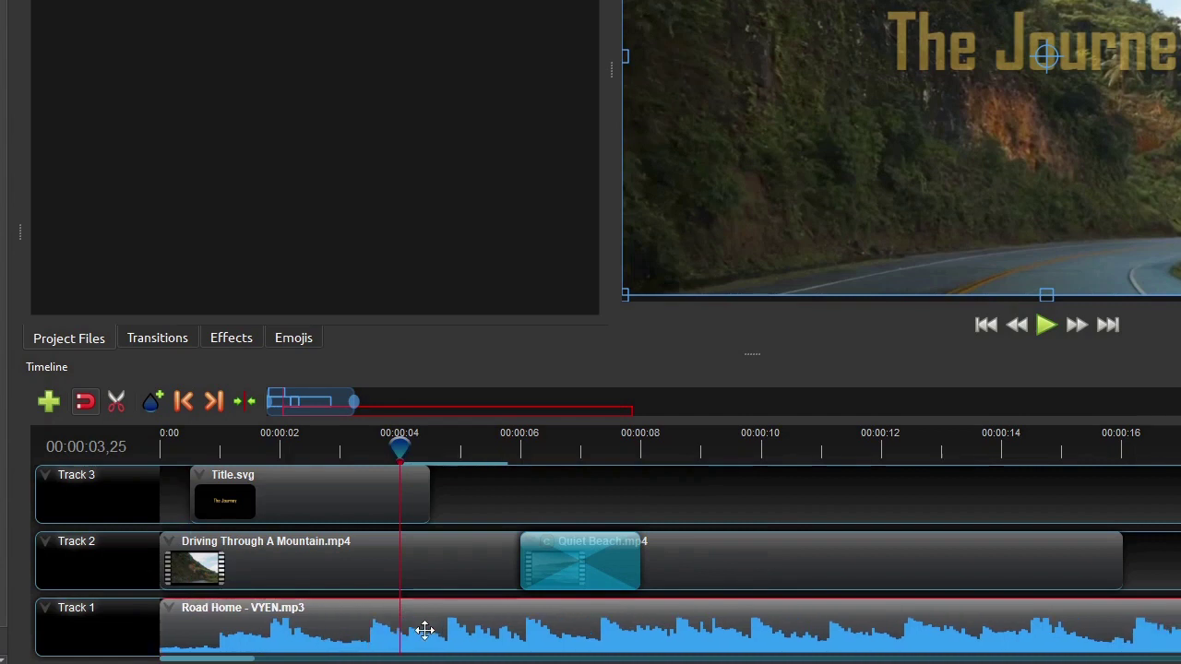
# Step: Slice the music clip at 00:00:16,13, just past the end of the beach clip, keeping the left side
pyautogui.click(1149, 457)
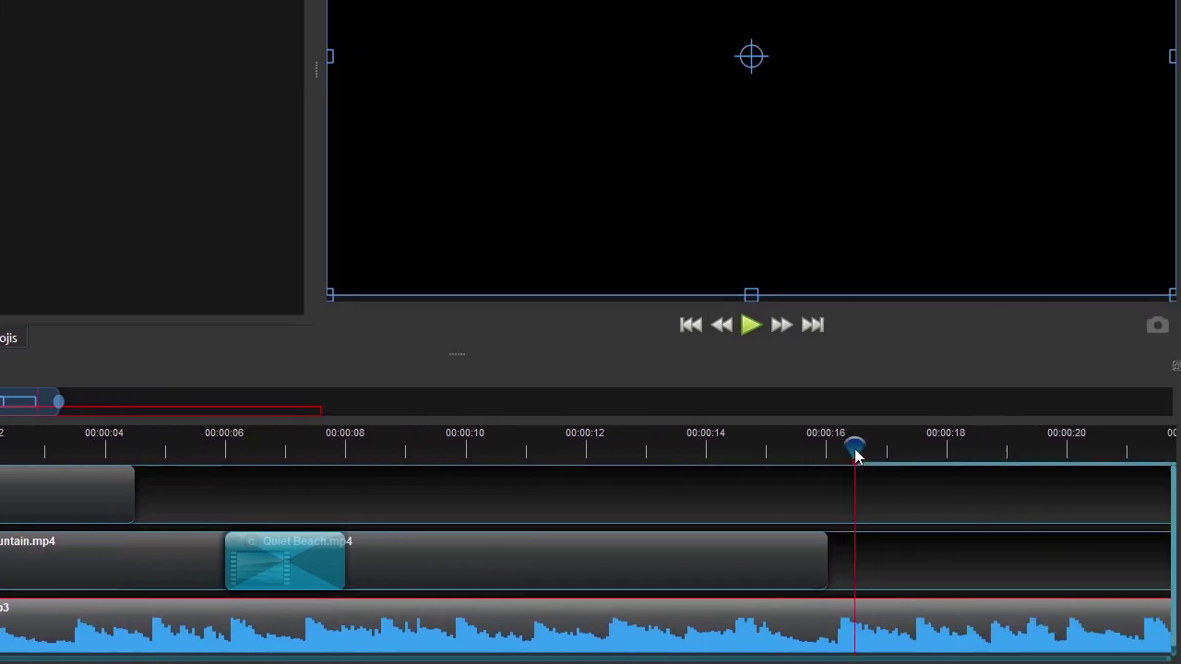
pyautogui.rightClick(876, 623)
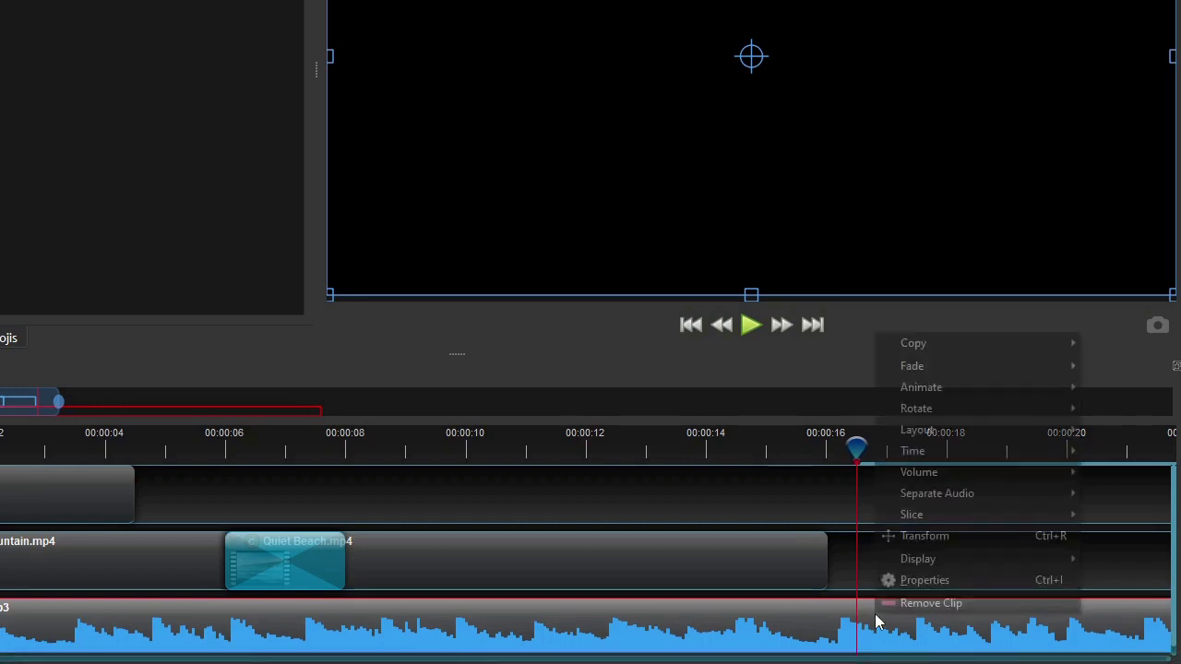
pyautogui.moveTo(924, 516)
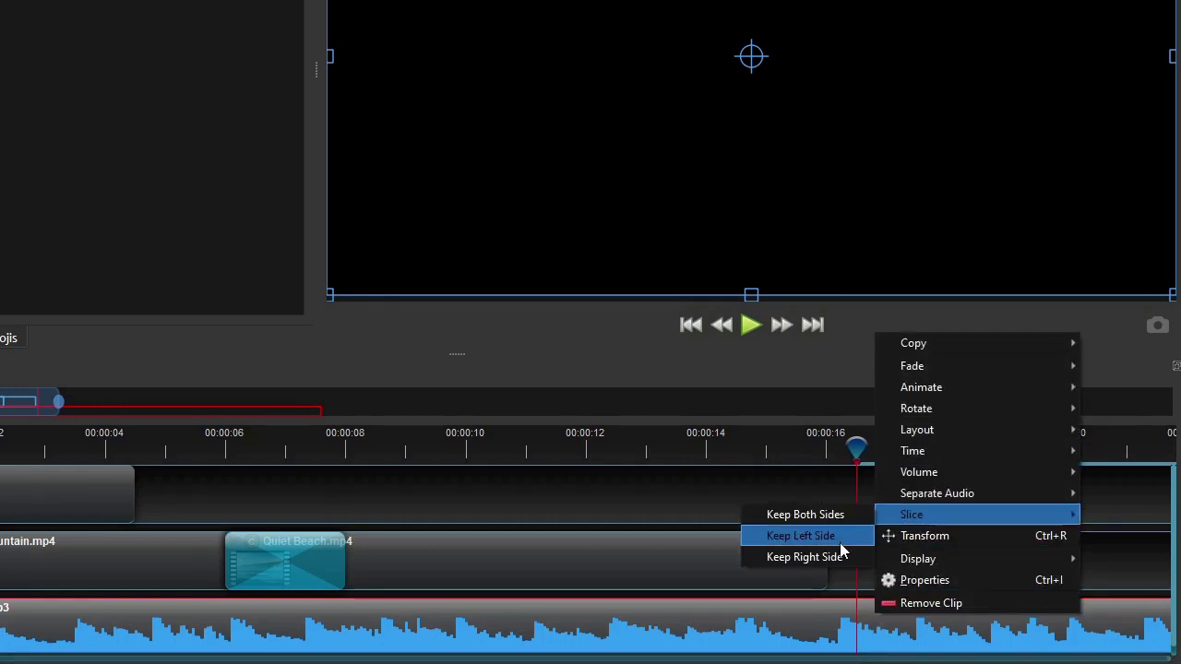
pyautogui.click(839, 543)
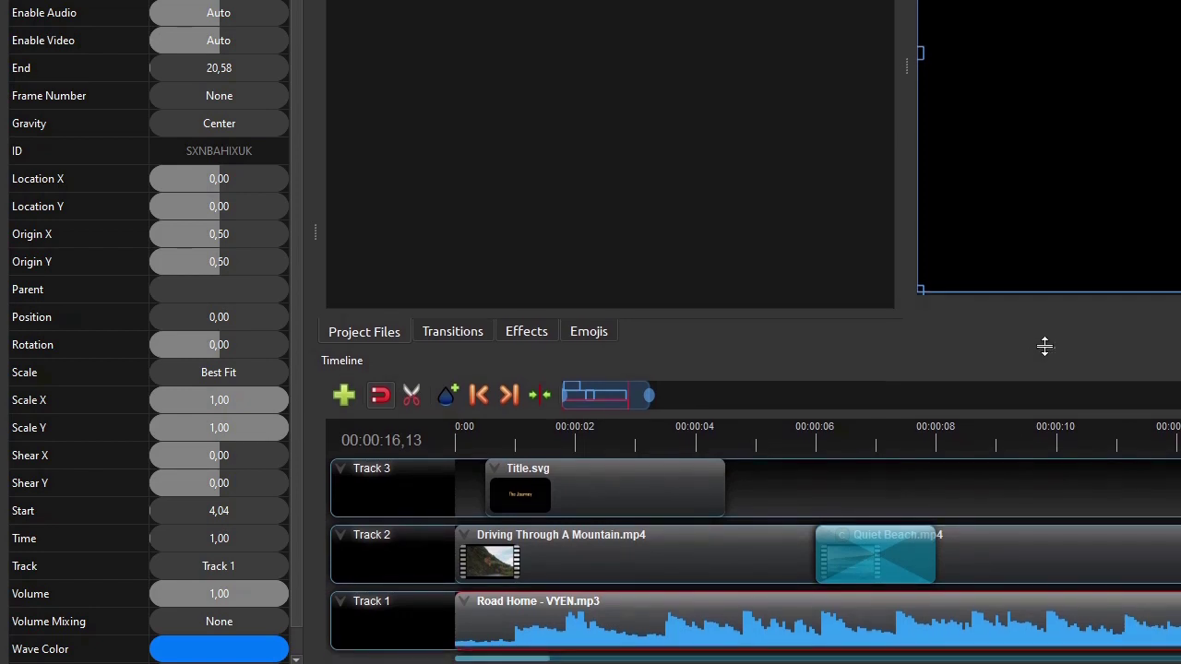
# Step: Enlarge the timeline area and set the music clip's Volume to 0 at its start, 00:00:00,01
pyautogui.moveTo(1043, 353); pyautogui.dragTo(1049, 329)
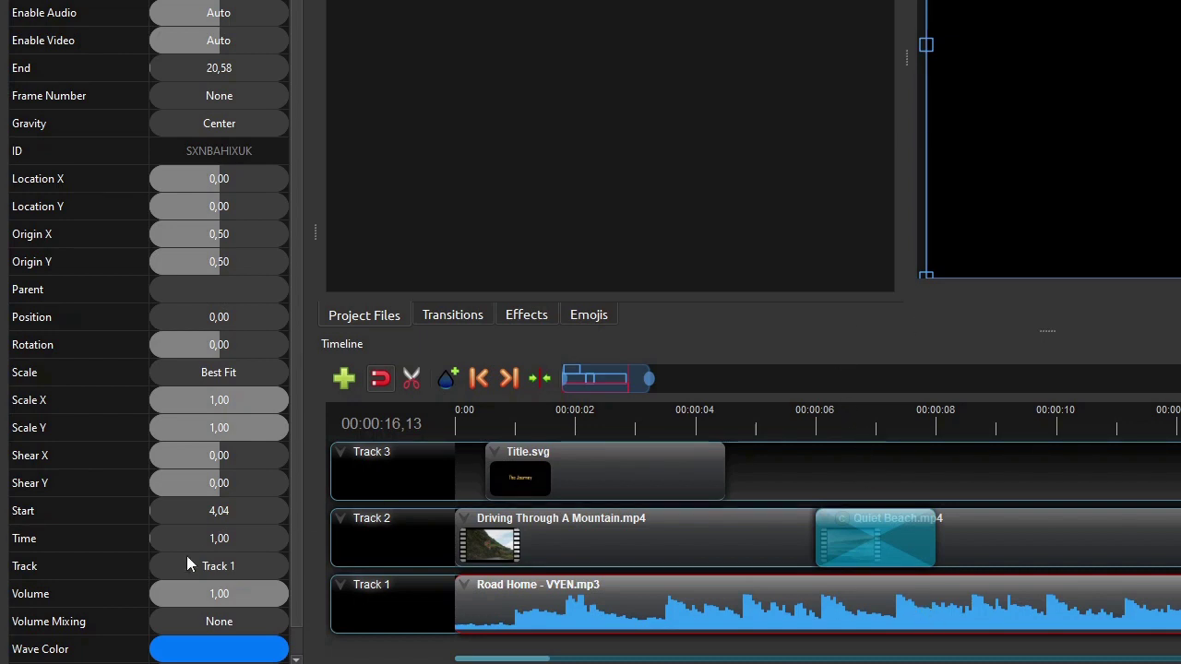
pyautogui.click(14, 598)
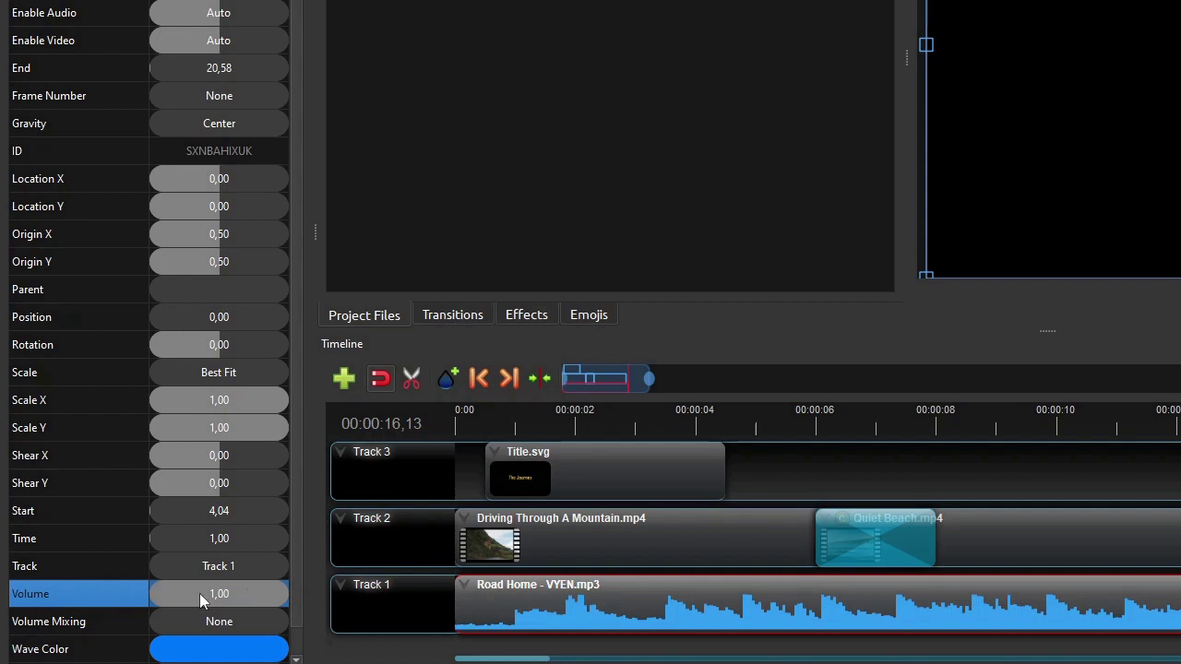
pyautogui.scroll(-1, 203, 541)
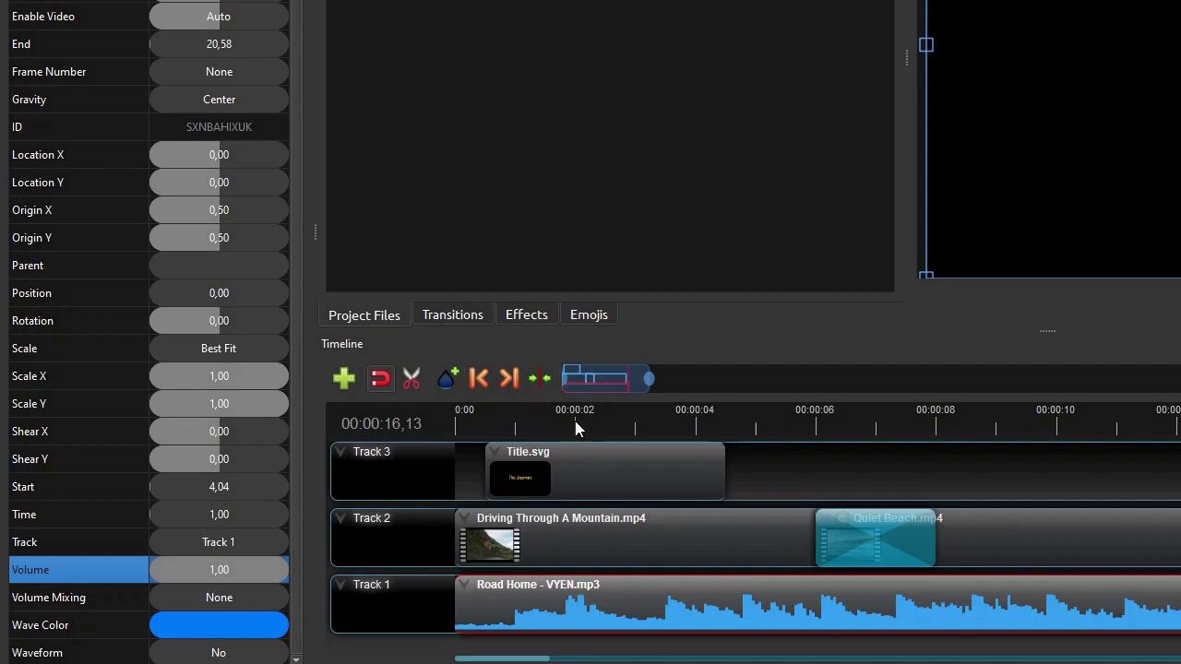
pyautogui.click(692, 598)
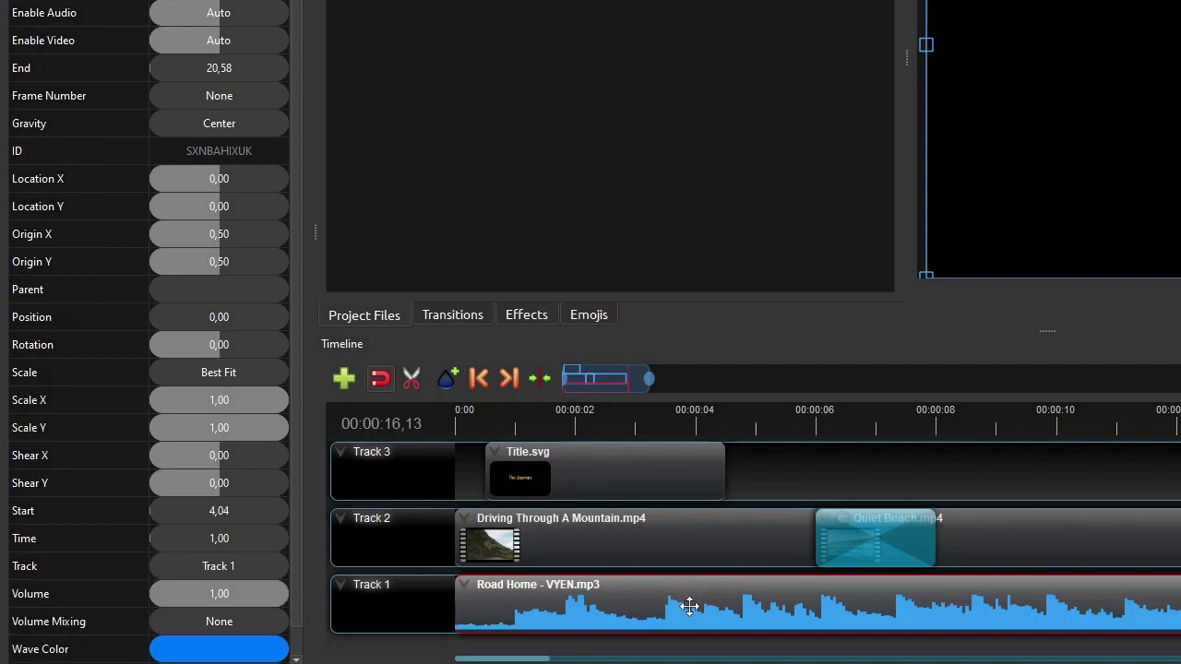
pyautogui.click(479, 378)
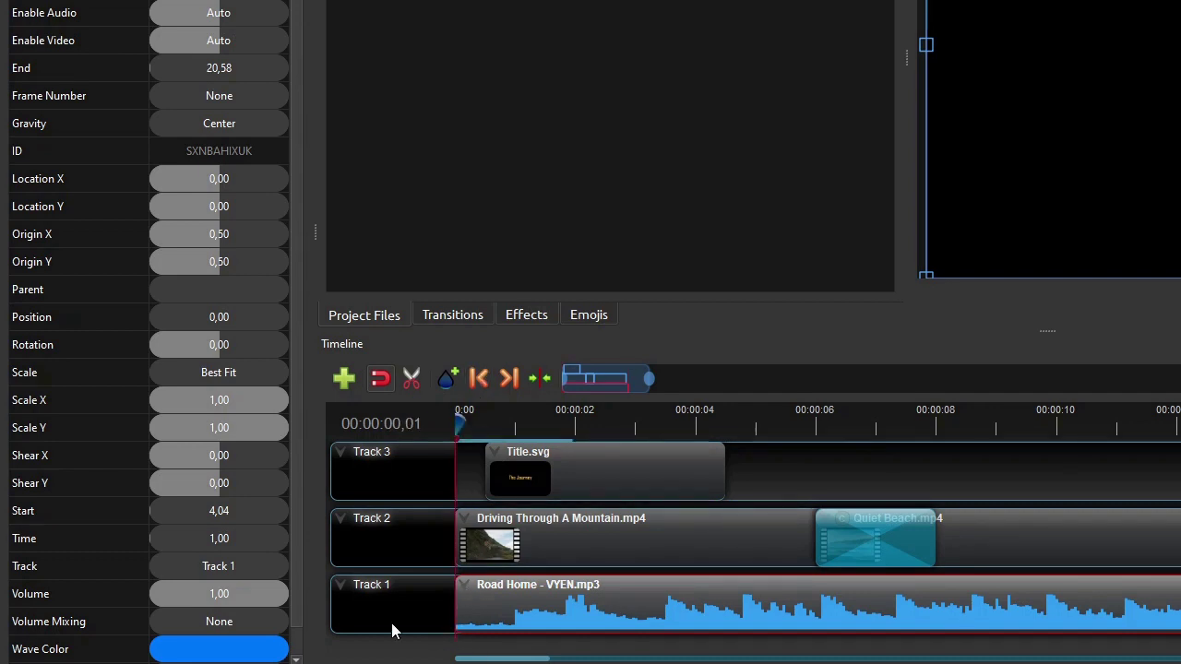
pyautogui.scroll(-1, 195, 564)
pyautogui.doubleClick(208, 574)
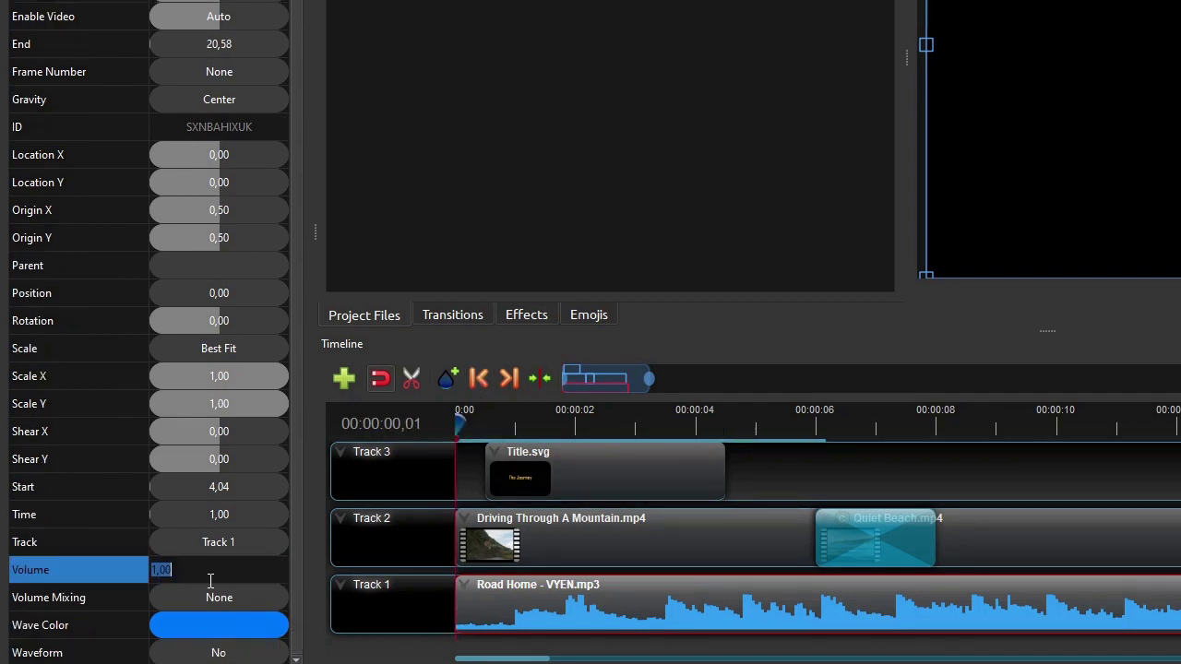
pyautogui.write('0')
pyautogui.press('Return')
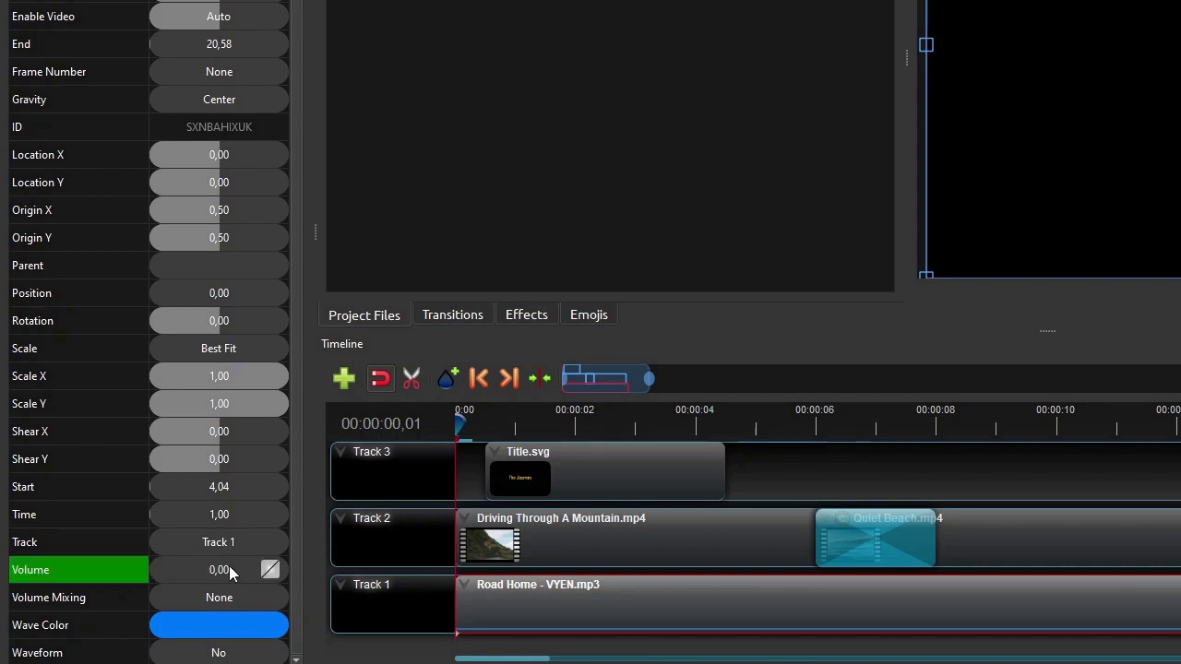
# Step: Set the music clip's Volume to 1 at 00:00:00,24 to finish the fade-in
pyautogui.click(520, 427)
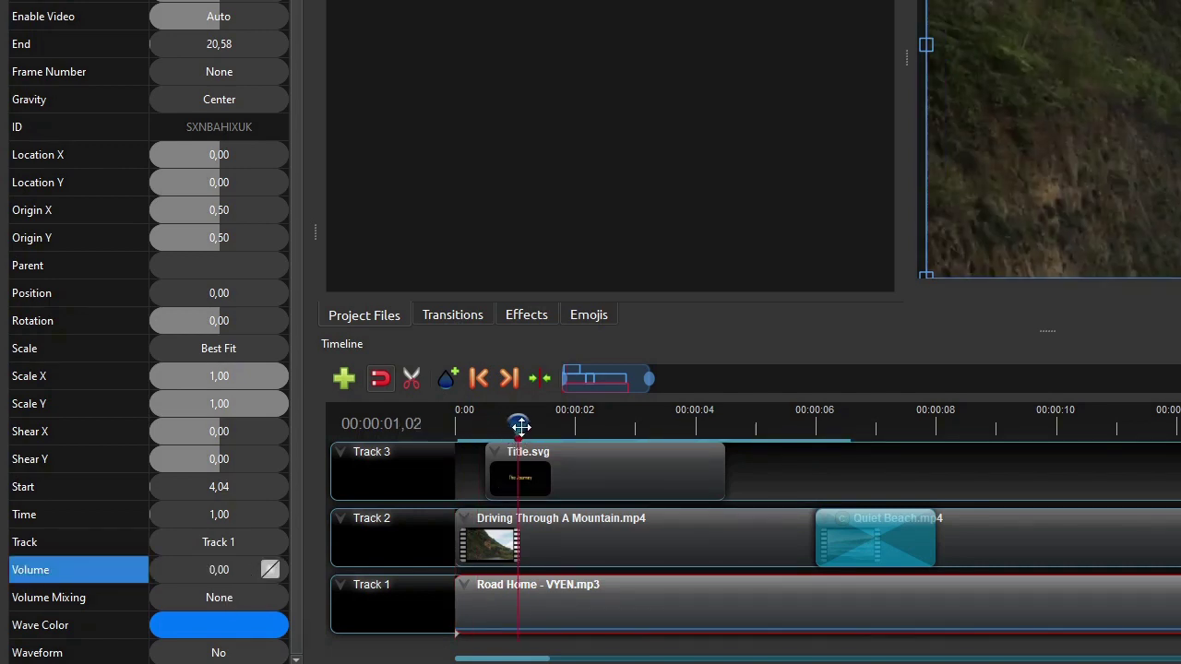
pyautogui.doubleClick(202, 570)
pyautogui.write('1')
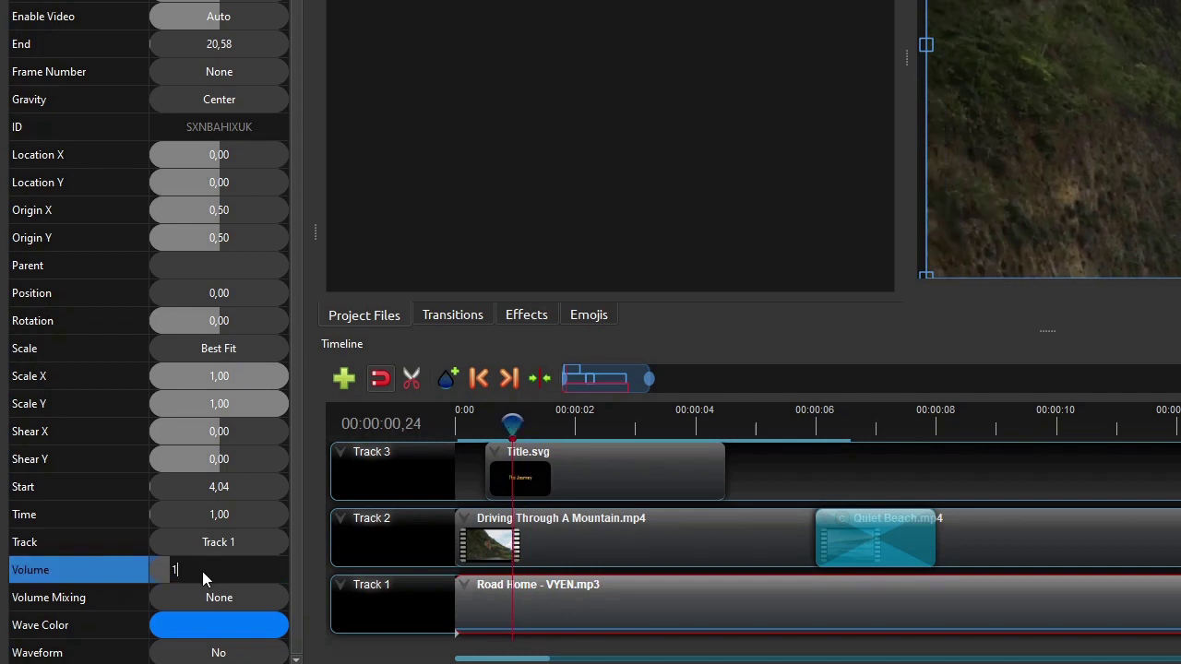
pyautogui.press('Return')
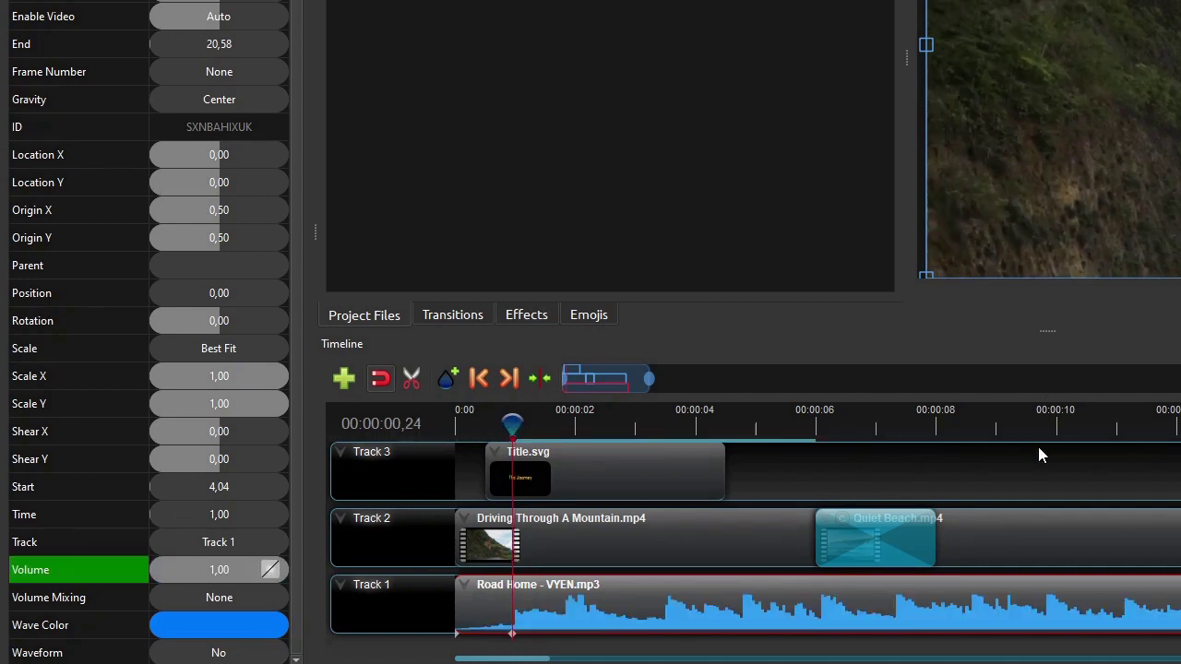
# Step: Insert a Volume keyframe on the music clip at 00:00:06,24, in the middle of the transition between the videos
pyautogui.click(877, 432)
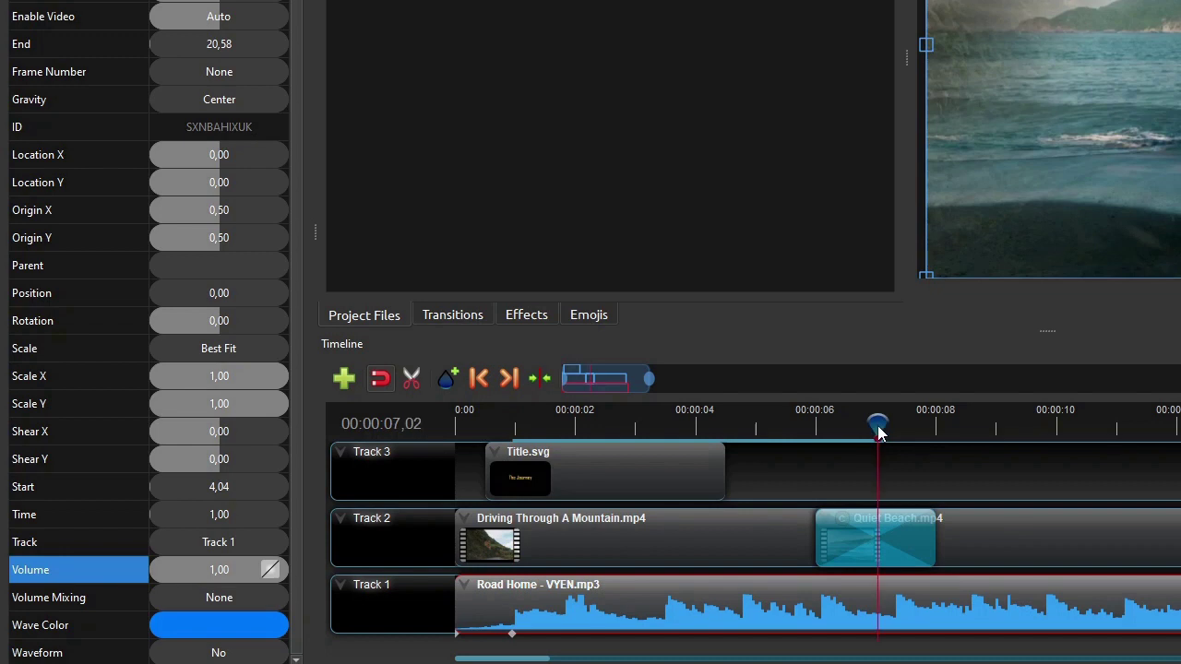
pyautogui.press('Left')
pyautogui.press('Left')
pyautogui.press('Left')
pyautogui.press('Left')
pyautogui.press('Left')
pyautogui.press('Left')
pyautogui.press('Left')
pyautogui.press('Left')
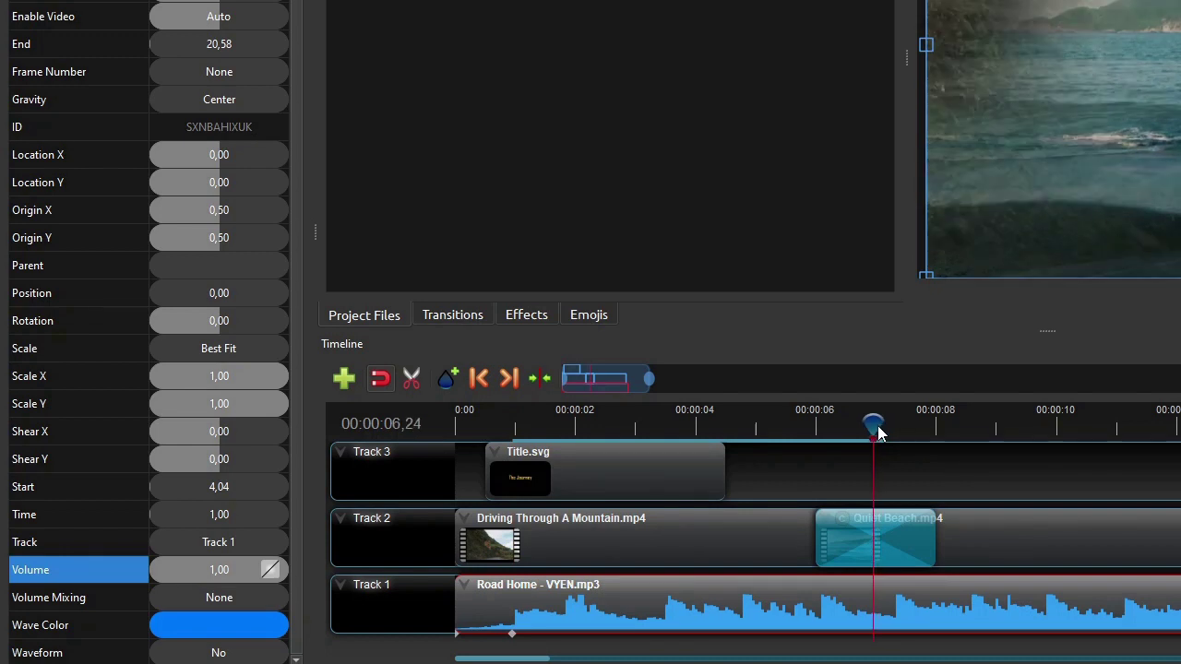
pyautogui.rightClick(221, 574)
pyautogui.click(300, 643)
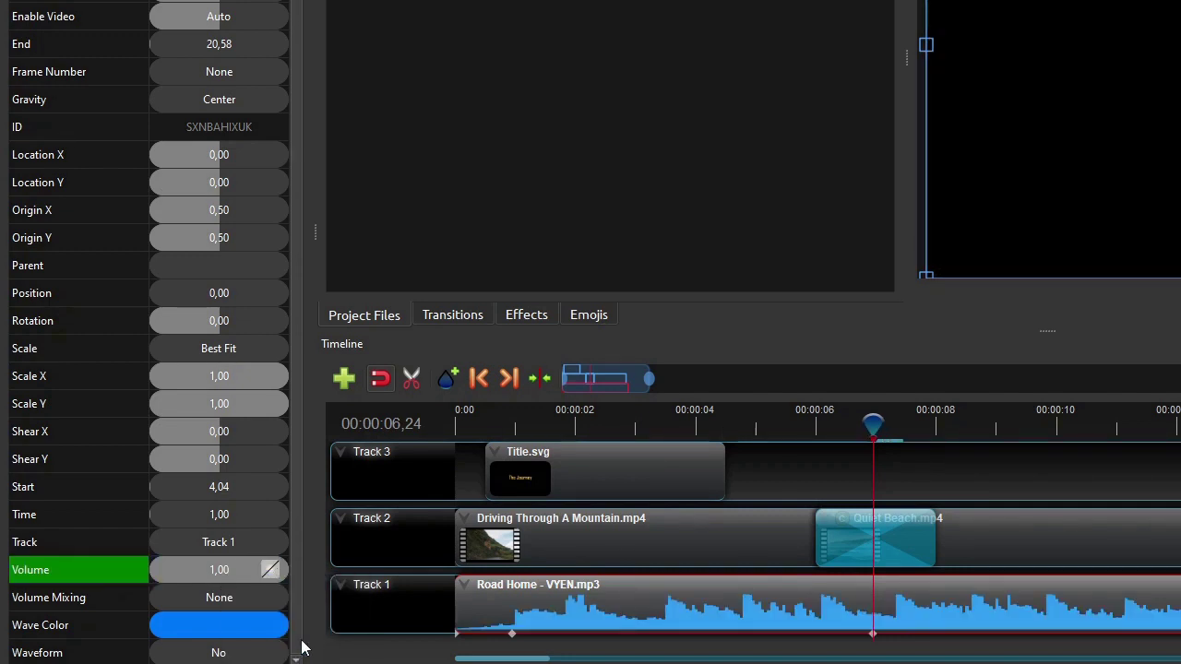
# Step: Set the music clip's Volume to 0,5 at 00:00:08,12, shortly after the transition ends
pyautogui.click(963, 431)
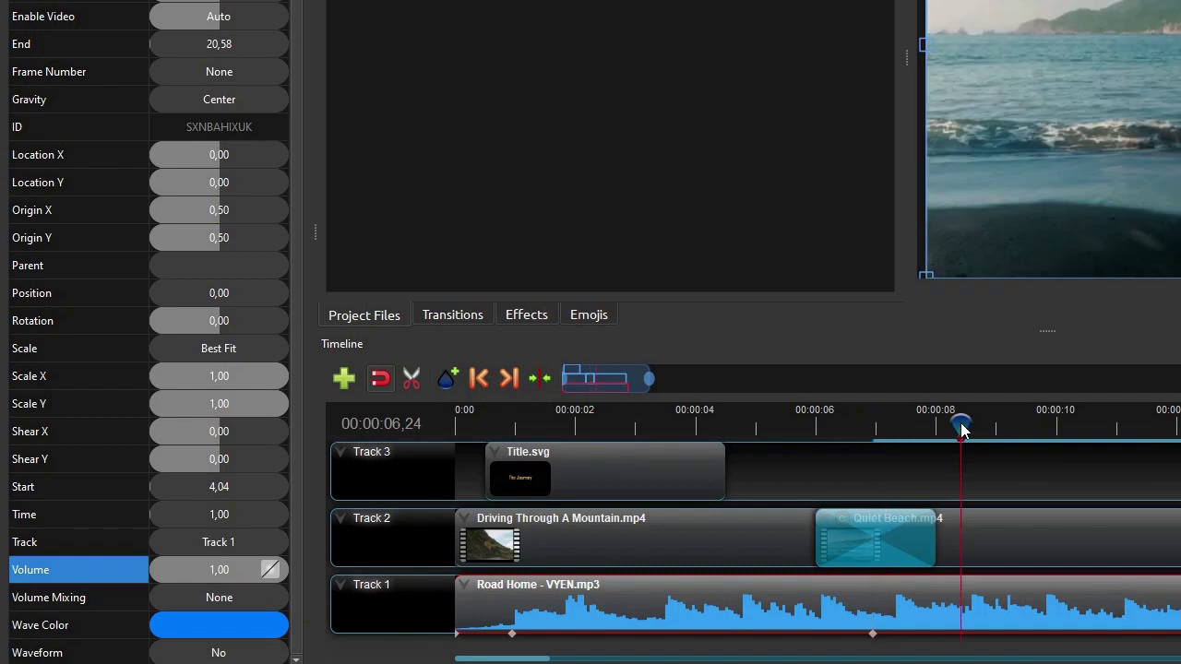
pyautogui.doubleClick(211, 572)
pyautogui.write('0,5')
pyautogui.press('Return')
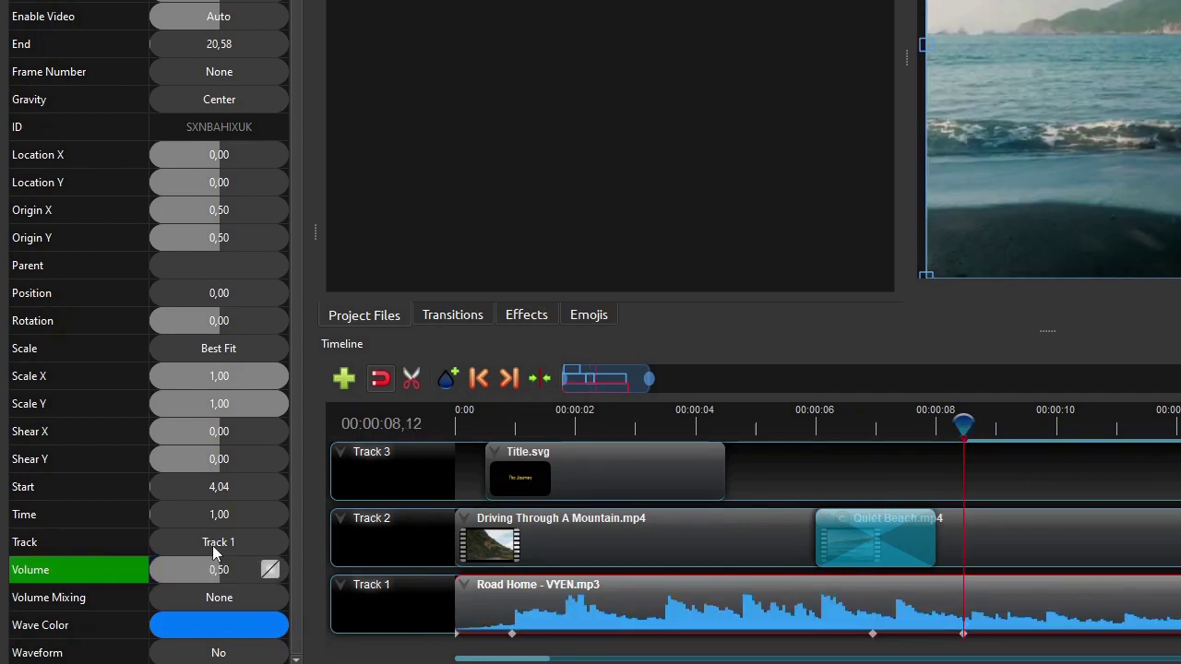
# Step: Insert a Volume keyframe on the music clip at 00:00:14,18, aligned with the beach clip's keyframe there
pyautogui.click(1180, 542)
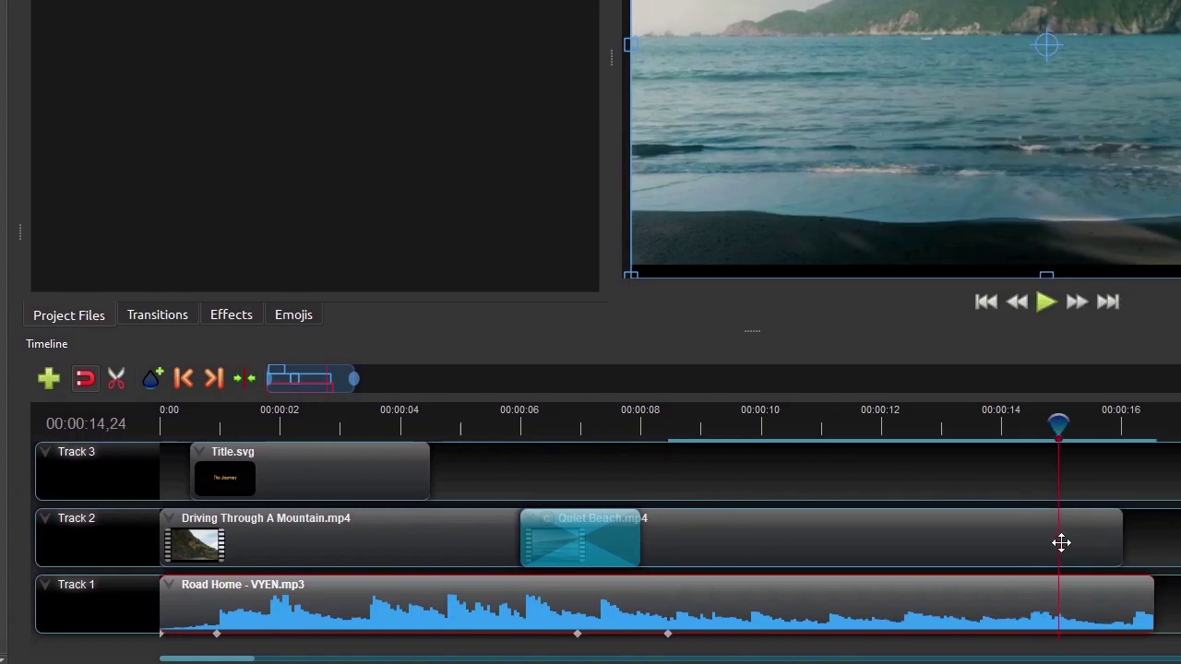
pyautogui.click(1061, 542)
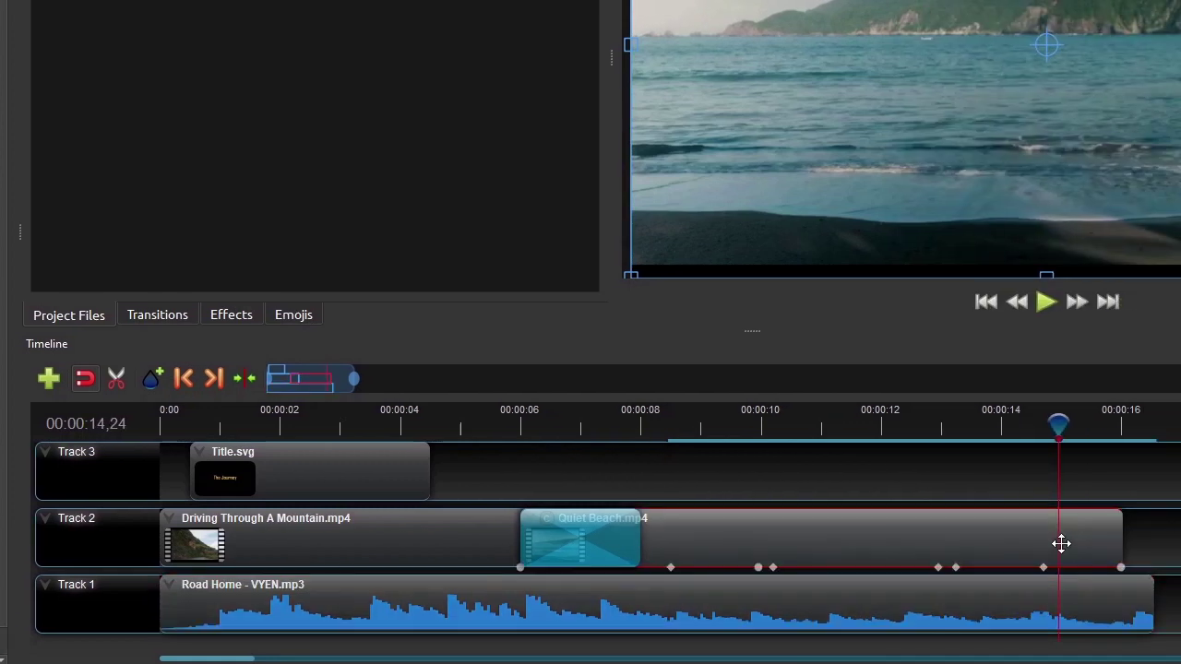
pyautogui.click(184, 386)
pyautogui.click(950, 601)
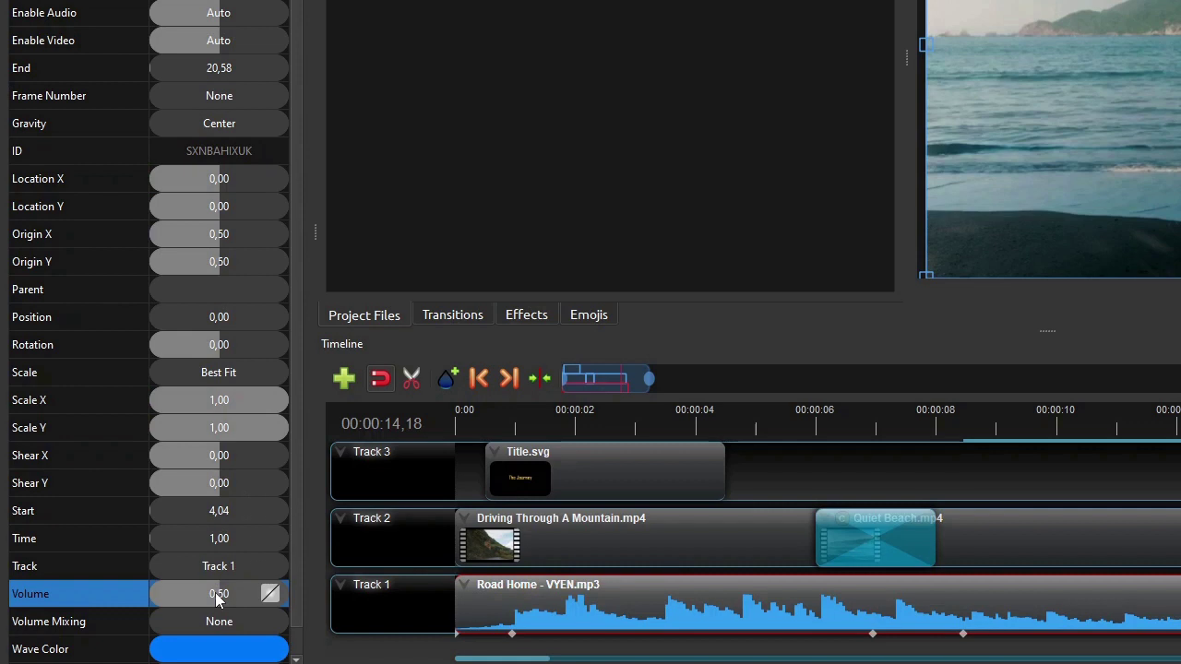
pyautogui.rightClick(151, 594)
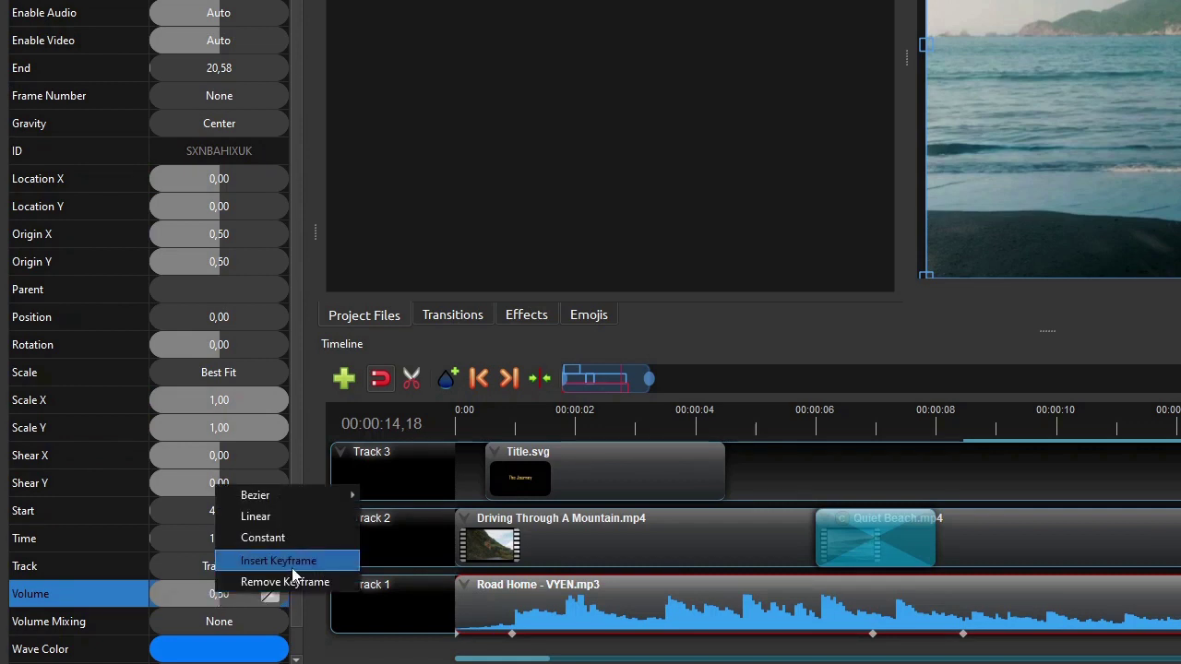
pyautogui.click(293, 563)
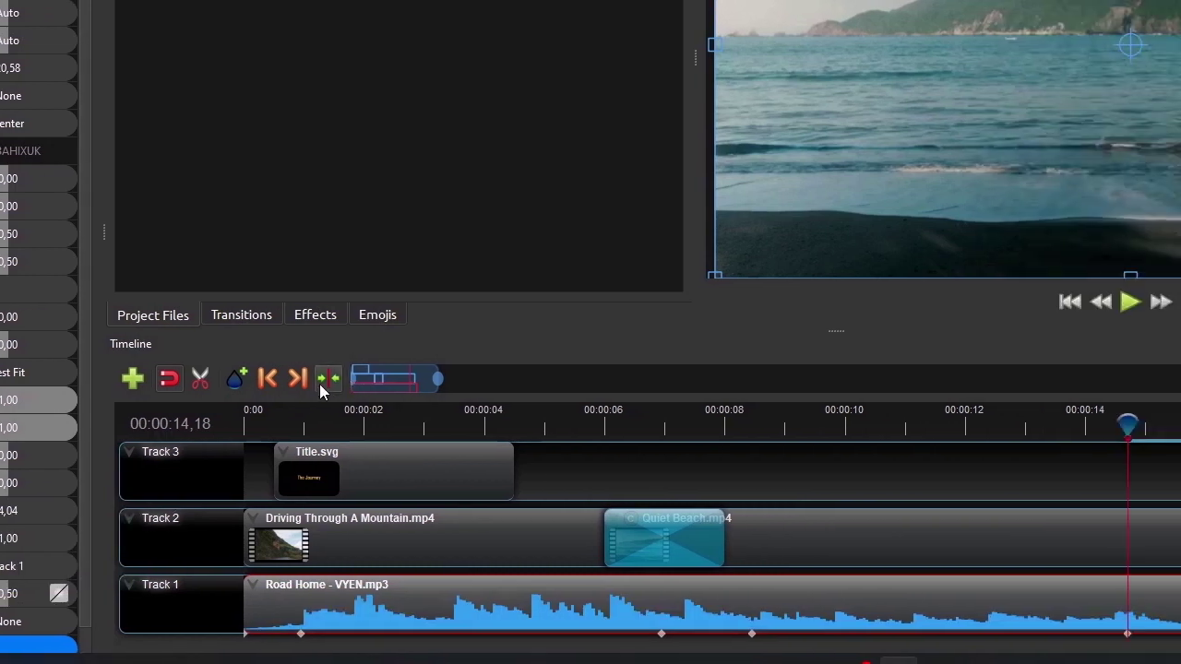
# Step: Set the music clip's Volume to 0 at its end, 00:00:16,13
pyautogui.click(297, 379)
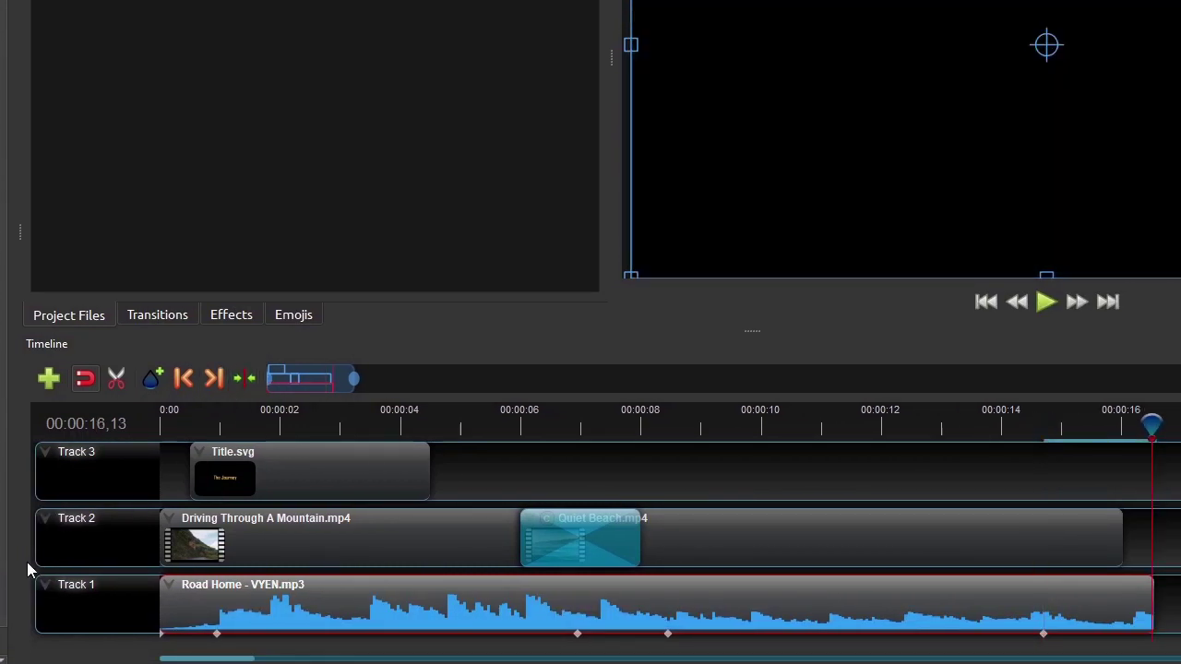
pyautogui.doubleClick(0, 601)
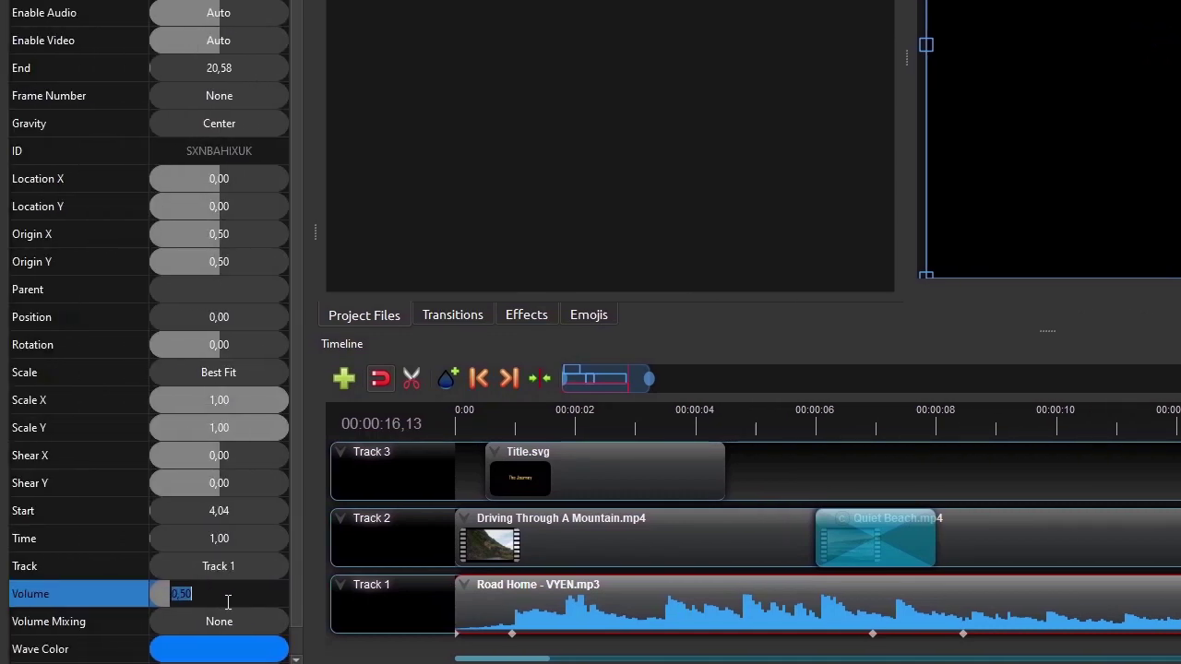
pyautogui.write('0')
pyautogui.press('Return')
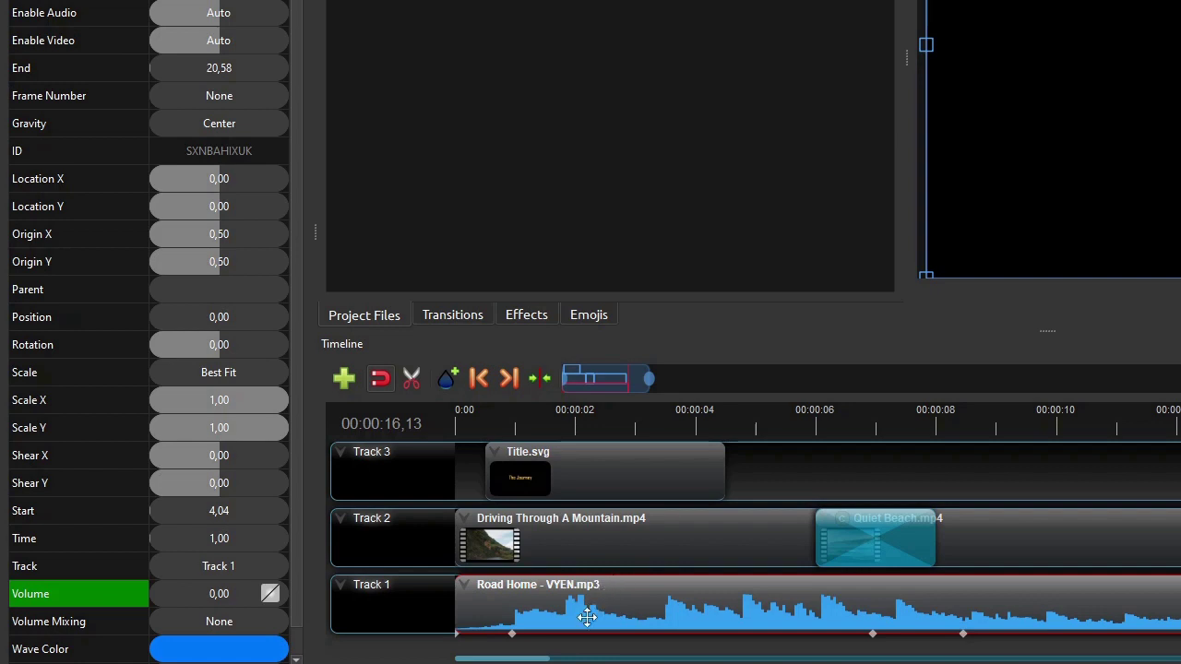
# Step: Set the volume of the entire Driving Through A Mountain.mp4 clip to Level 0%
pyautogui.click(671, 548)
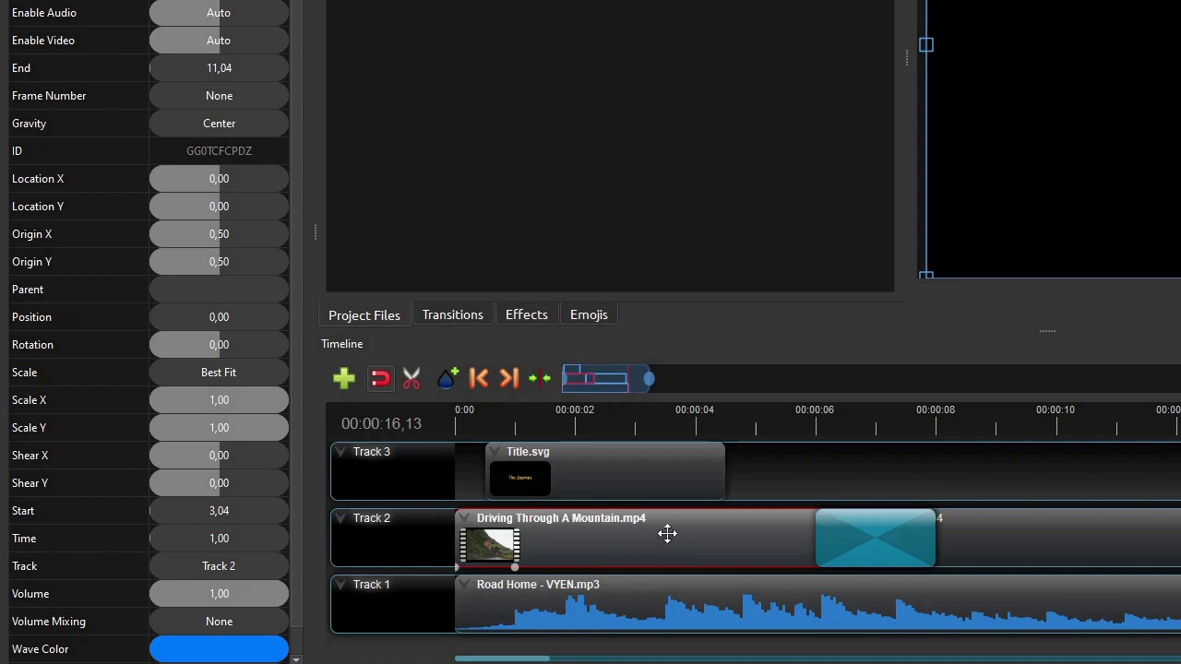
pyautogui.rightClick(667, 533)
pyautogui.moveTo(729, 412)
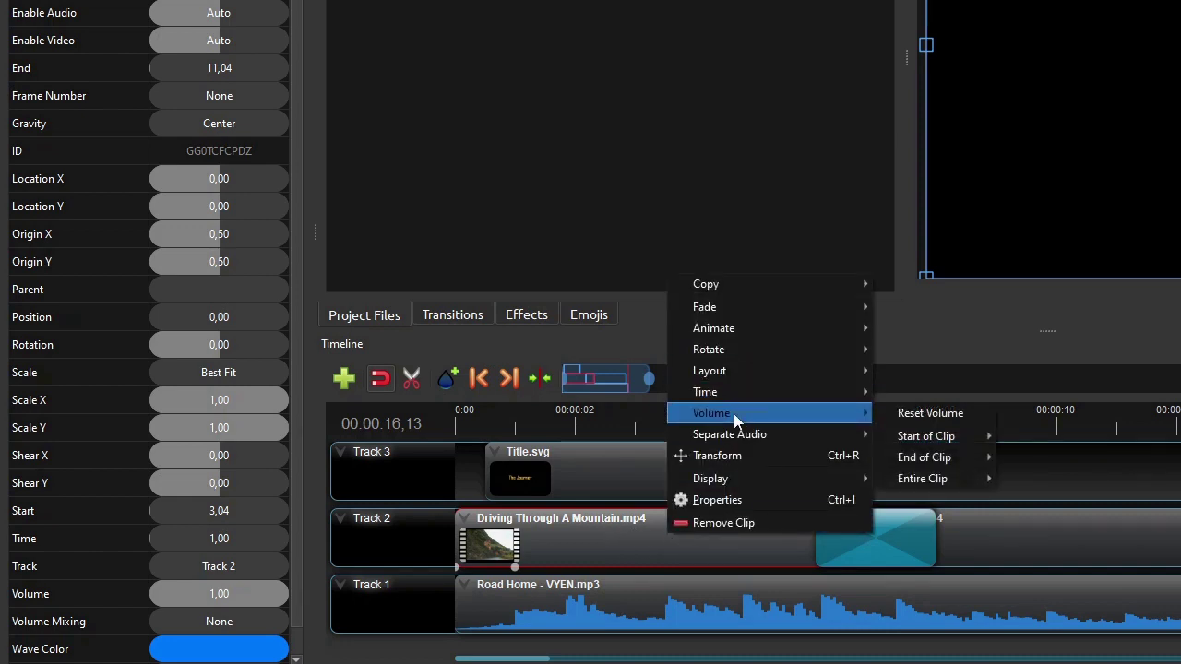
pyautogui.moveTo(952, 474)
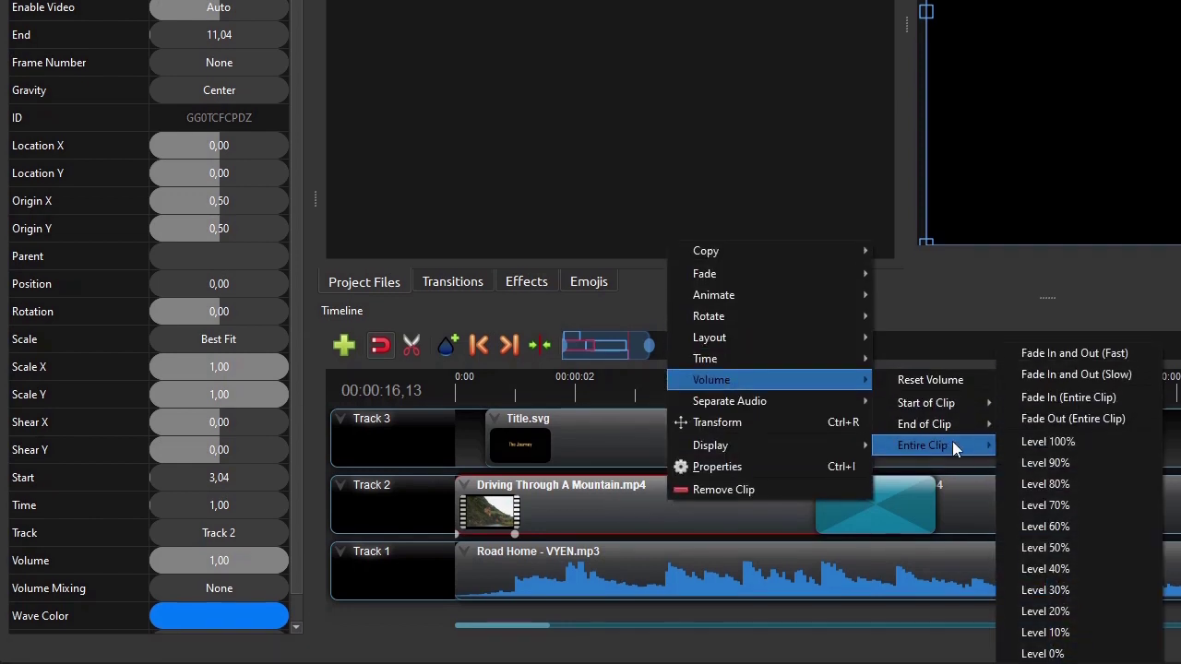
pyautogui.click(1047, 663)
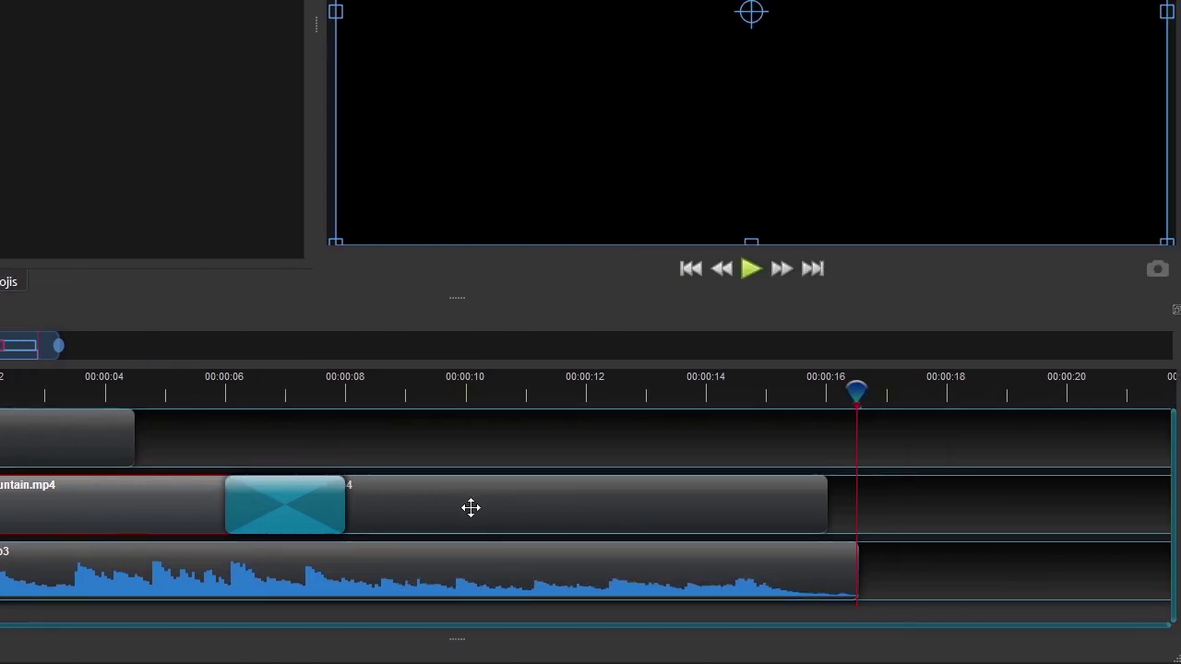
# Step: Set the volume of the entire Quiet Beach.mp4 clip to 0
pyautogui.click(1061, 508)
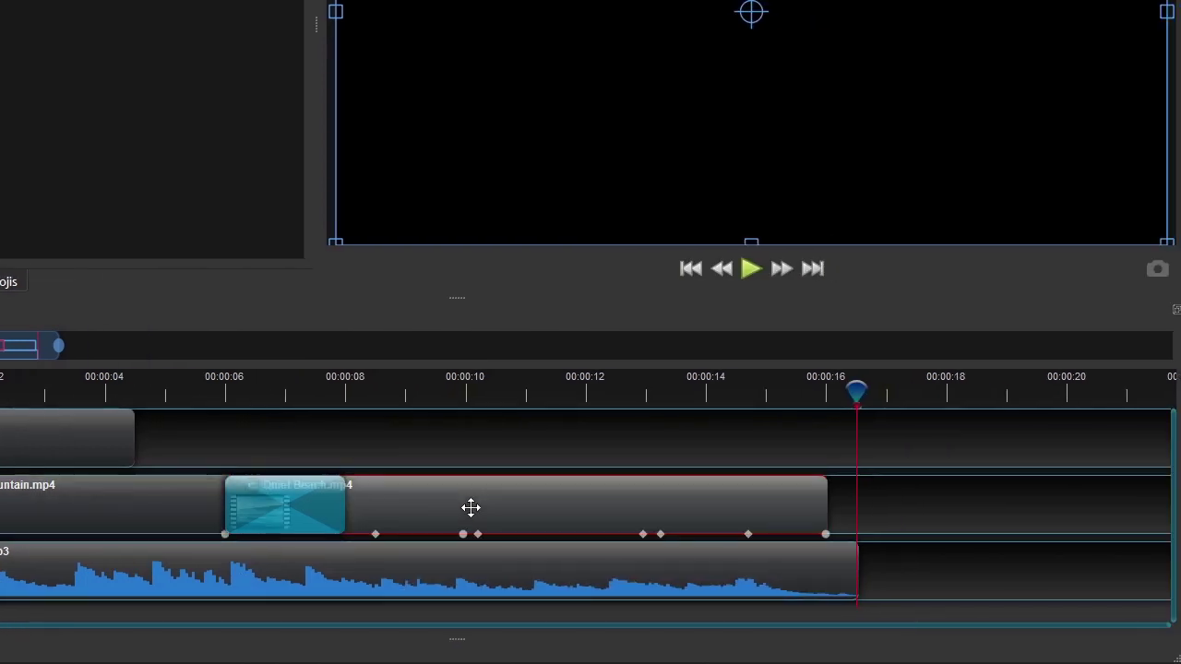
pyautogui.rightClick(539, 508)
pyautogui.moveTo(624, 388)
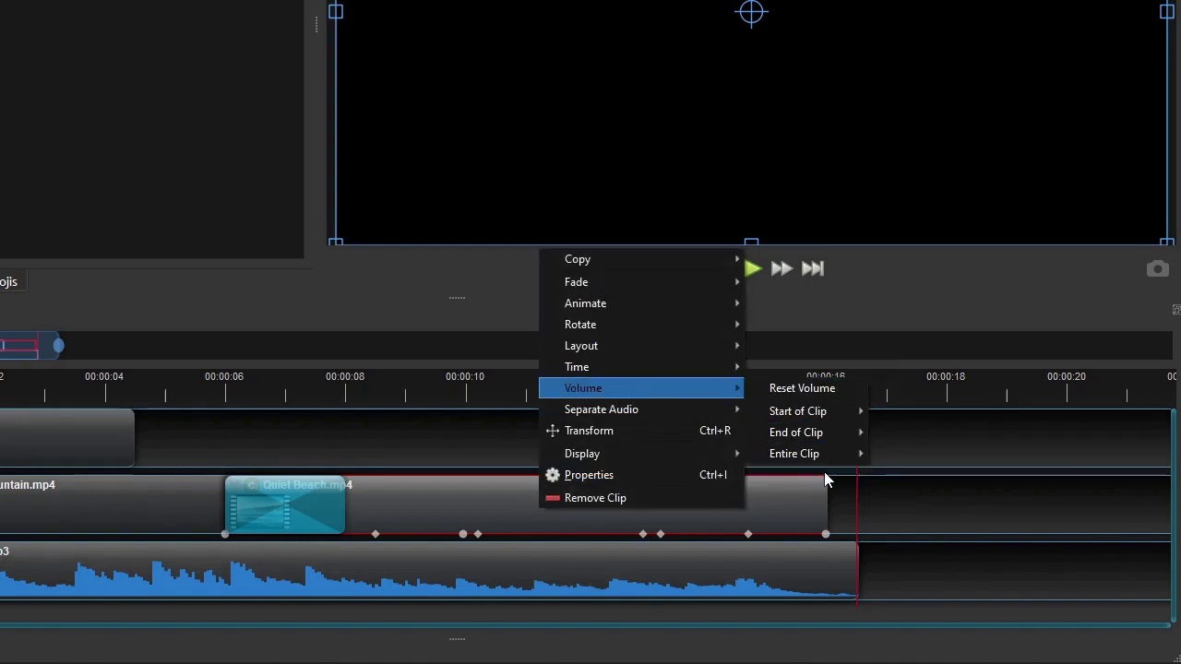
pyautogui.moveTo(821, 454)
pyautogui.click(922, 351)
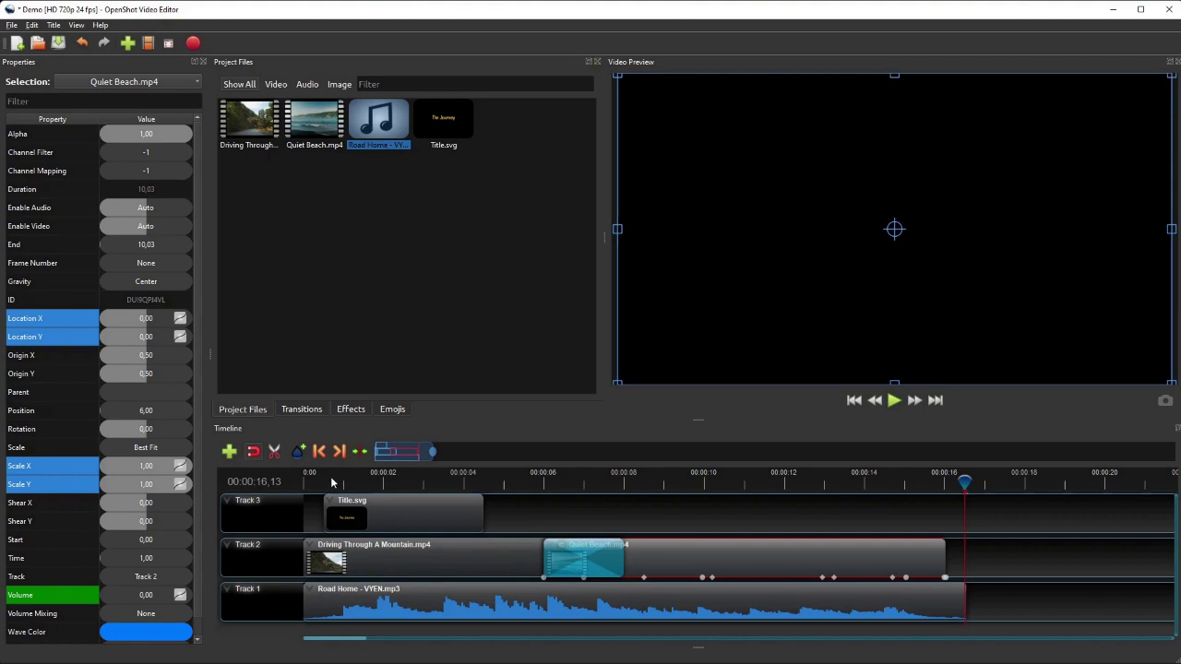
# Step: Play the edited timeline from its beginning to review the finished video
pyautogui.click(11, 374)
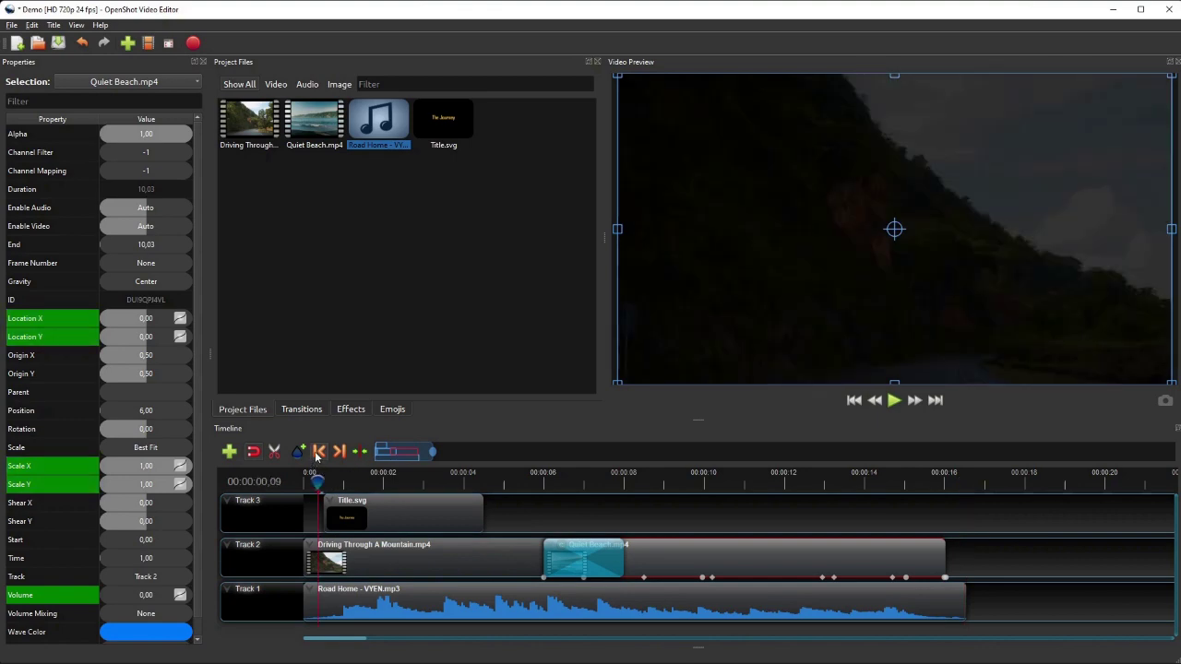
pyautogui.click(895, 400)
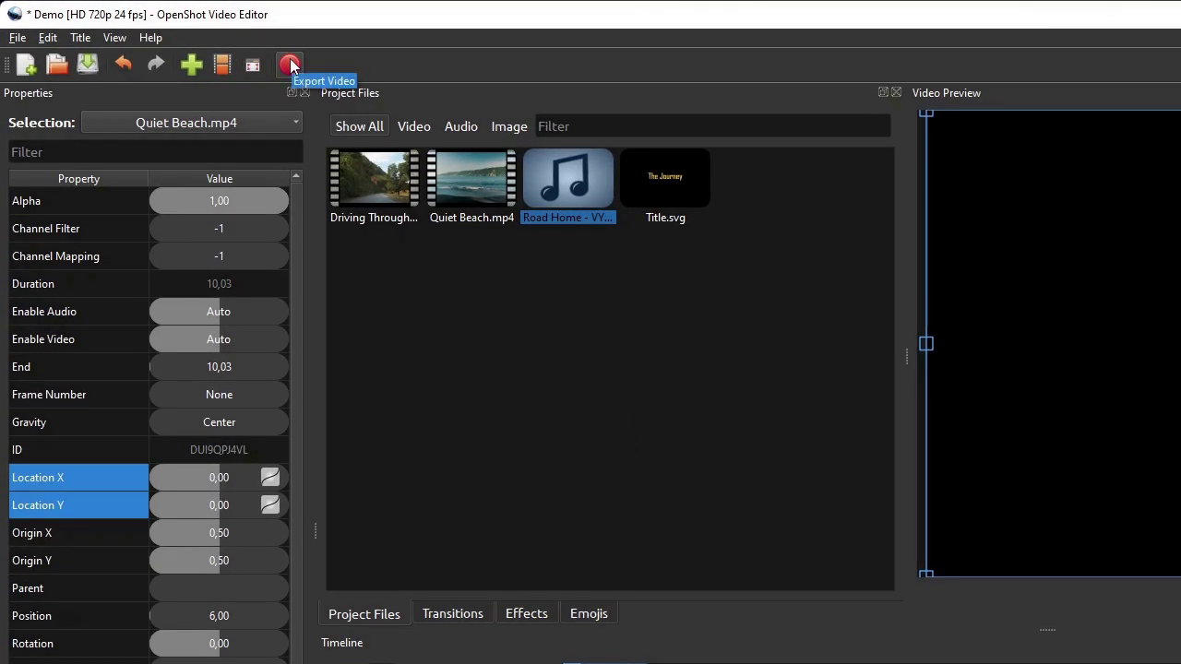
# Step: Open the video export settings and choose the Web profile with YouTube Standard as the target
pyautogui.click(291, 65)
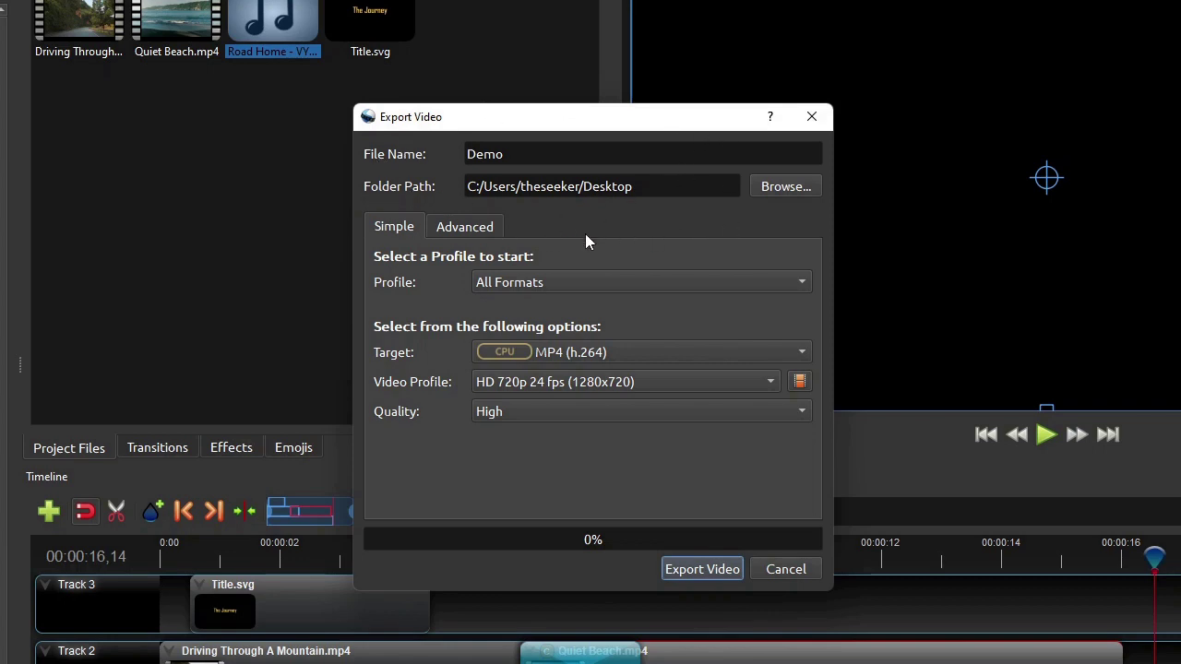
pyautogui.click(540, 285)
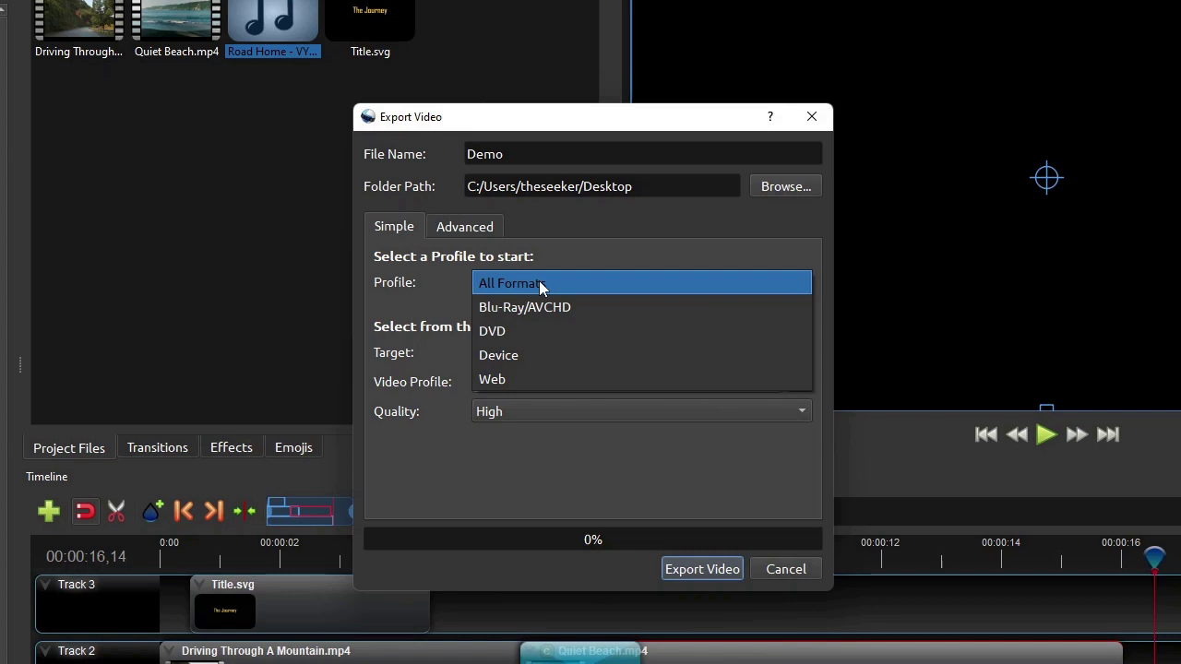
pyautogui.click(552, 379)
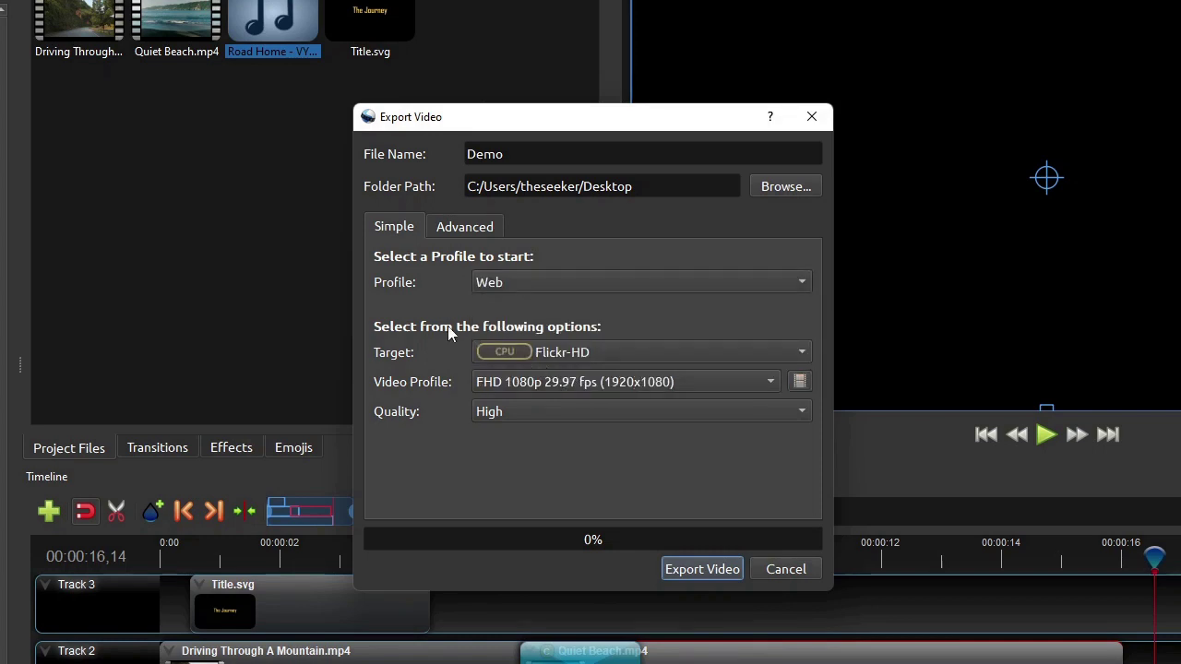
pyautogui.click(687, 362)
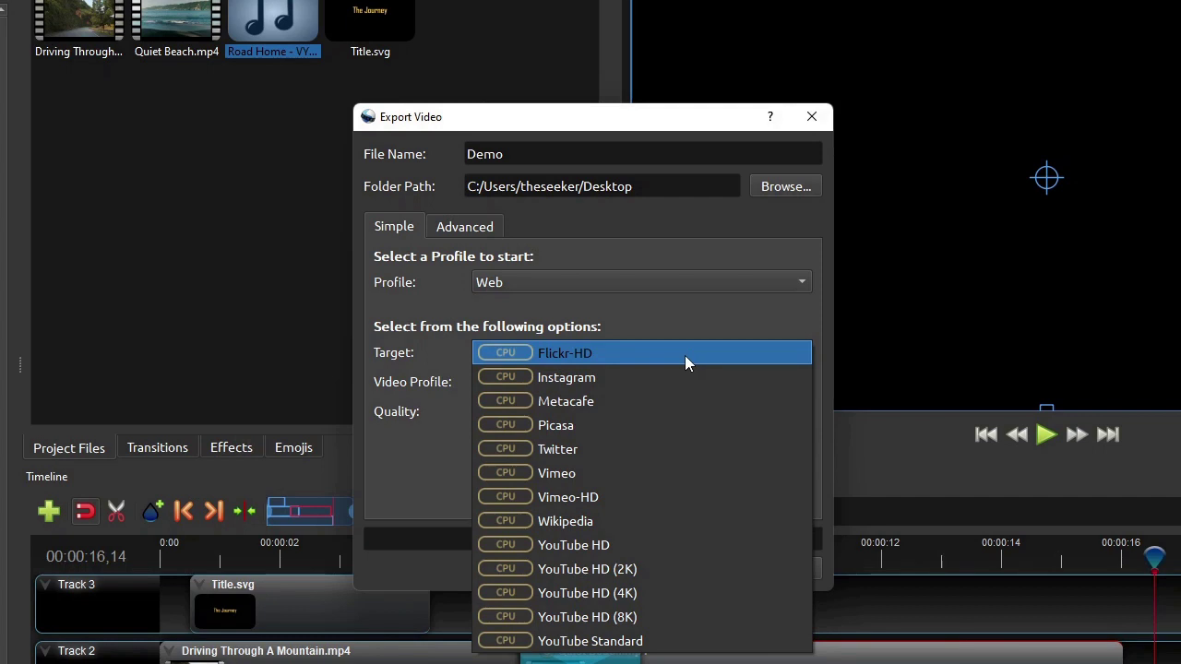
pyautogui.click(686, 641)
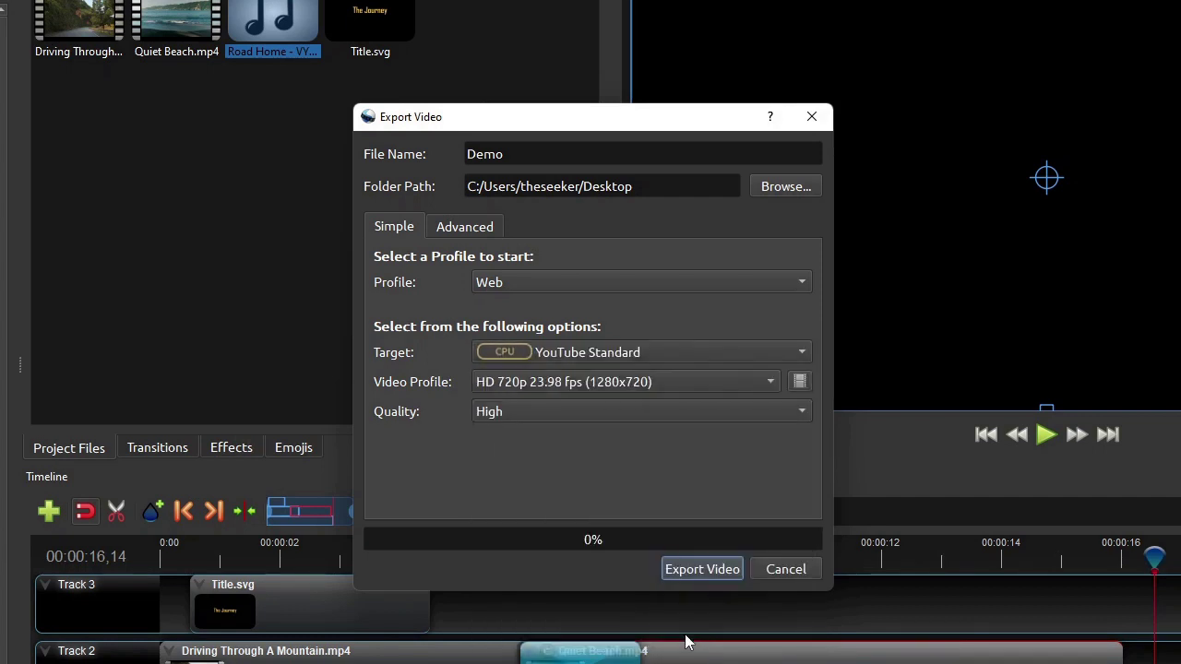
# Step: Set the export's video profile to HD 720p 24 fps (1280x720) and its quality to Med
pyautogui.click(561, 378)
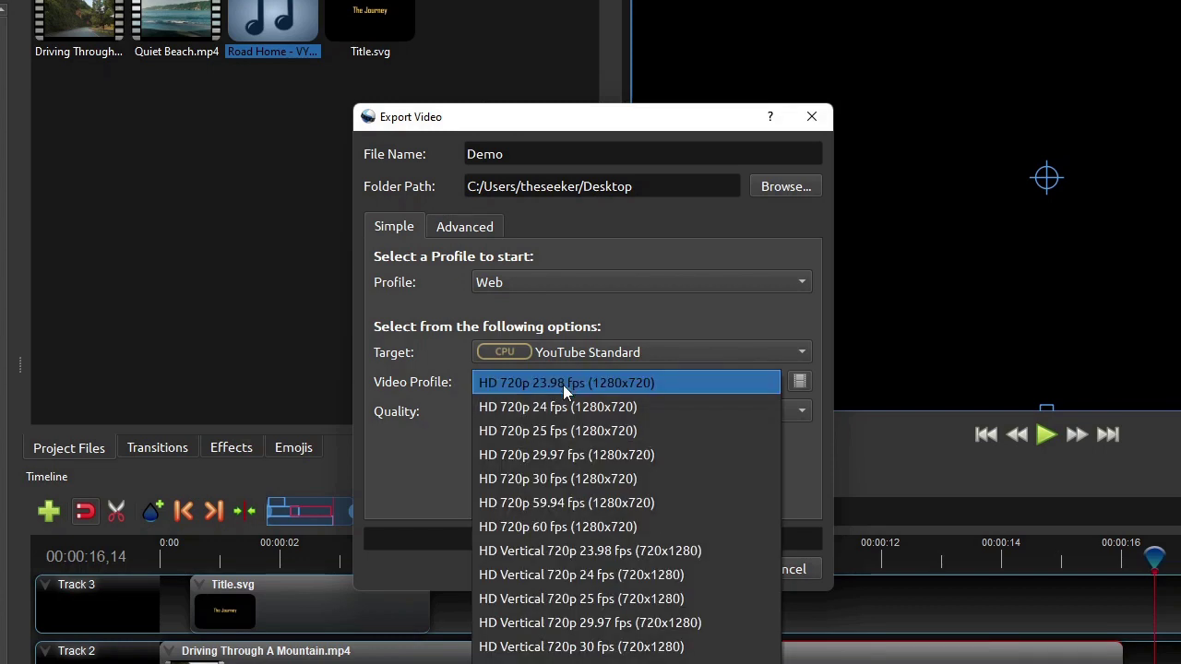
pyautogui.click(570, 405)
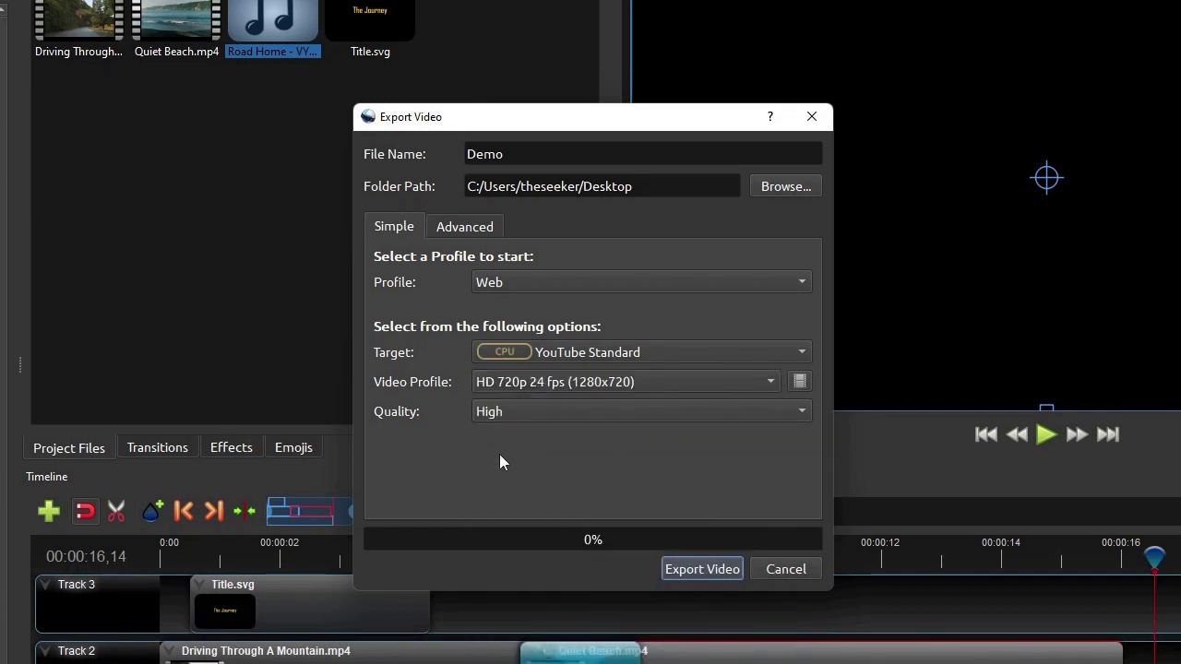
pyautogui.click(510, 412)
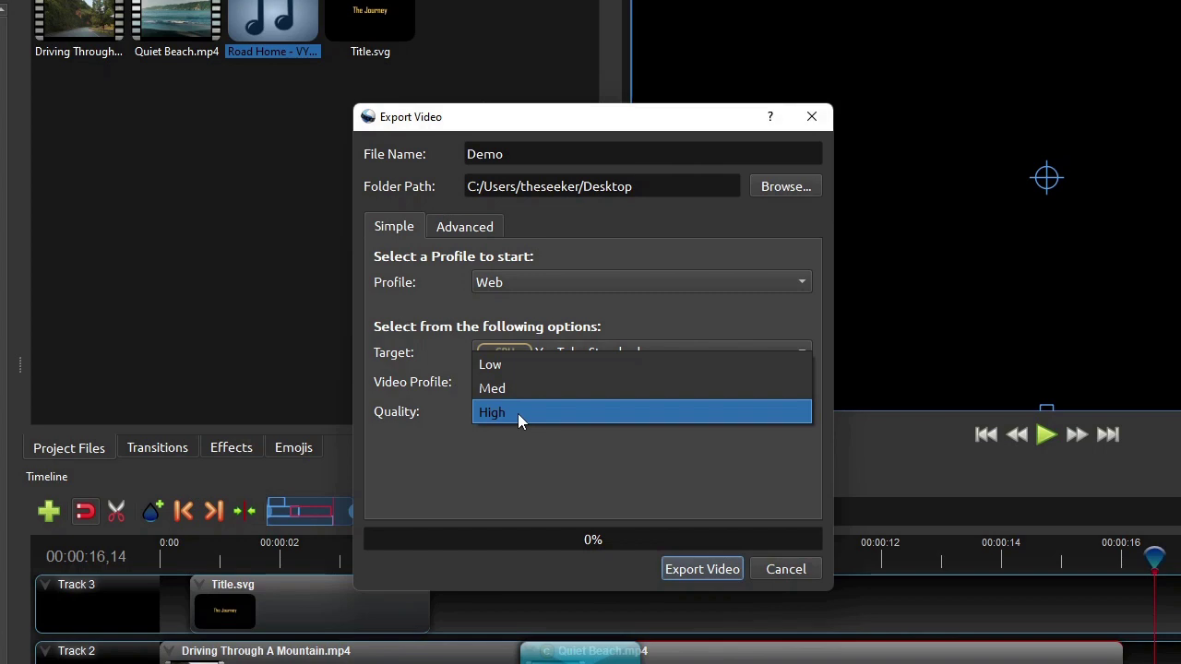
pyautogui.click(517, 392)
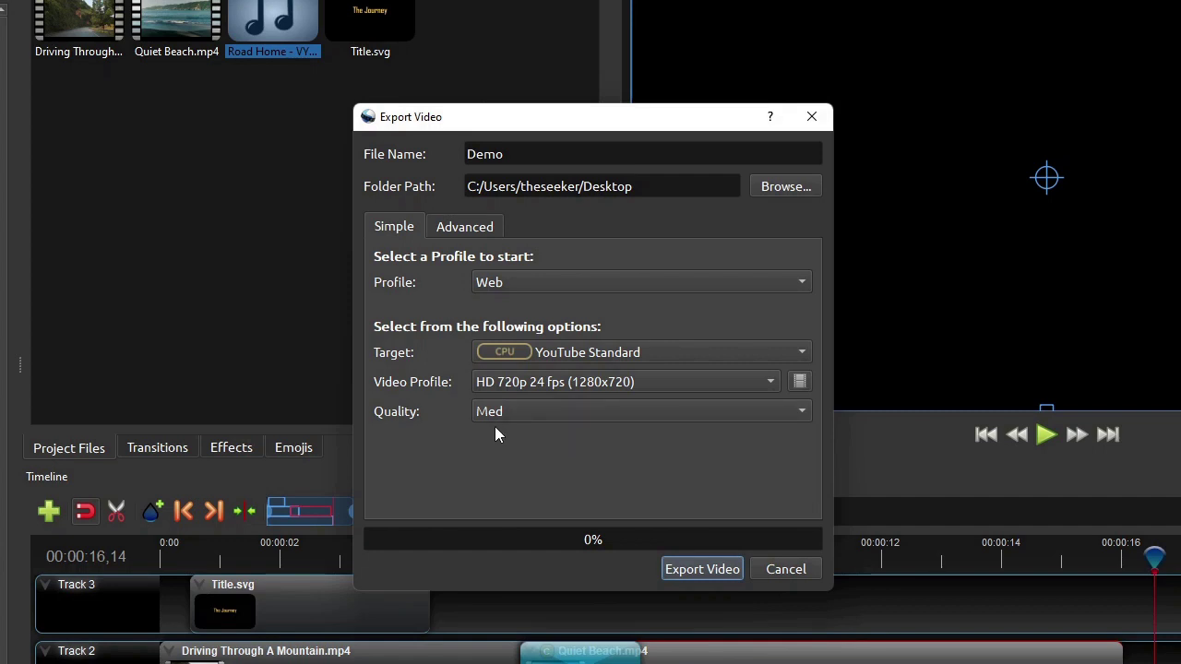
# Step: Set the advanced video bit rate to 3 Mb/s and export the Demo video to the Desktop
pyautogui.click(483, 231)
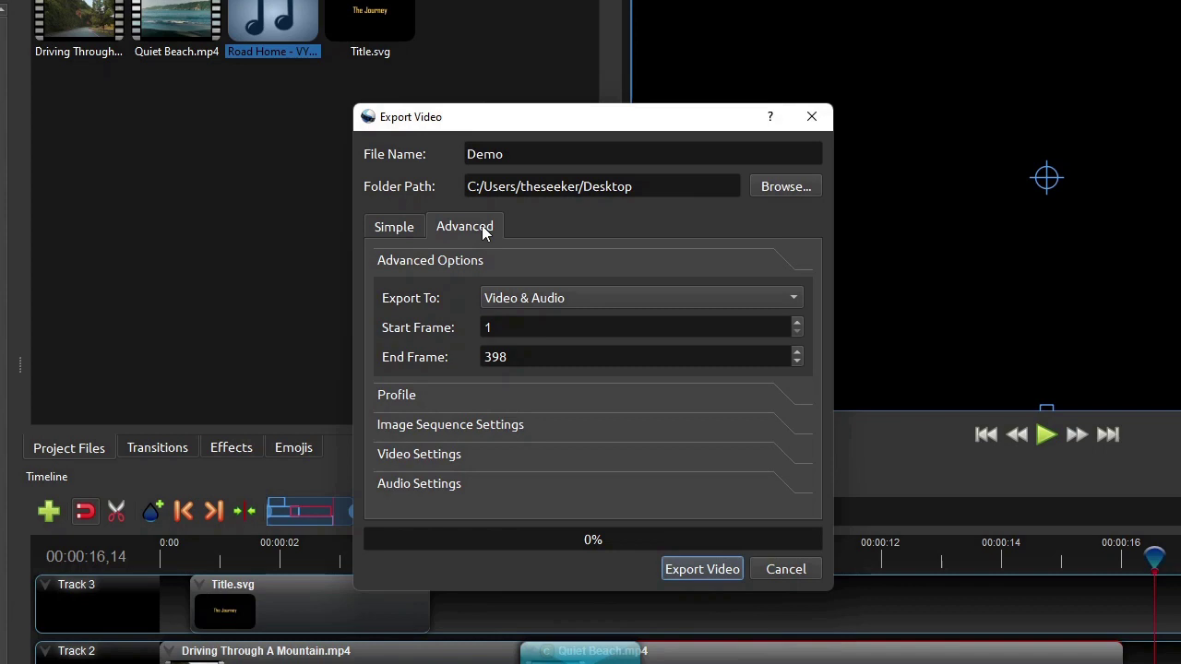
pyautogui.click(421, 456)
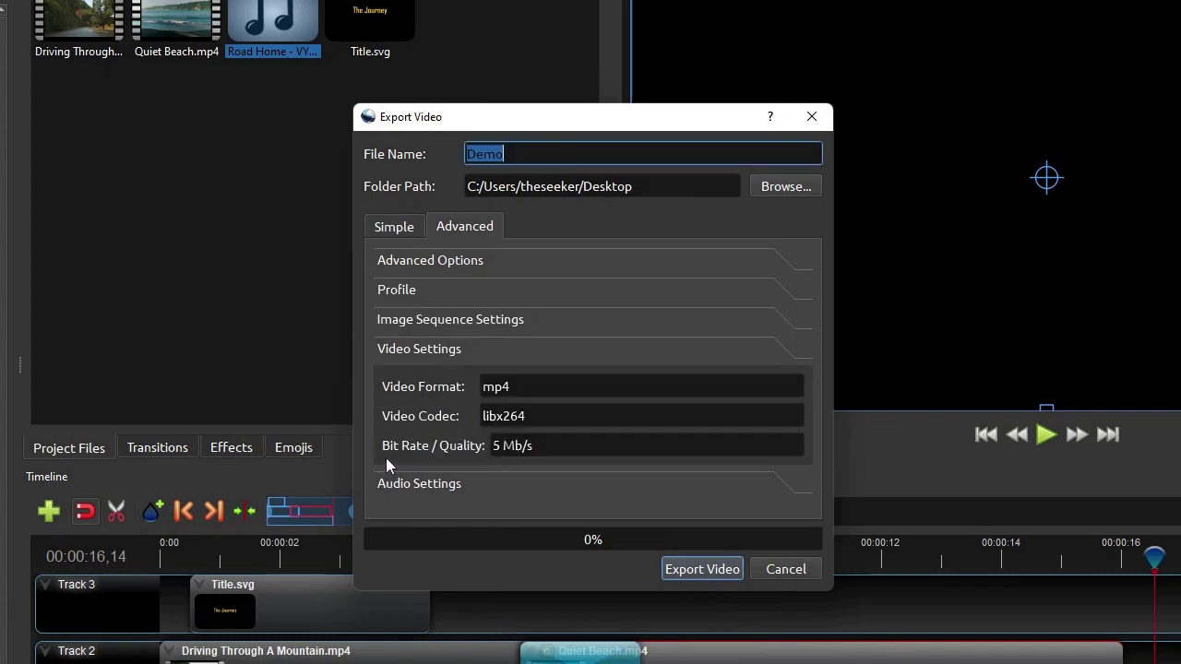
pyautogui.click(497, 450)
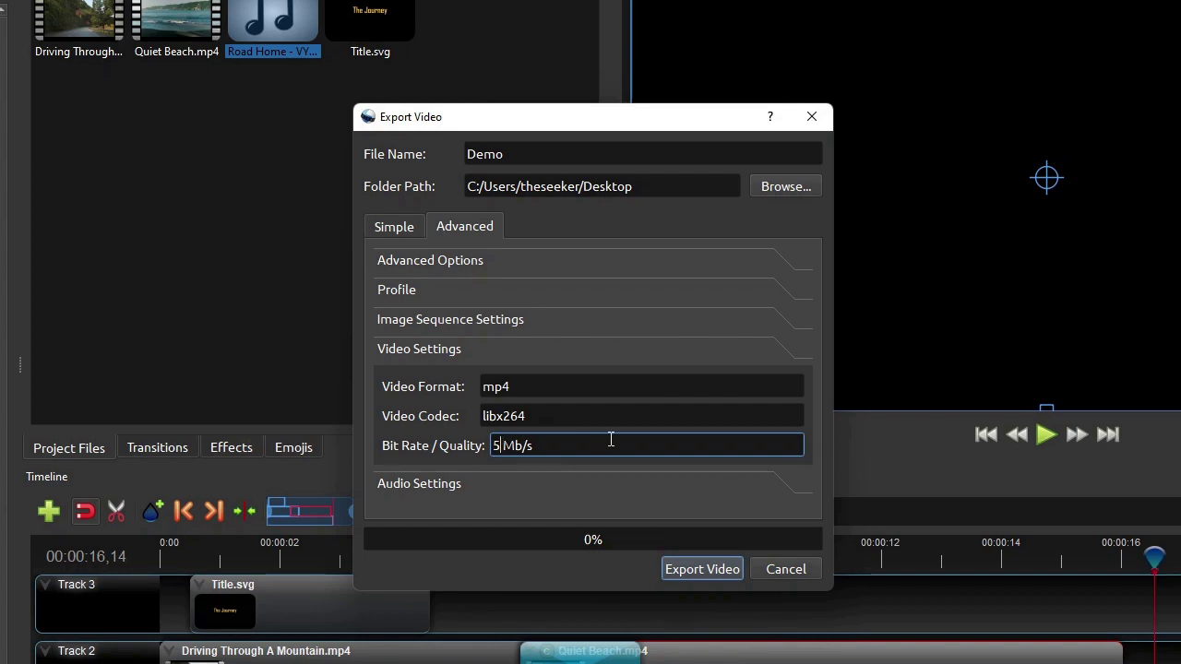
pyautogui.press('BackSpace')
pyautogui.write('3')
pyautogui.click(705, 568)
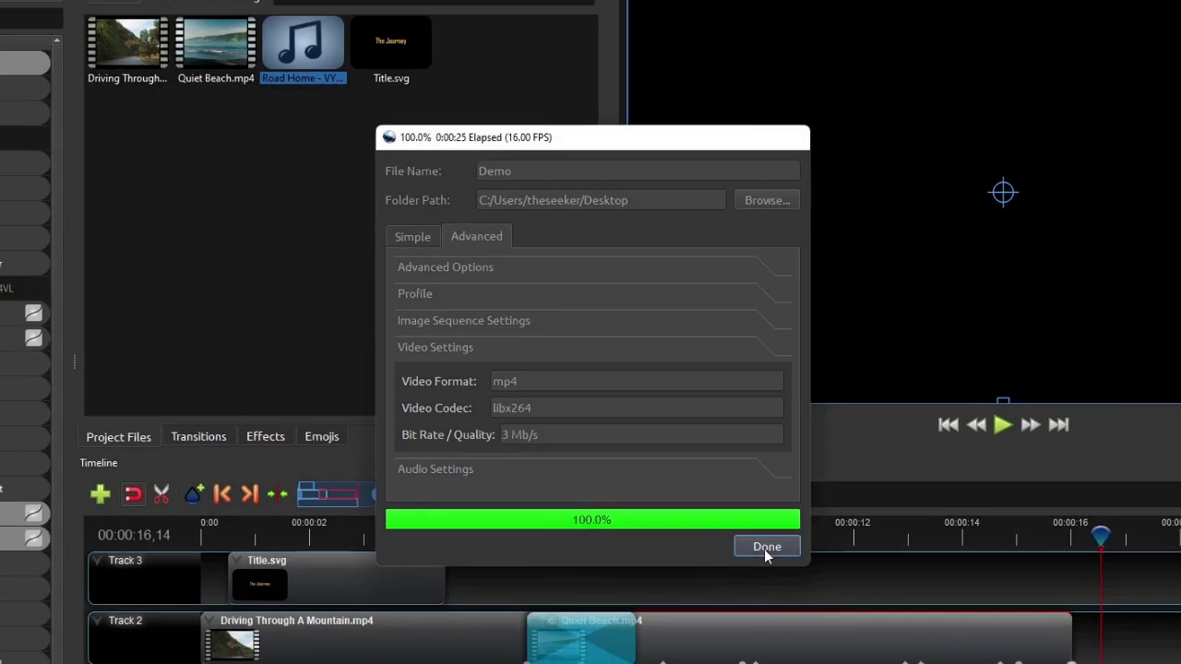
pyautogui.click(766, 546)
# Step: Close the video editor, then move the exported Demo.mp4 above the Demo_assets folder on the desktop and play it
pyautogui.click(1168, 8)
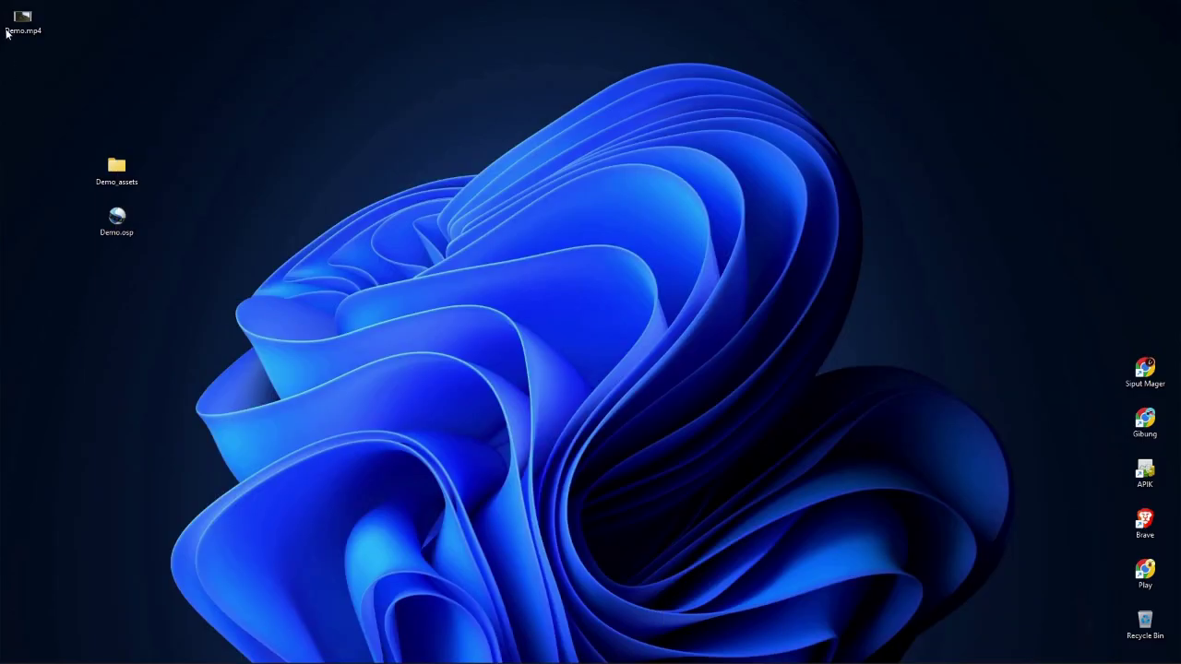
pyautogui.moveTo(23, 18); pyautogui.dragTo(153, 114)
pyautogui.doubleClick(162, 118)
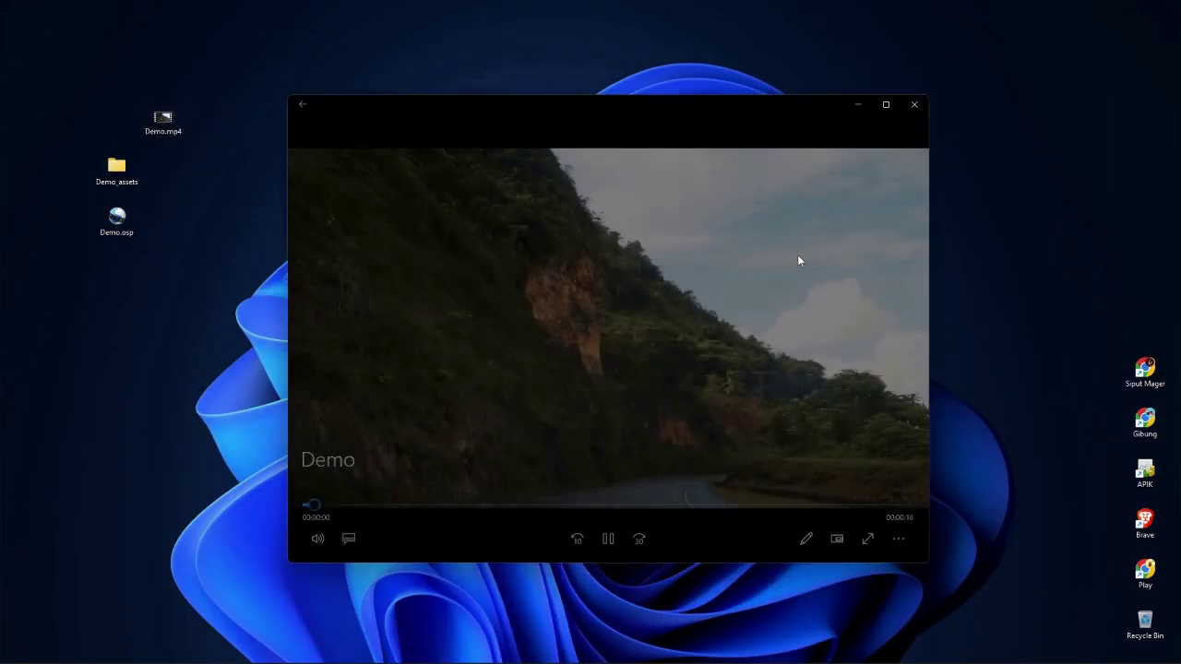